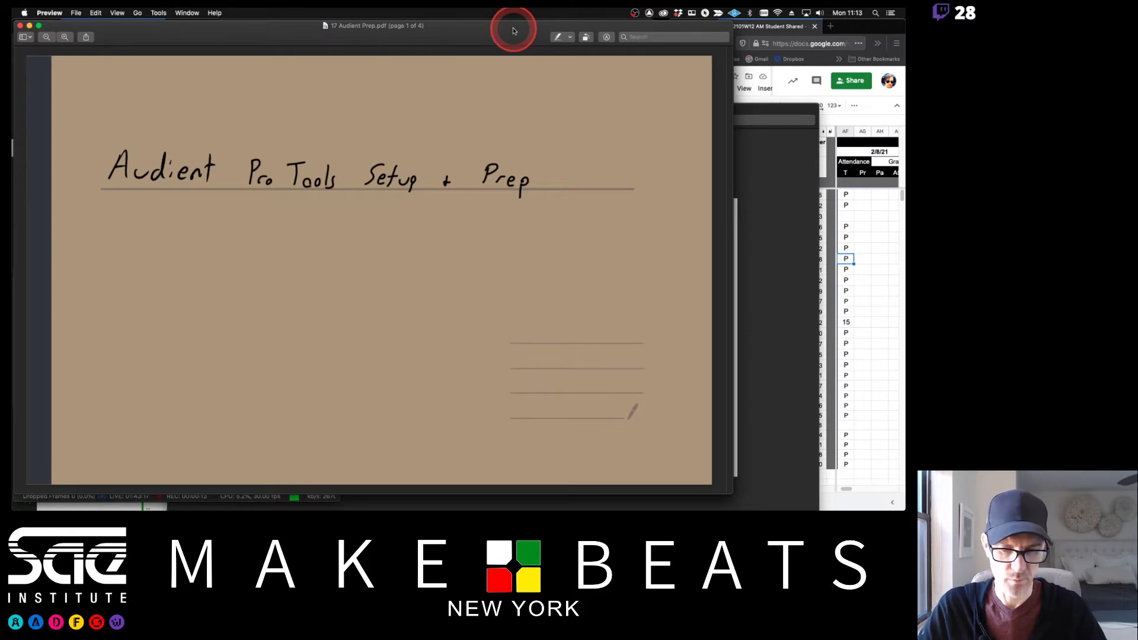
Step: Advance the Audient Prep PDF to the track order page and launch Pro Tools
key(Down)
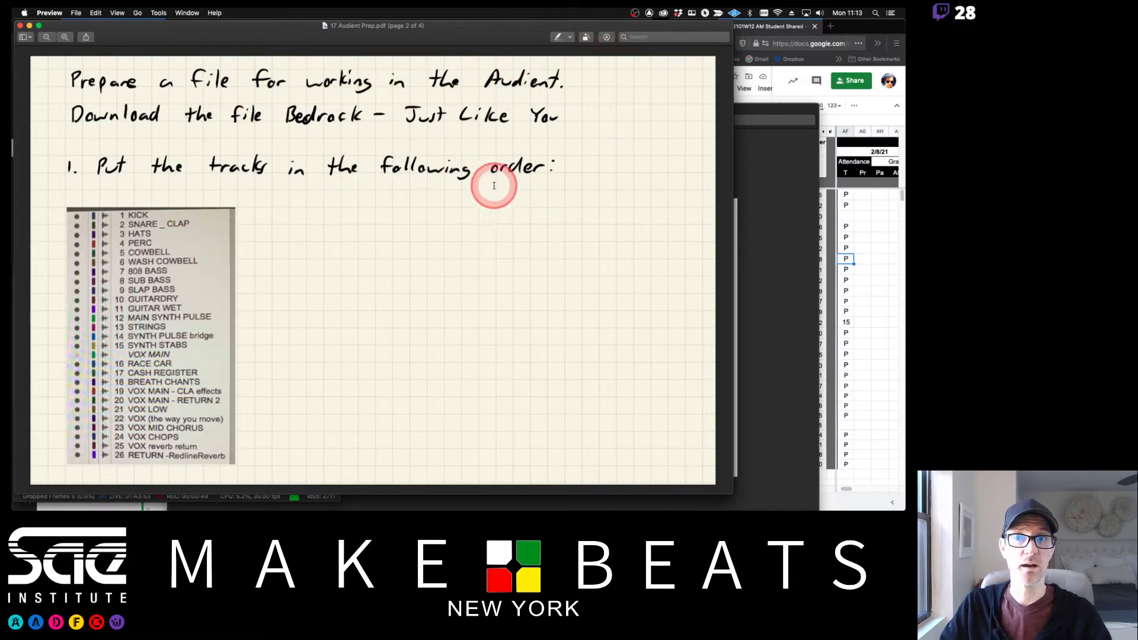
mouse_move(21, 166)
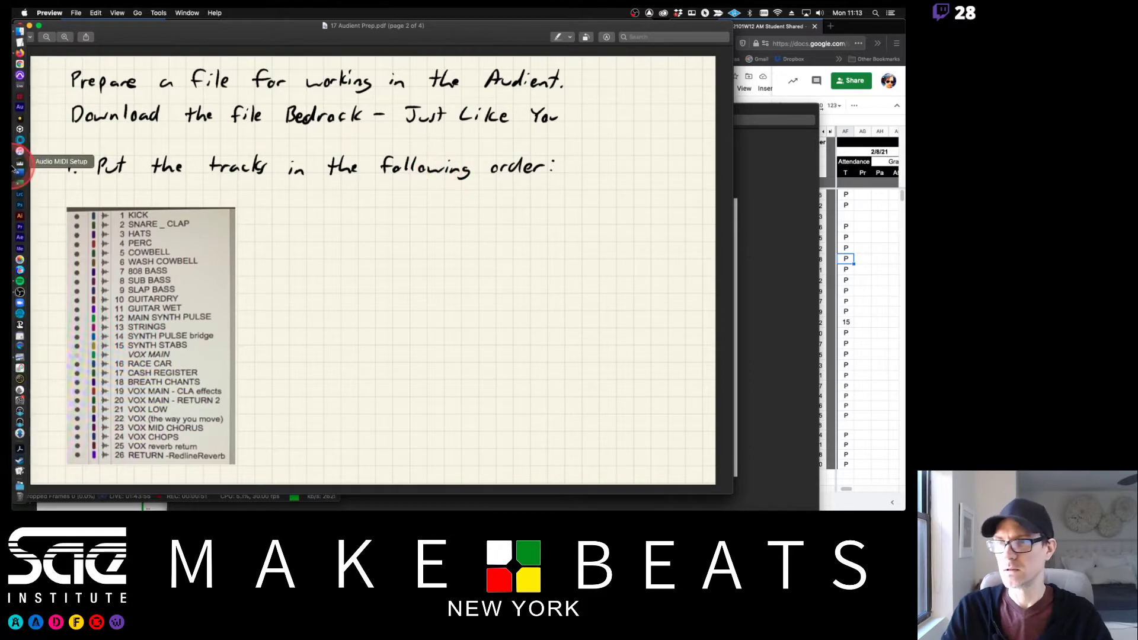
click(20, 76)
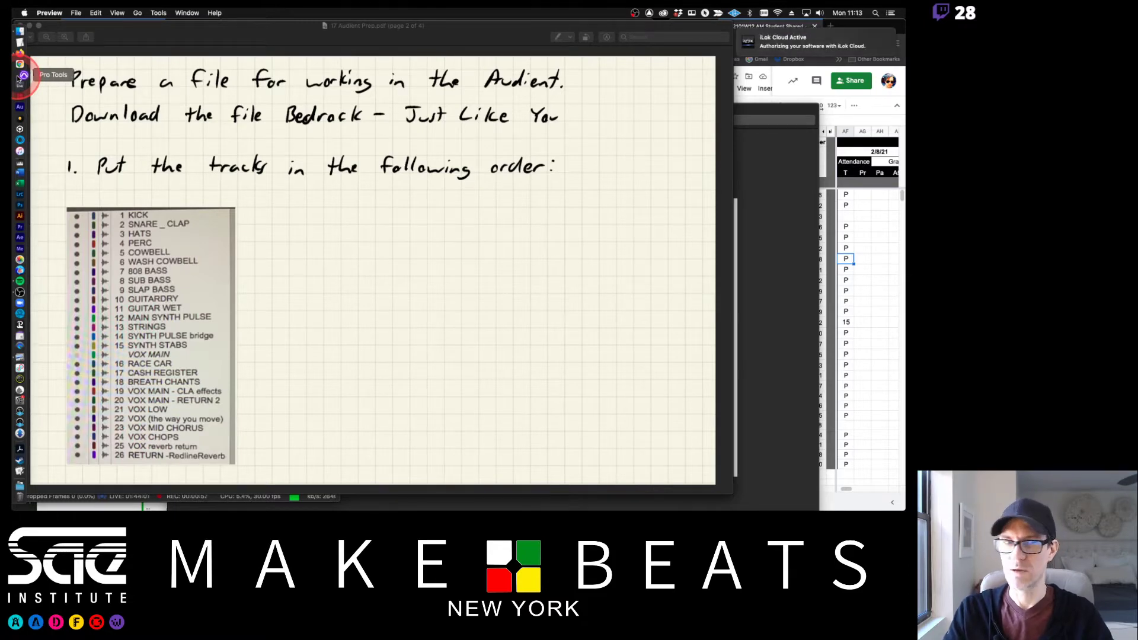
click(157, 72)
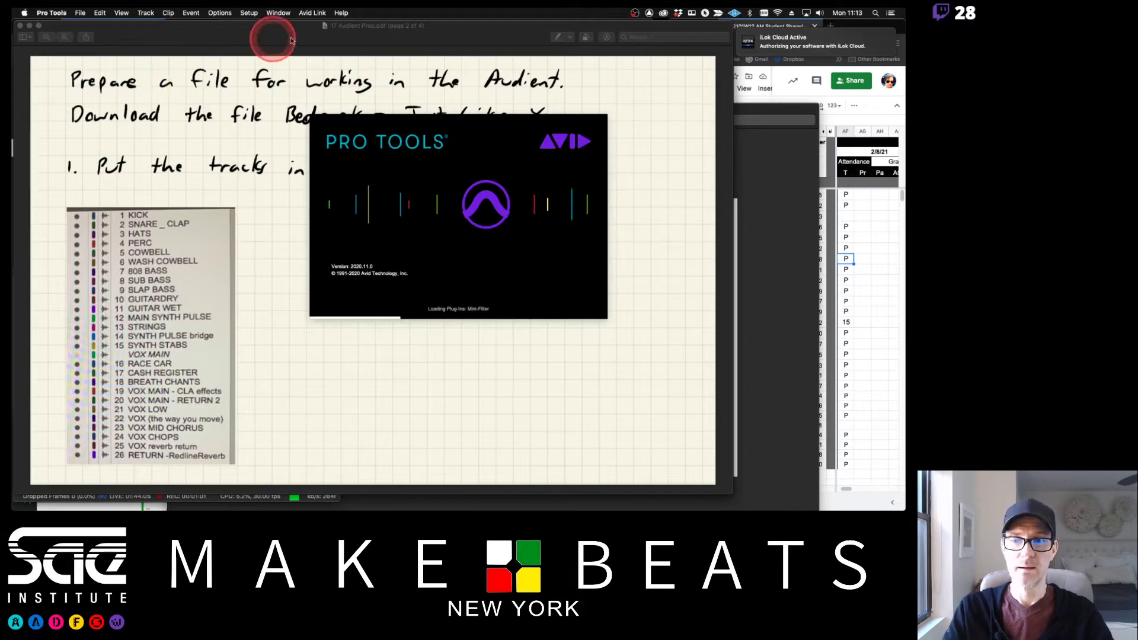
Step: Return to the Audient Prep PDF and examine the bus output assignments and the track color-coding instructions
click(449, 31)
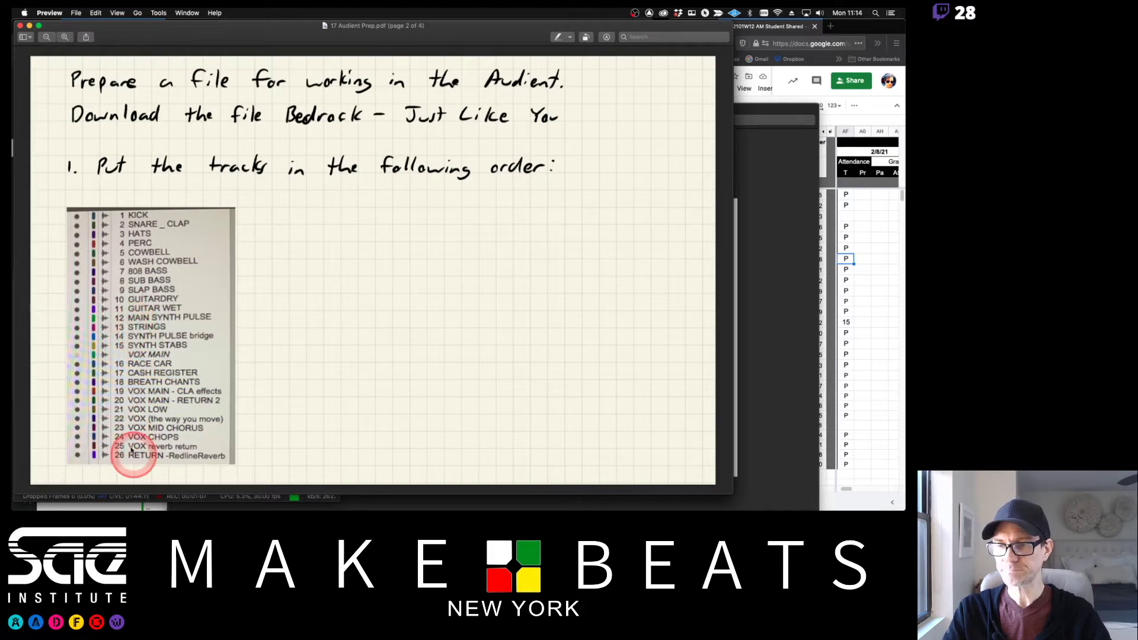
key(Down)
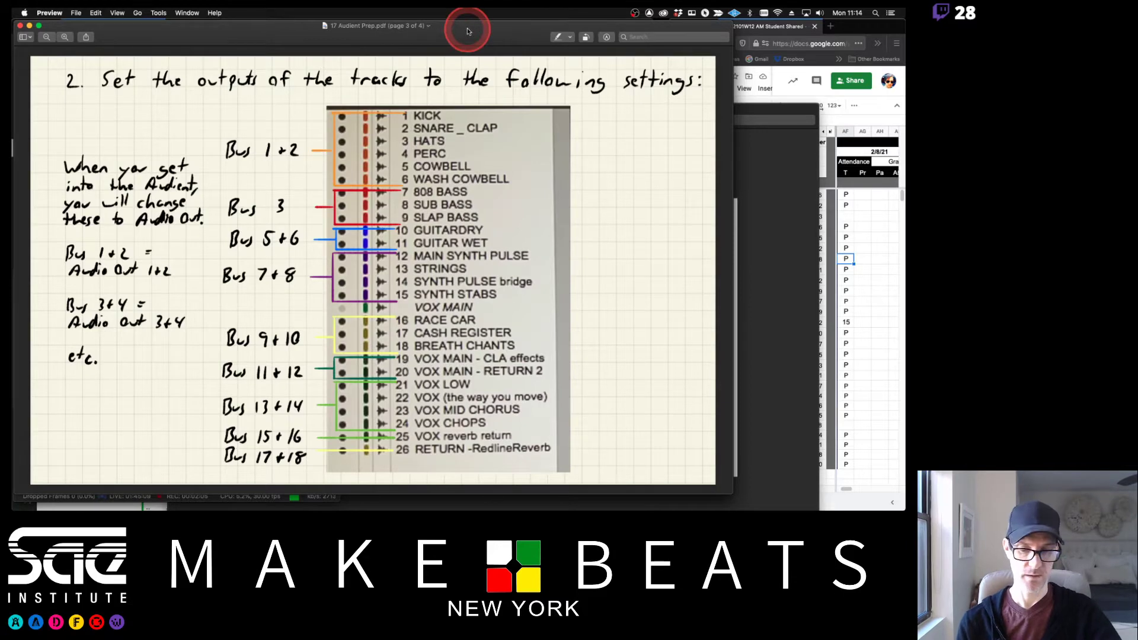
key(Down)
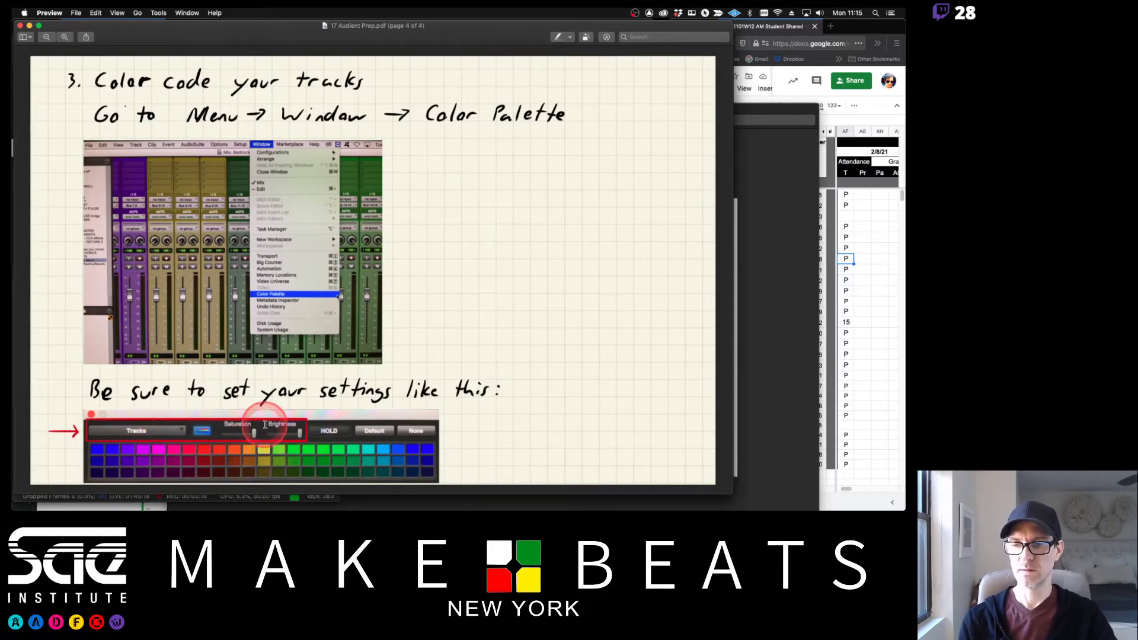
Step: Switch to Pro Tools and open the recent session "Bedrockk - Just Like You"
key(ctrl+Up)
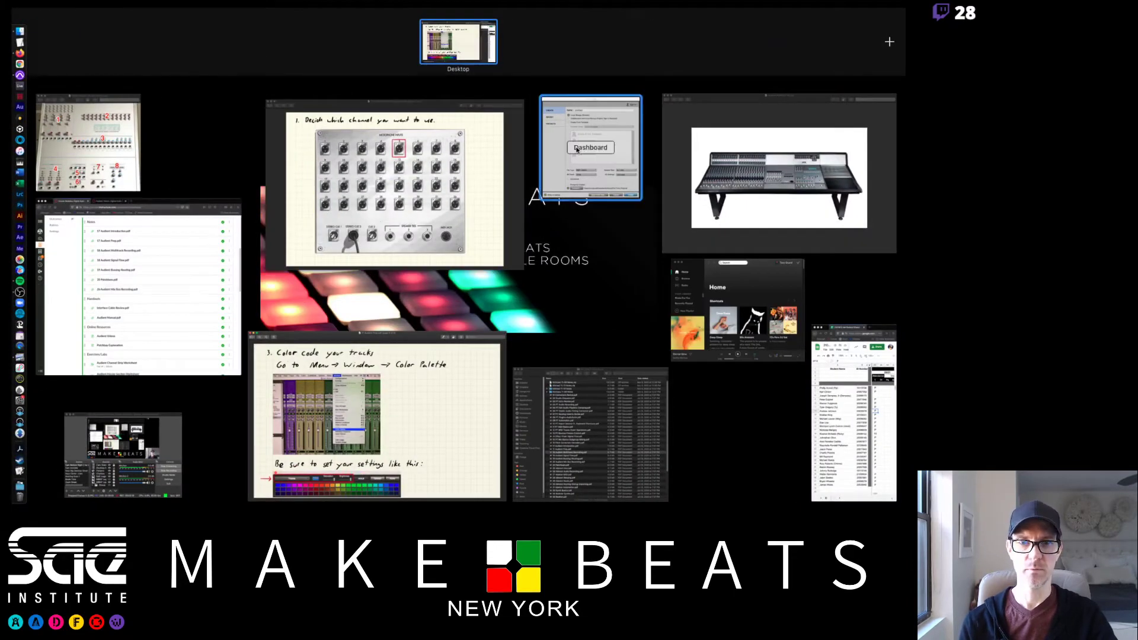
key(ctrl+Up)
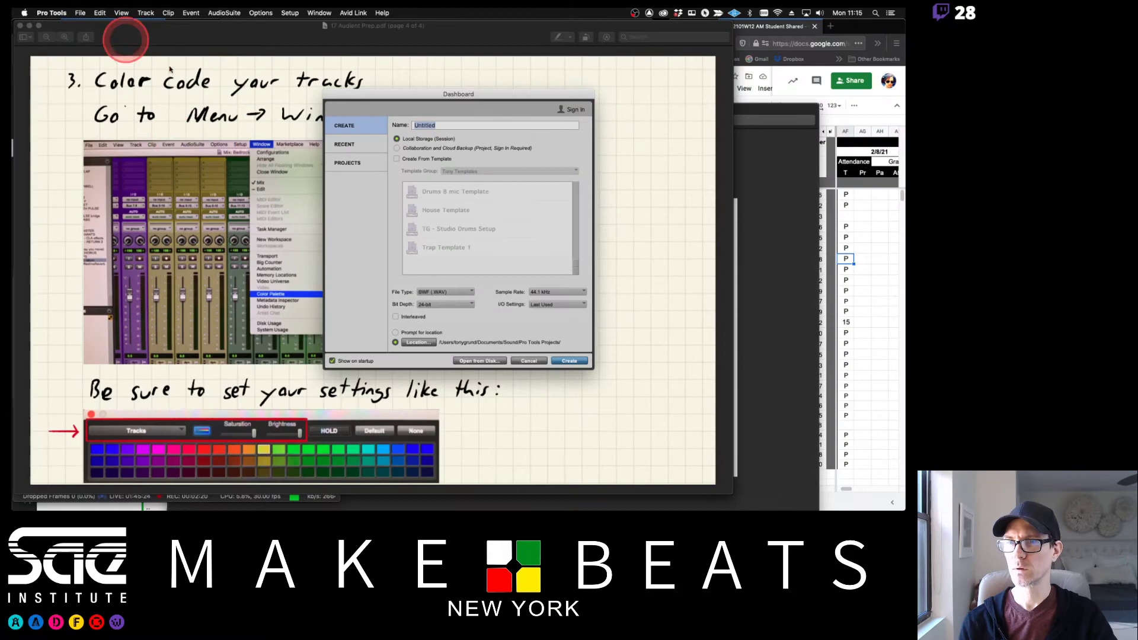
click(372, 146)
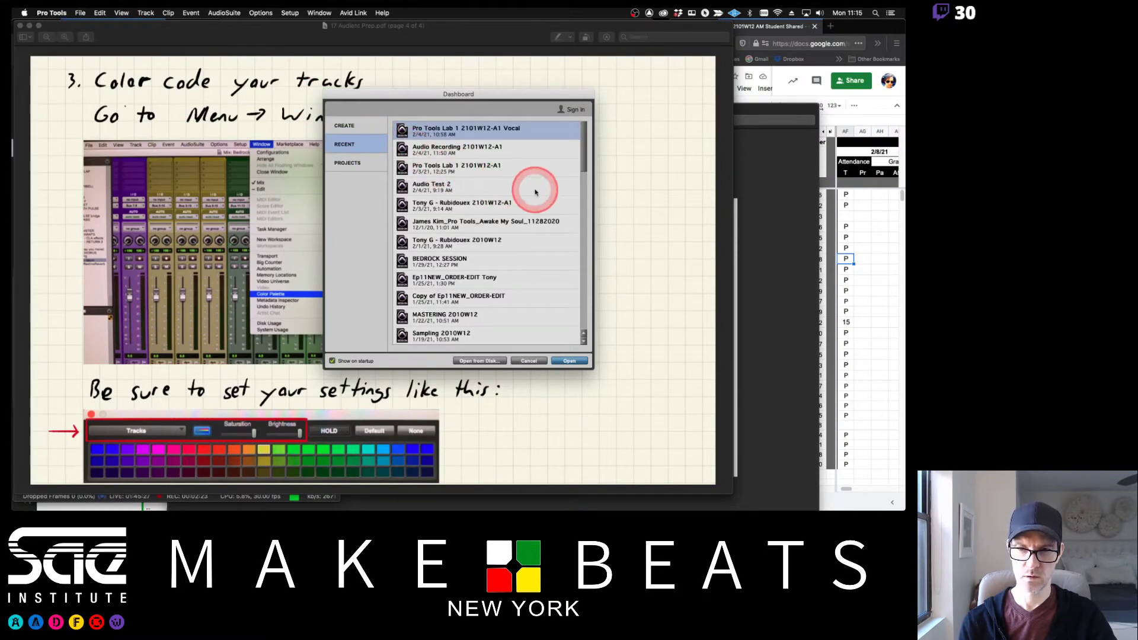
scroll(535, 192, down, 1)
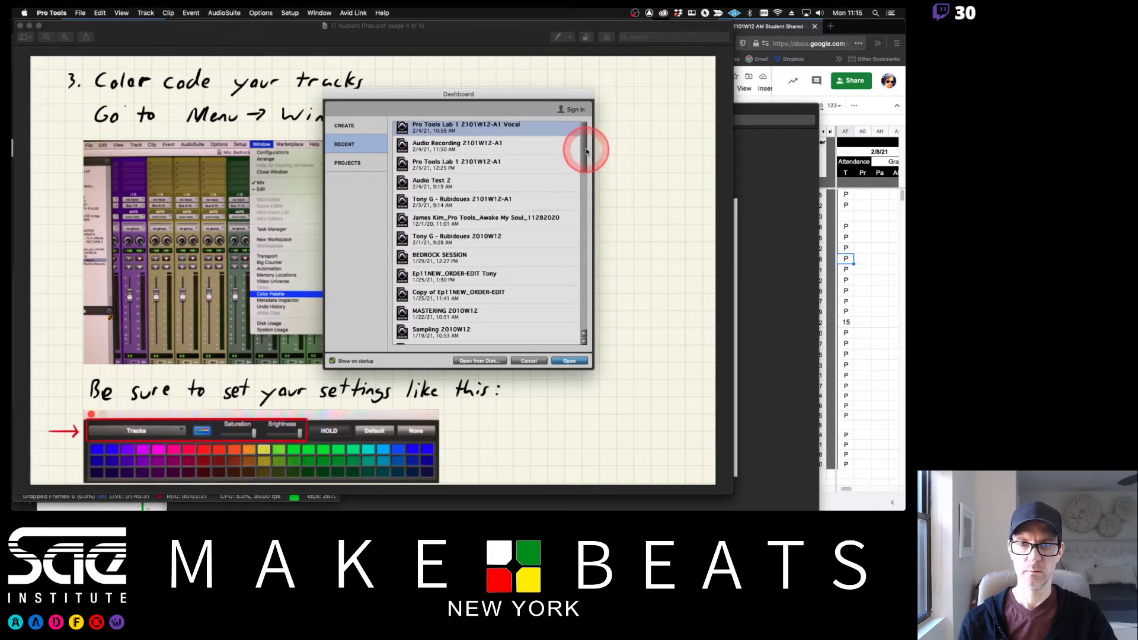
drag(586, 151, 585, 196)
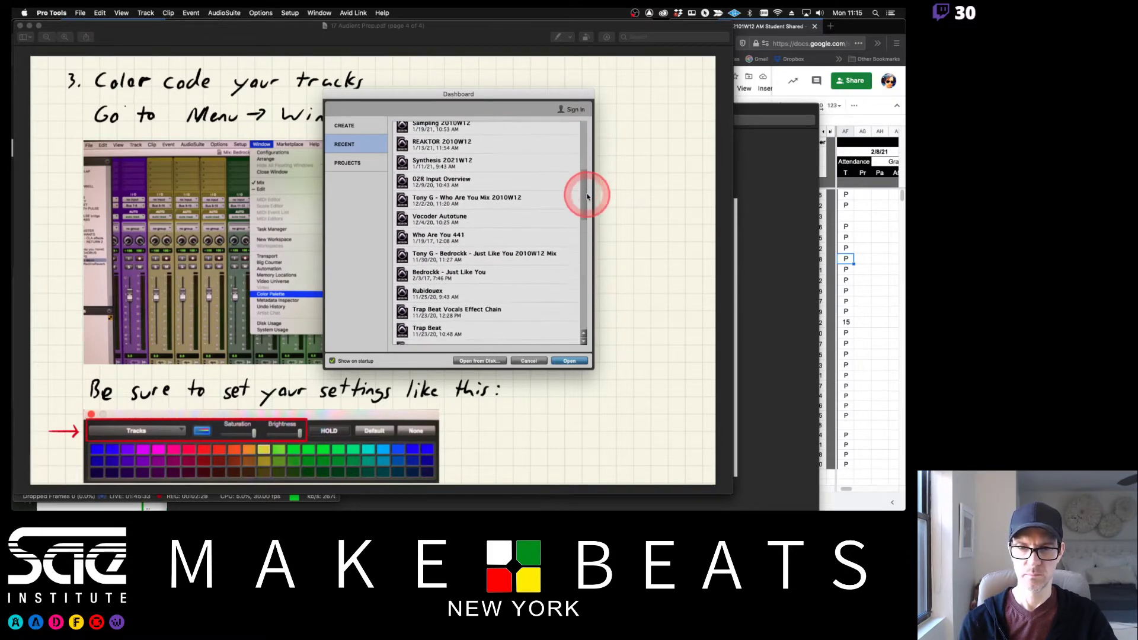
click(433, 274)
double_click(433, 273)
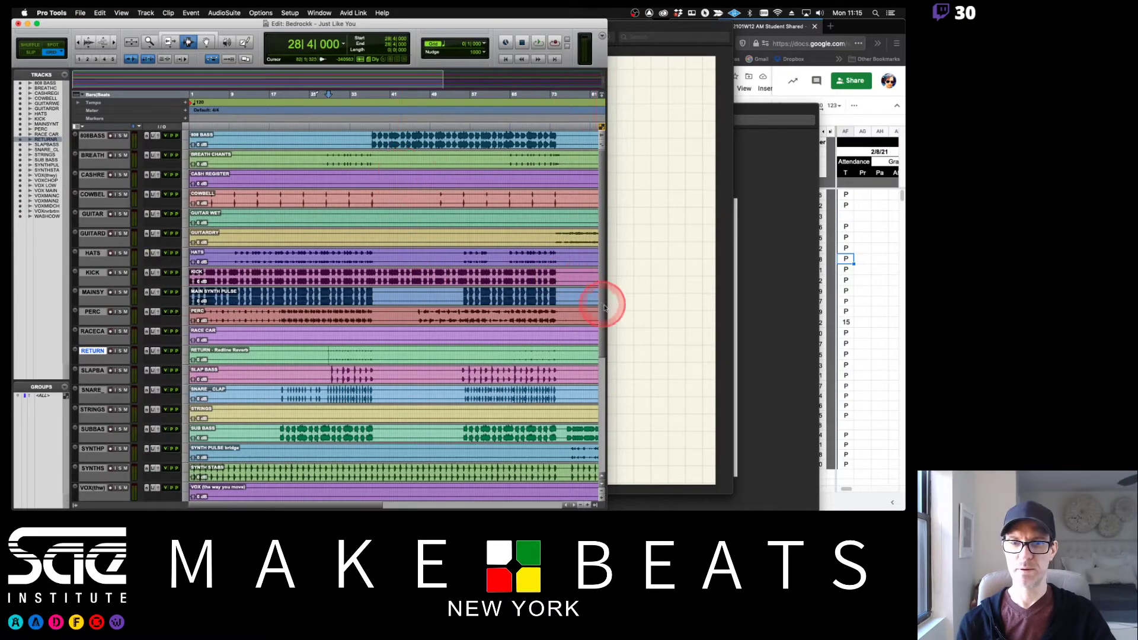
Step: Widen the session's track list to show full track names and narrow the Edit window to make room beside it
drag(608, 310, 761, 323)
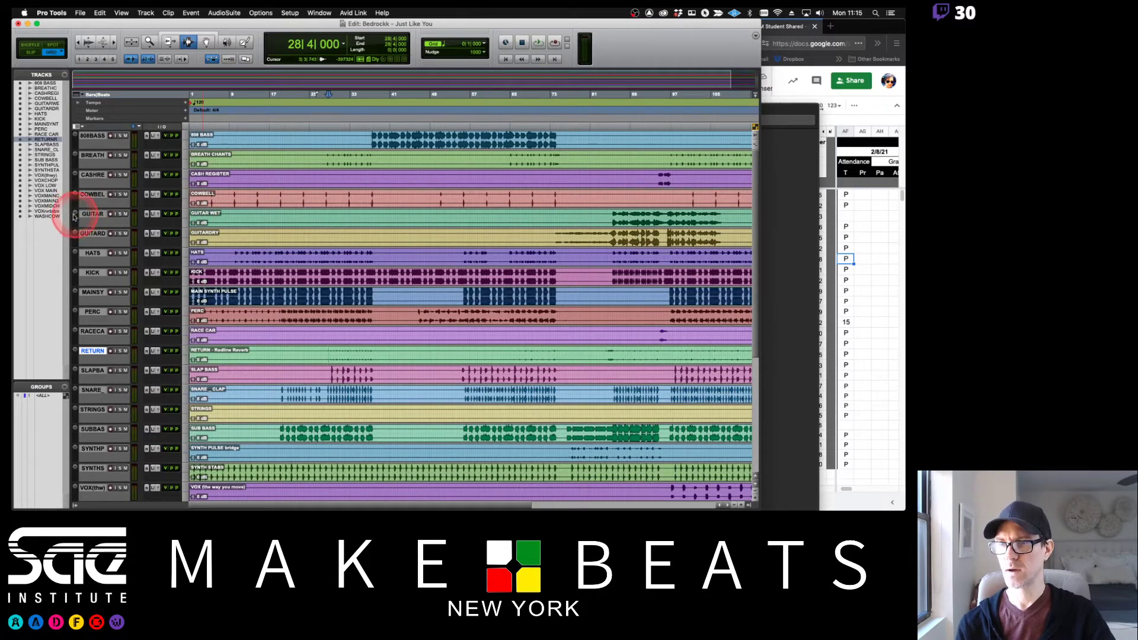
drag(69, 214, 109, 216)
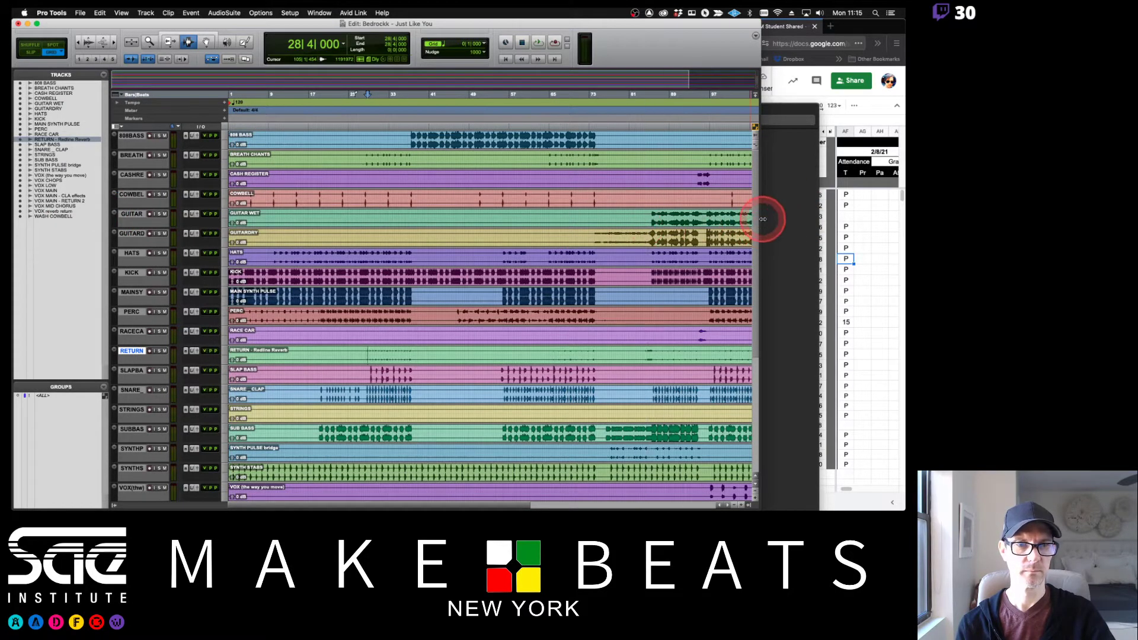
drag(761, 216, 601, 201)
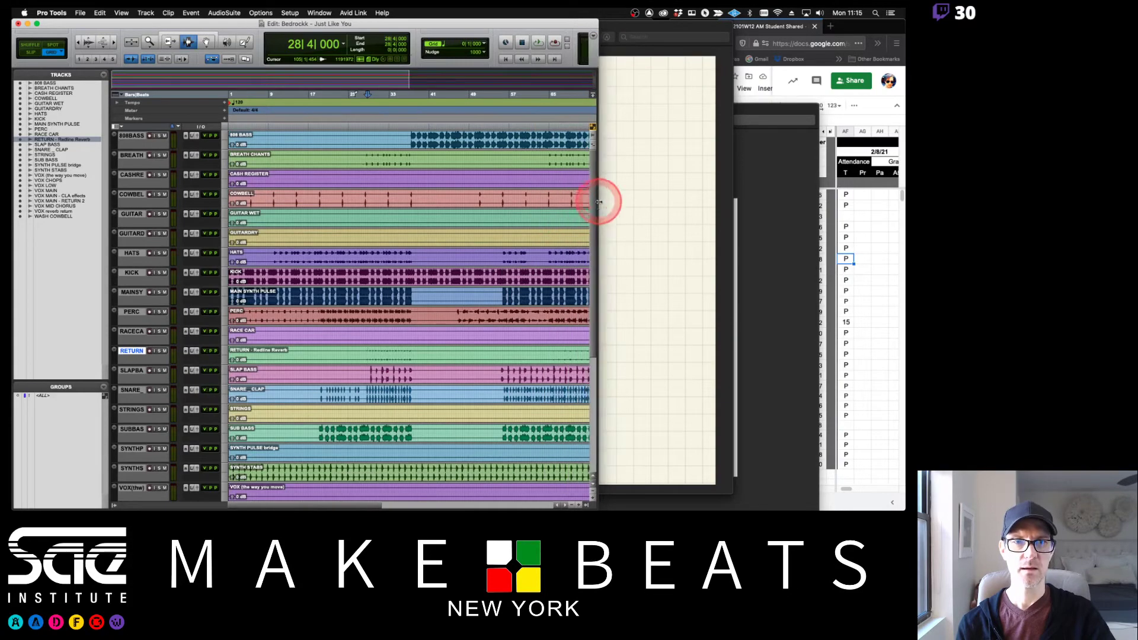
Step: Go back to the track order page of the Audient Prep PDF and place its window beside the Edit window
click(630, 28)
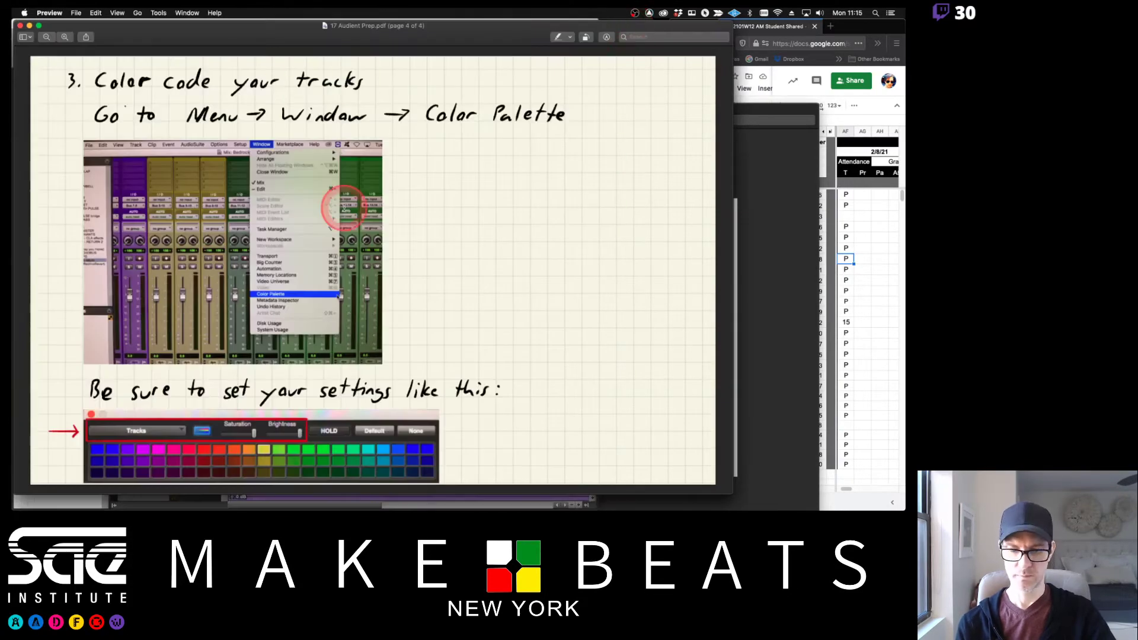
scroll(344, 207, up, 10)
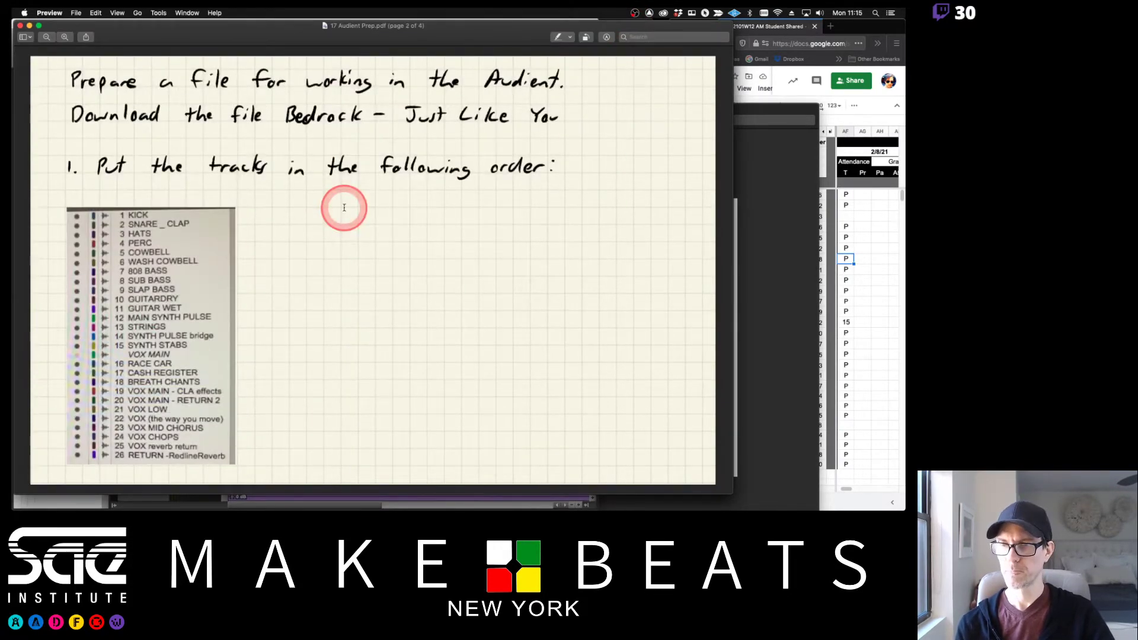
drag(77, 26, 663, 32)
Step: In Pro Tools, reorder the track list so it starts with KICK, SNARE_CLAP, HATS and PERC
click(48, 123)
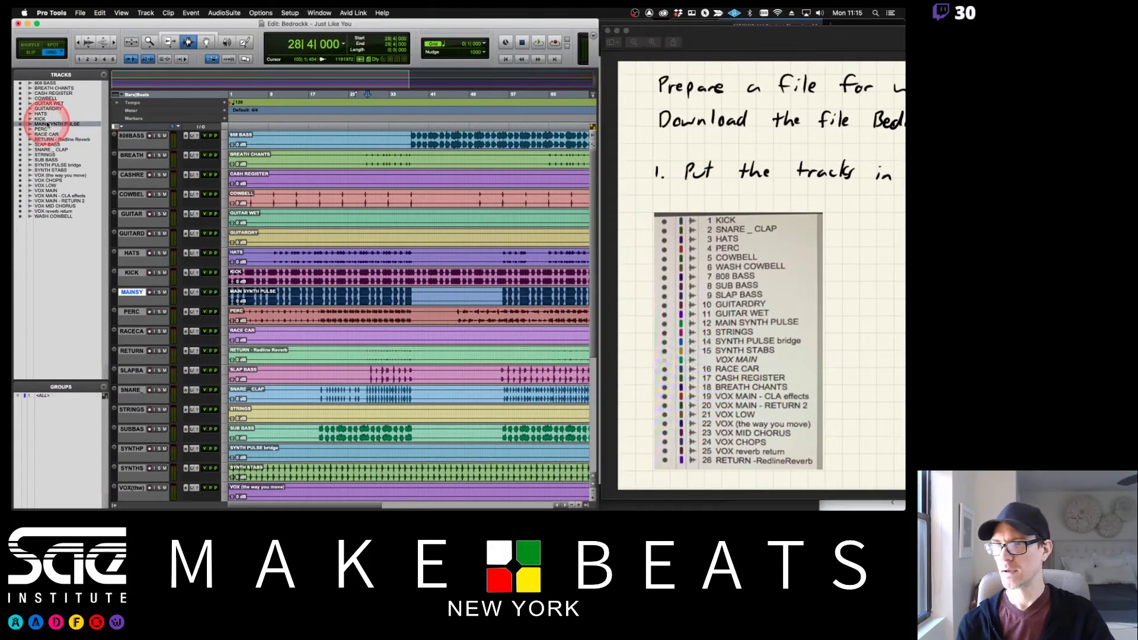
drag(39, 119, 40, 84)
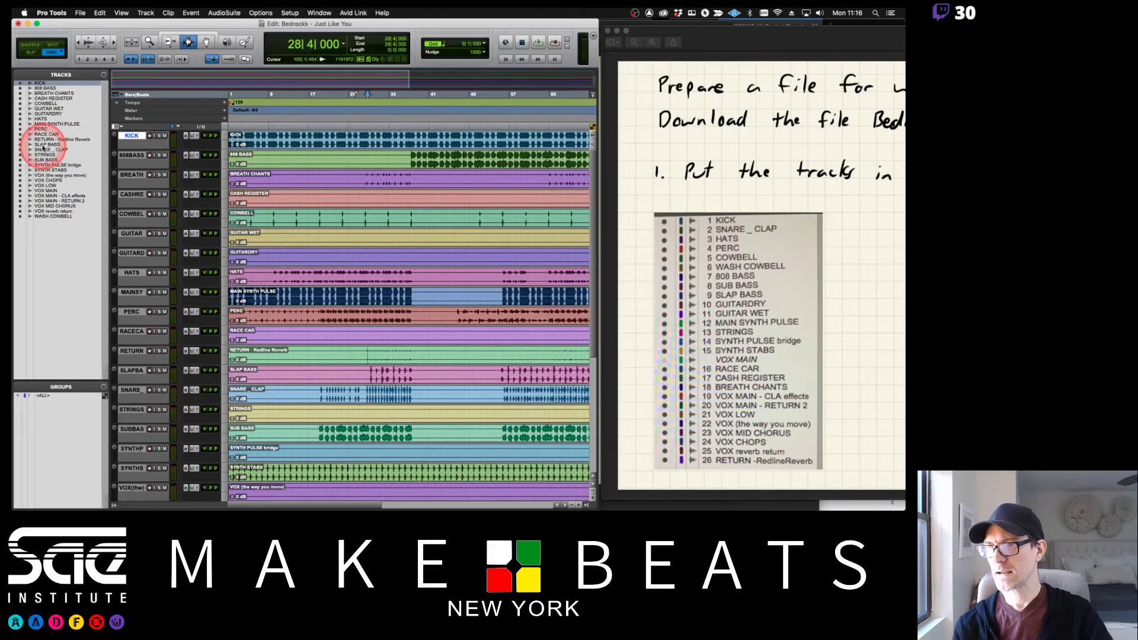
drag(42, 149, 42, 87)
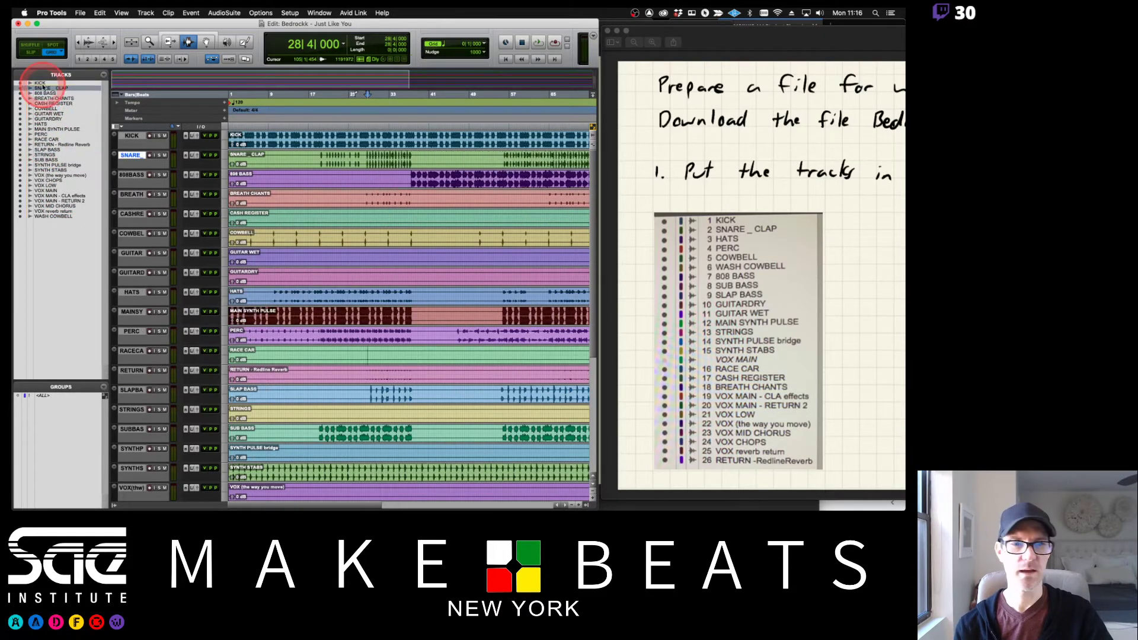
click(39, 124)
drag(39, 103, 42, 92)
drag(39, 134, 40, 97)
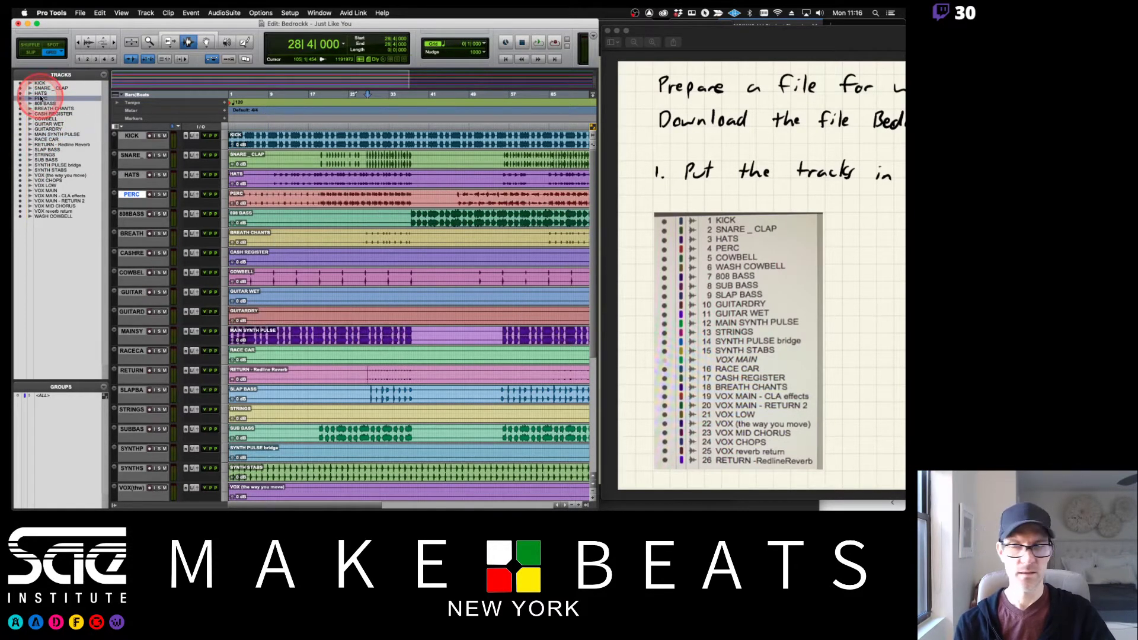
Step: Move the COWBELL and WASH COWBELL tracks directly below PERC, in that order
click(45, 118)
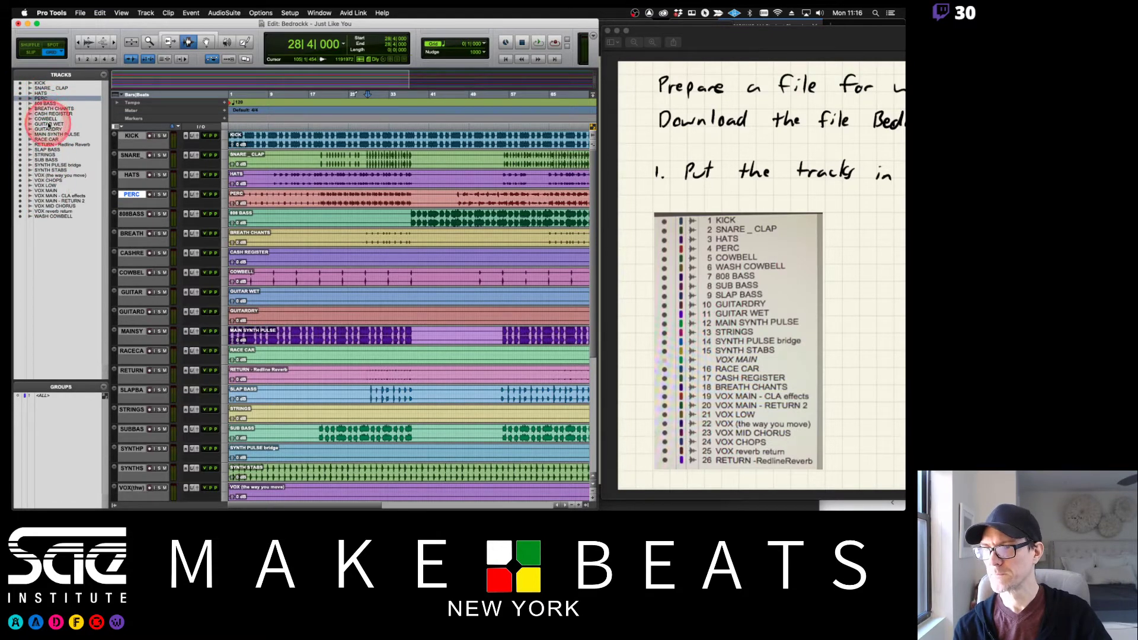
click(45, 119)
drag(45, 106, 44, 103)
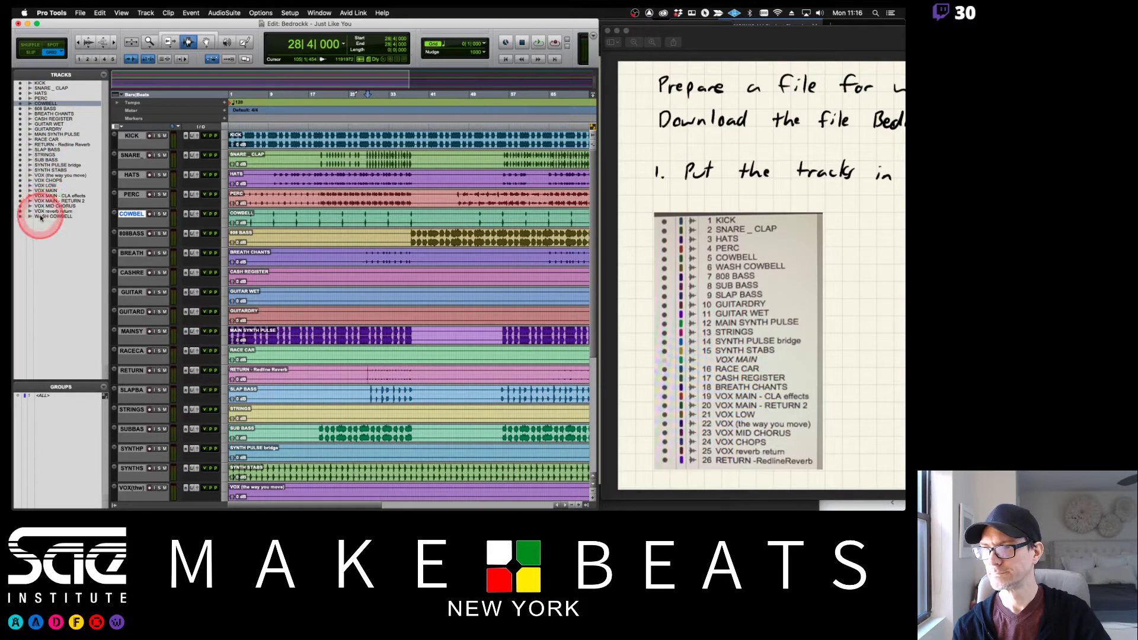
drag(41, 216, 45, 104)
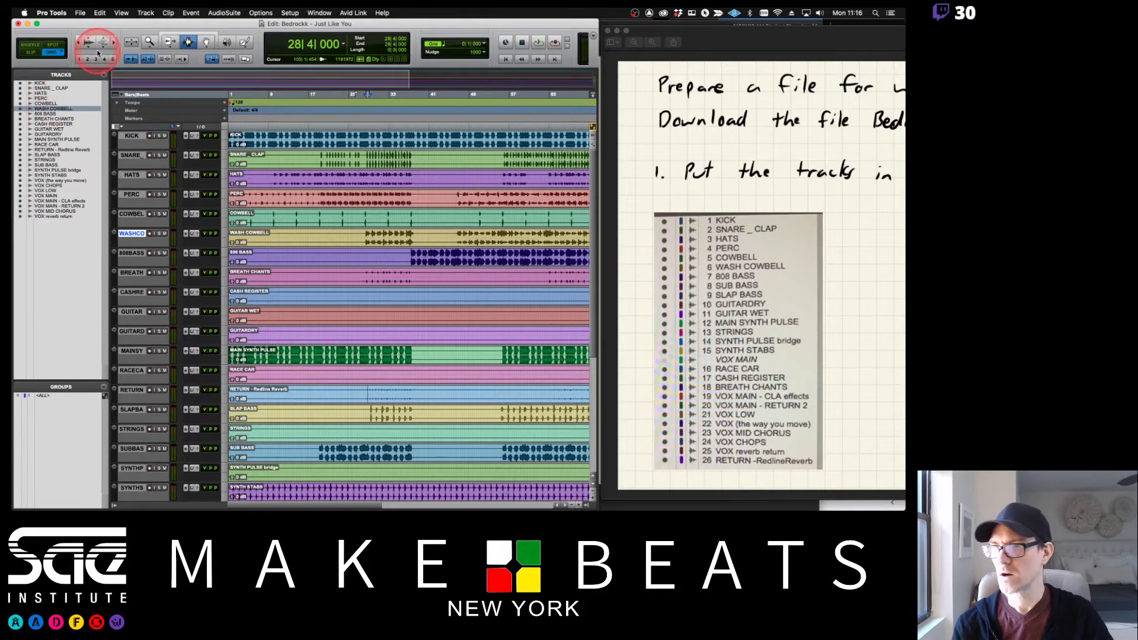
Step: Move the SUB BASS and SLAP BASS tracks directly below 808 BASS, in that order
click(50, 113)
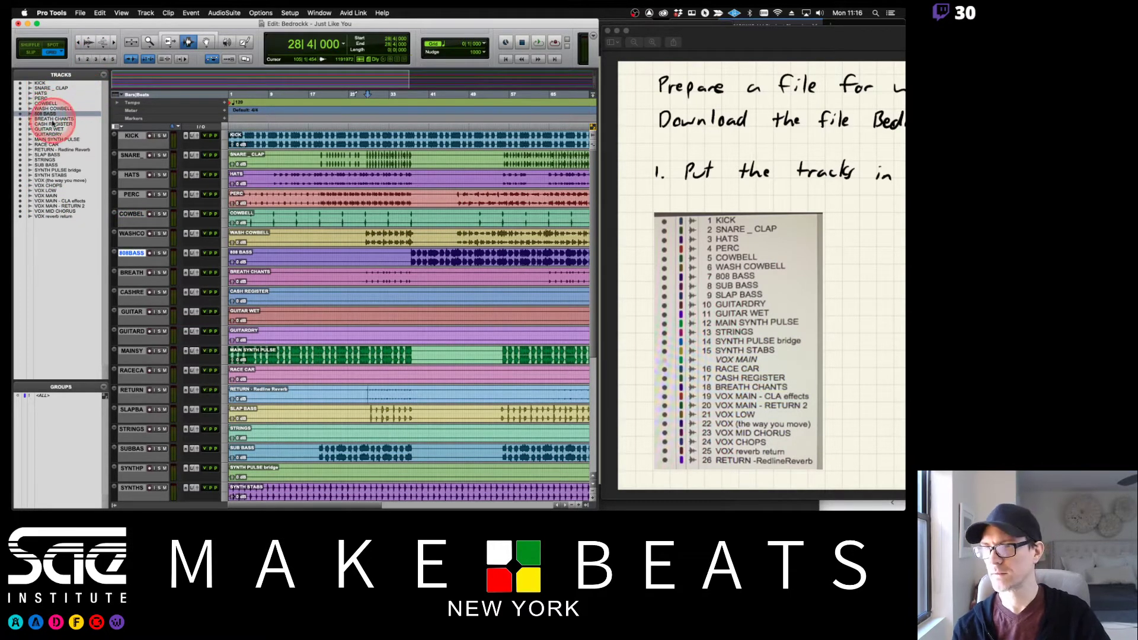
drag(45, 165, 48, 118)
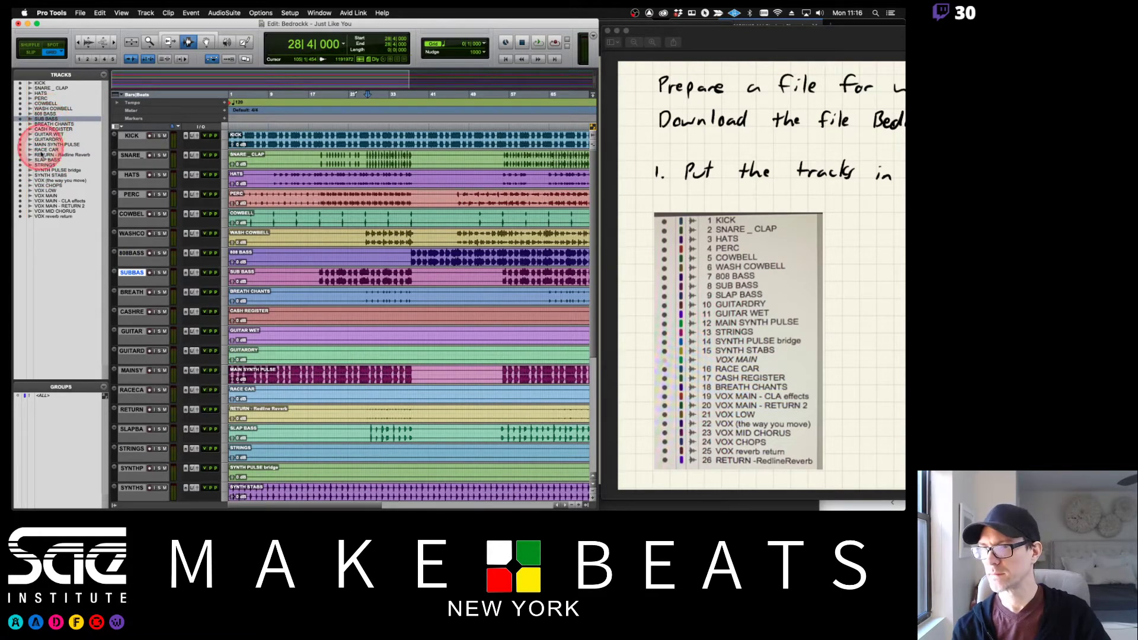
click(43, 160)
drag(43, 162, 43, 122)
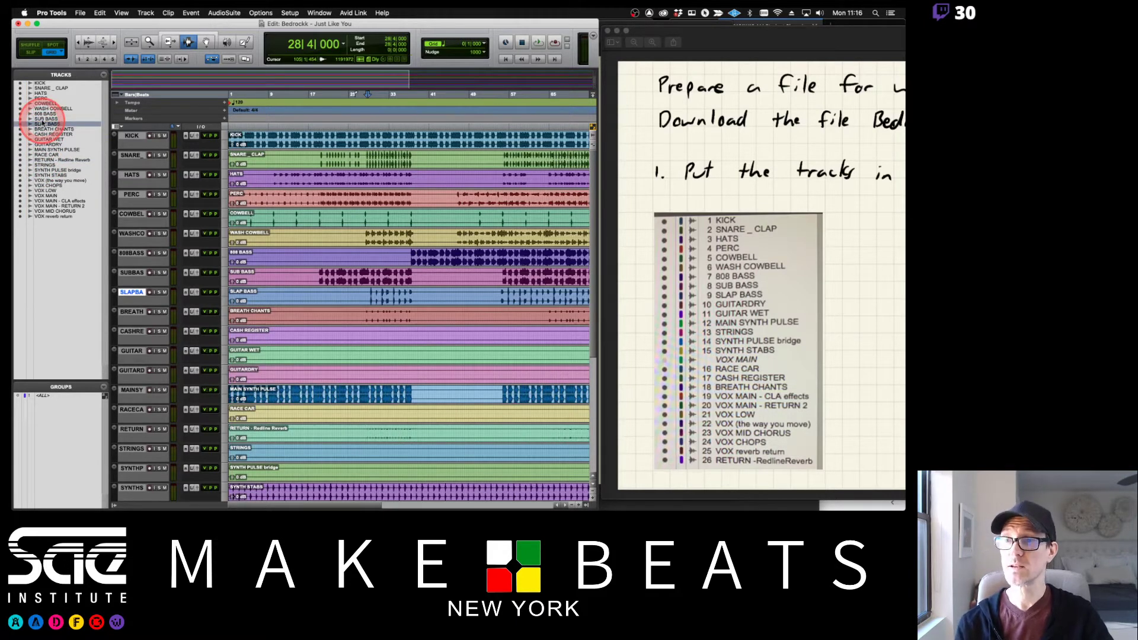
click(230, 83)
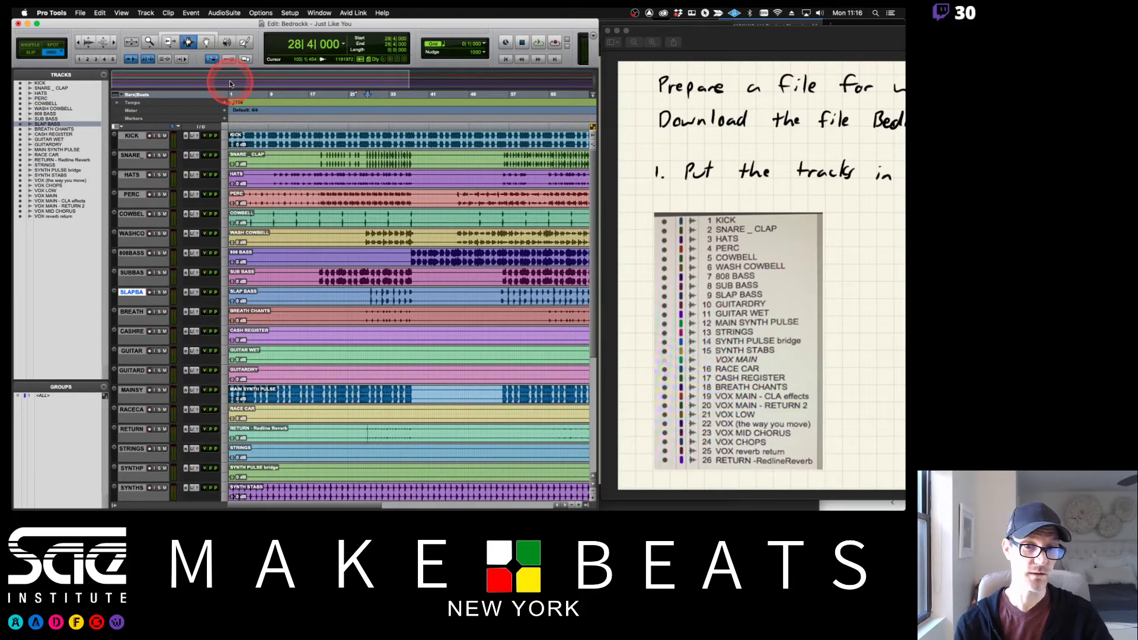
Step: Arrange GUITARDRY, GUITAR WET, MAIN SYNTH PULSE, STRINGS, SYNTH PULSE bridge and SYNTH STABS in that order below SLAP BASS
click(46, 145)
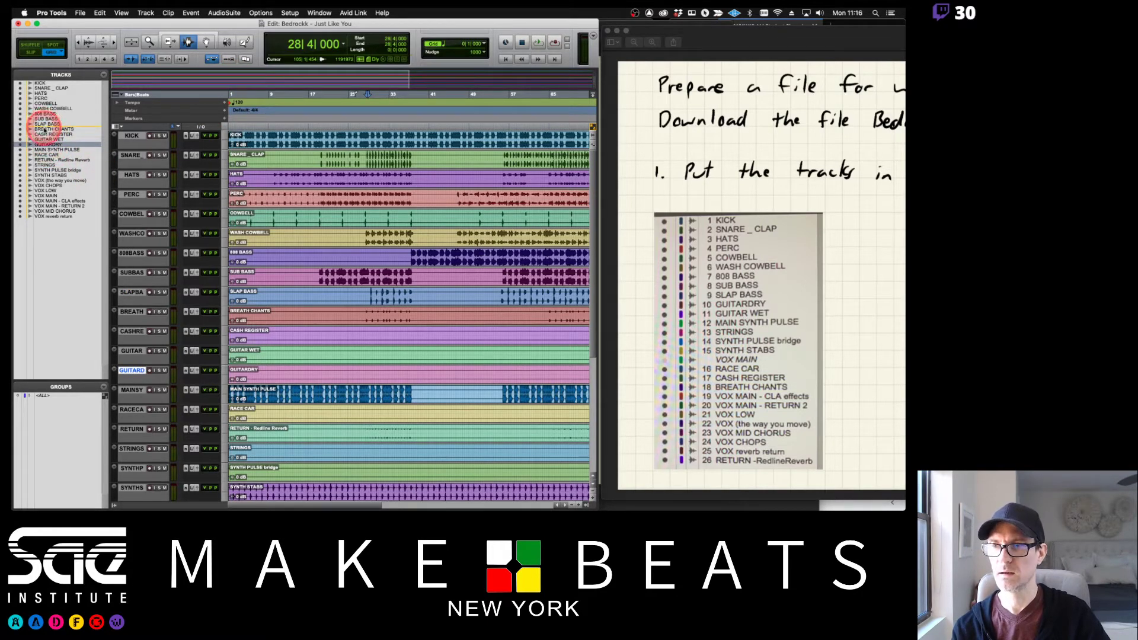
drag(45, 129, 45, 130)
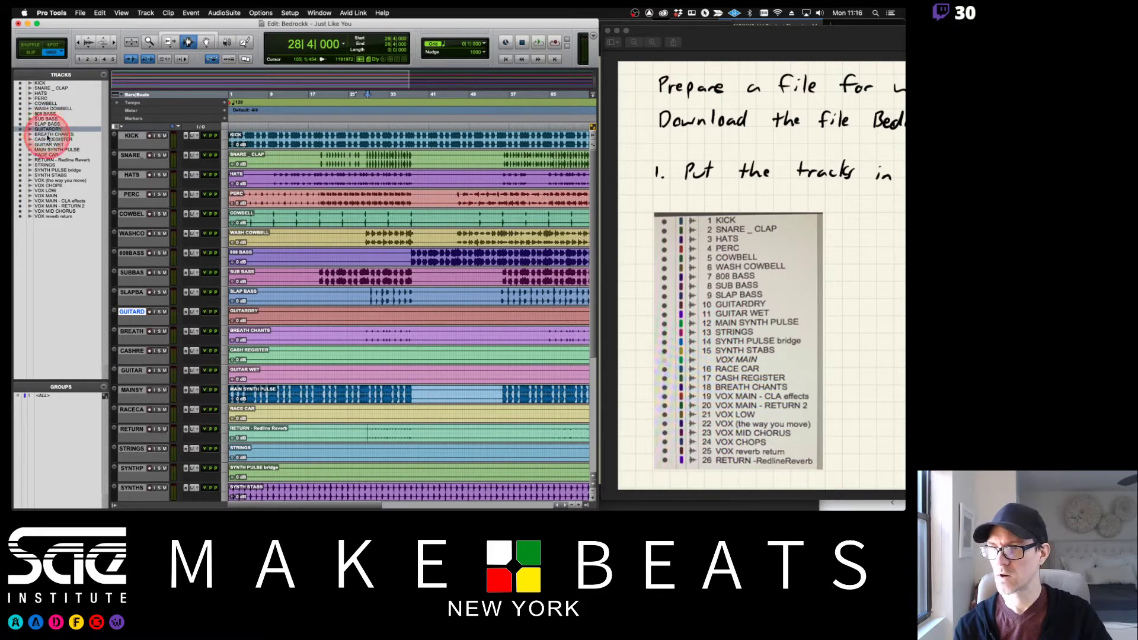
click(47, 144)
mouse_move(41, 130)
mouse_down()
mouse_move(48, 189)
mouse_move(46, 143)
mouse_up()
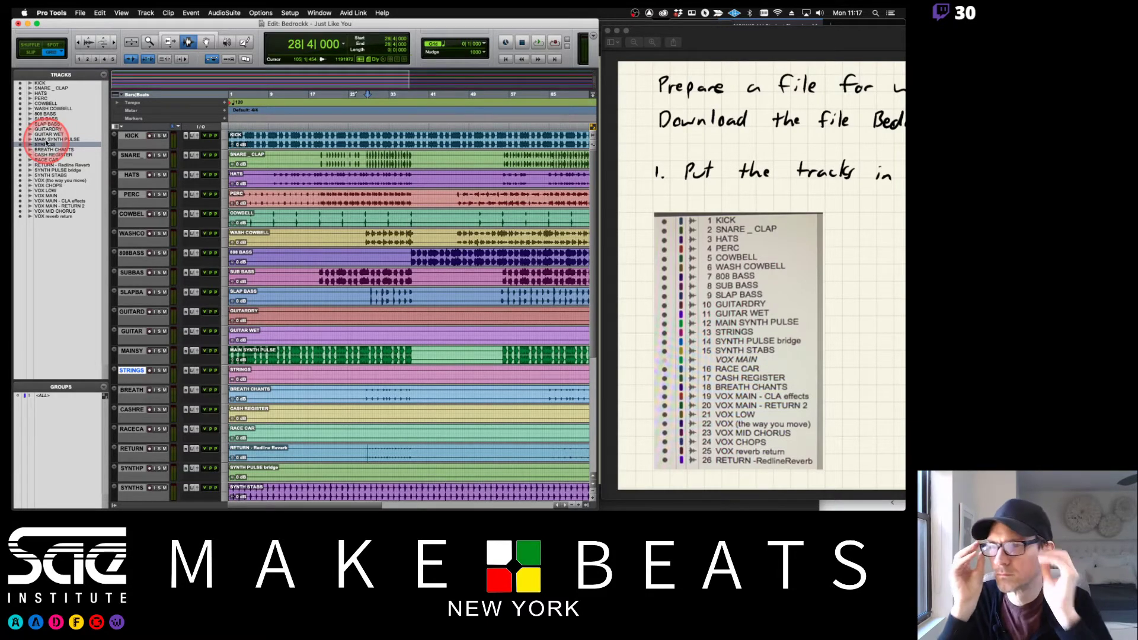
mouse_move(46, 142)
mouse_down()
mouse_move(45, 178)
mouse_move(45, 151)
mouse_up()
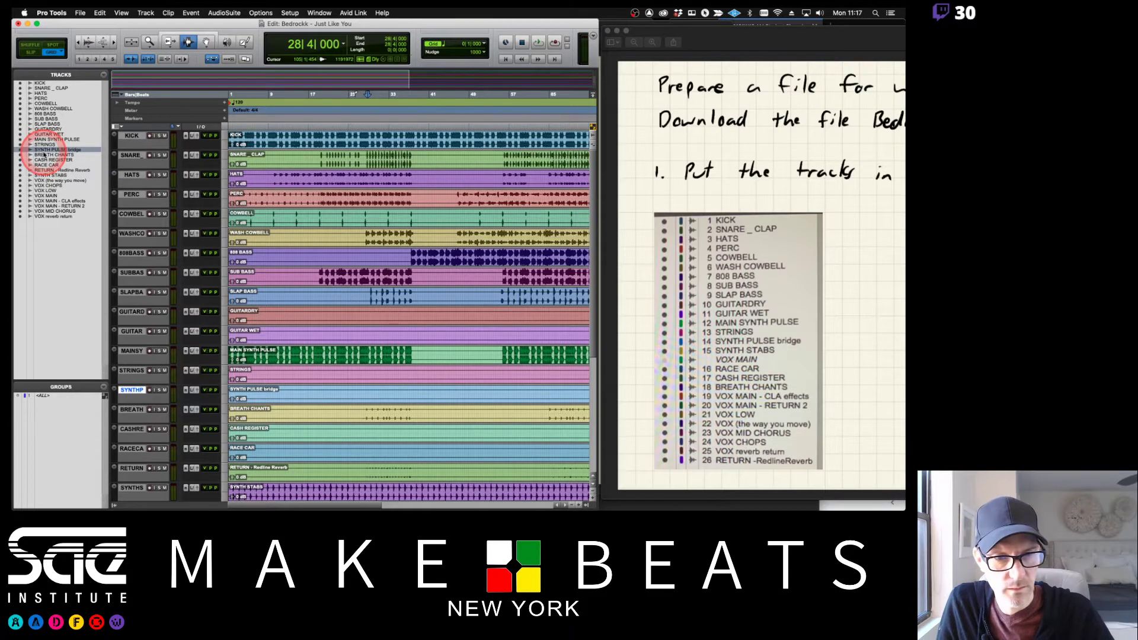
drag(45, 154, 43, 194)
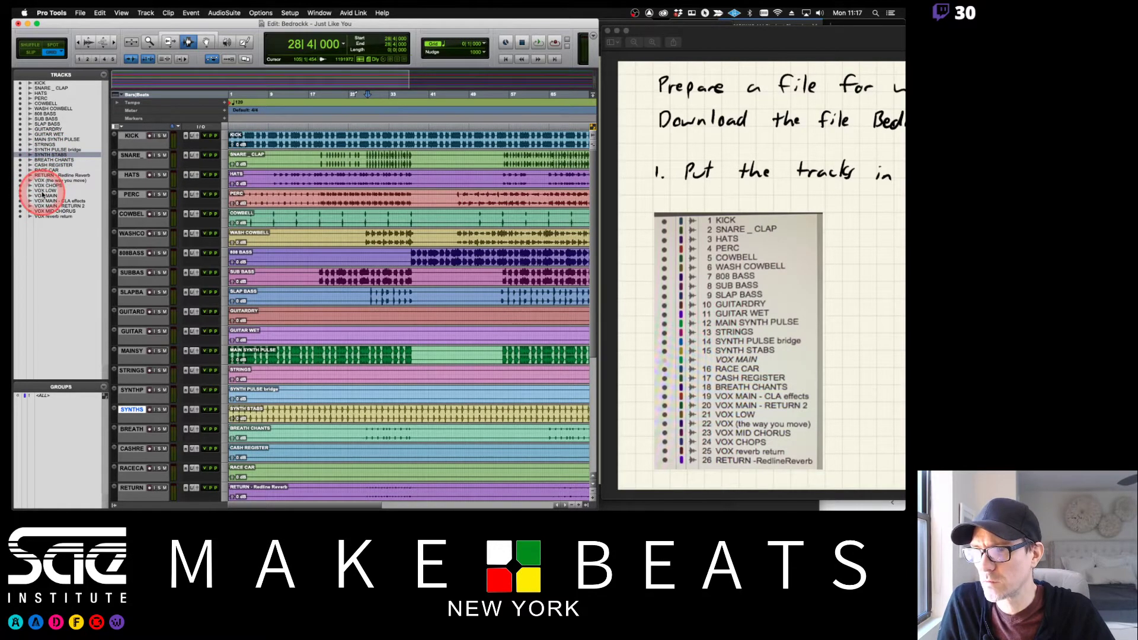
Step: Hide VOX MAIN and make it inactive, and move it to the end of the track list
right_click(43, 195)
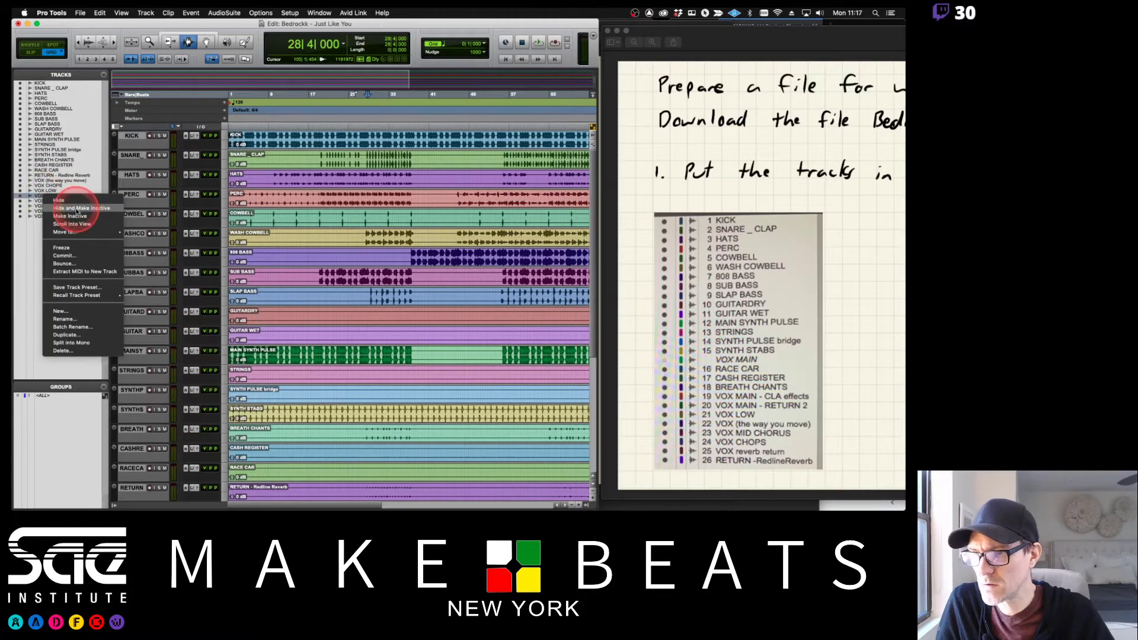
click(77, 209)
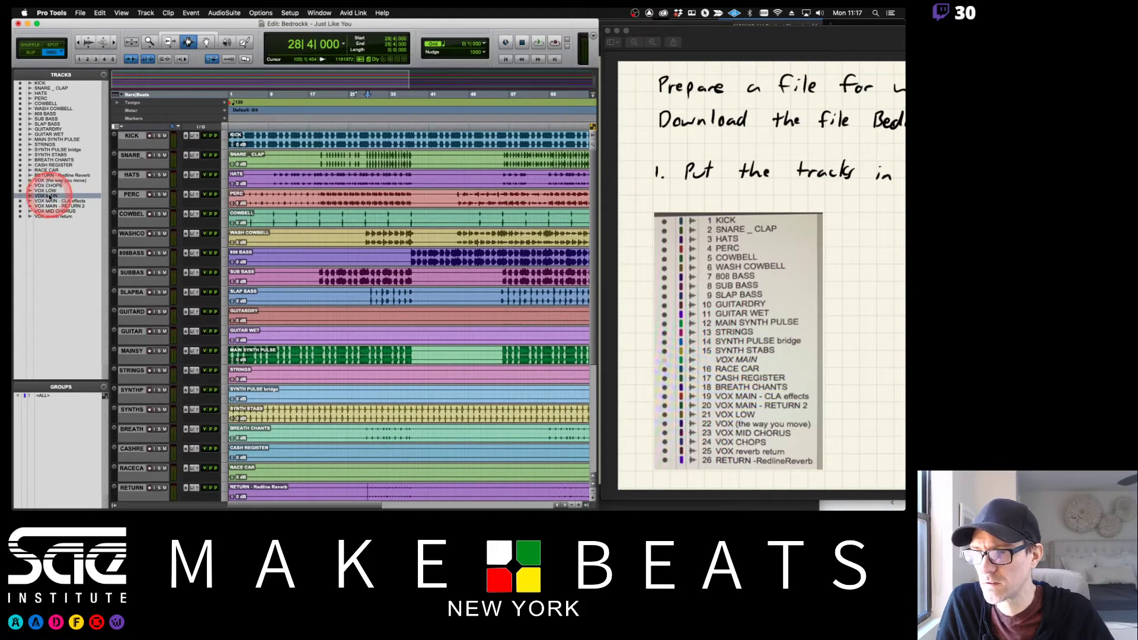
drag(50, 196, 45, 222)
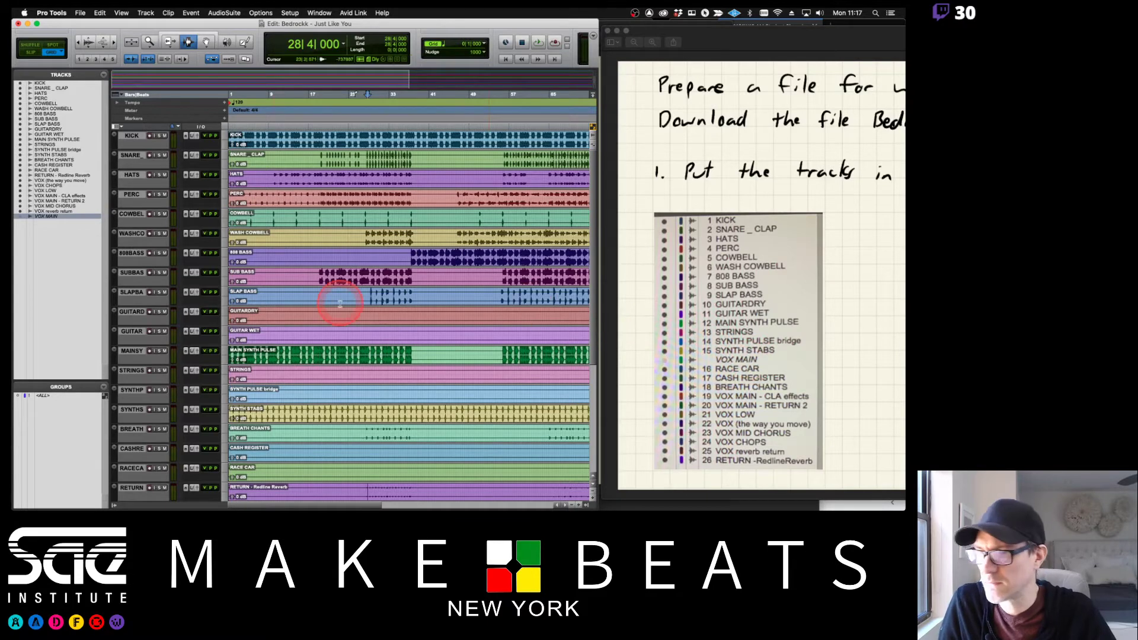
Step: Move the RACE CAR track directly below SYNTH STABS and turn on track numbering
click(51, 170)
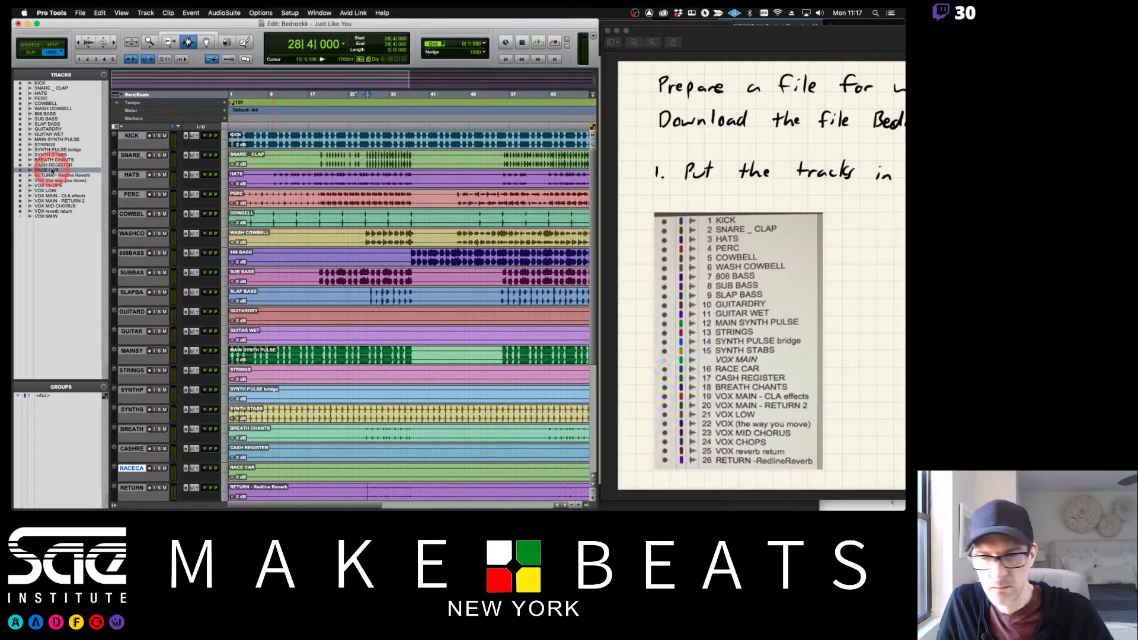
drag(52, 171, 52, 160)
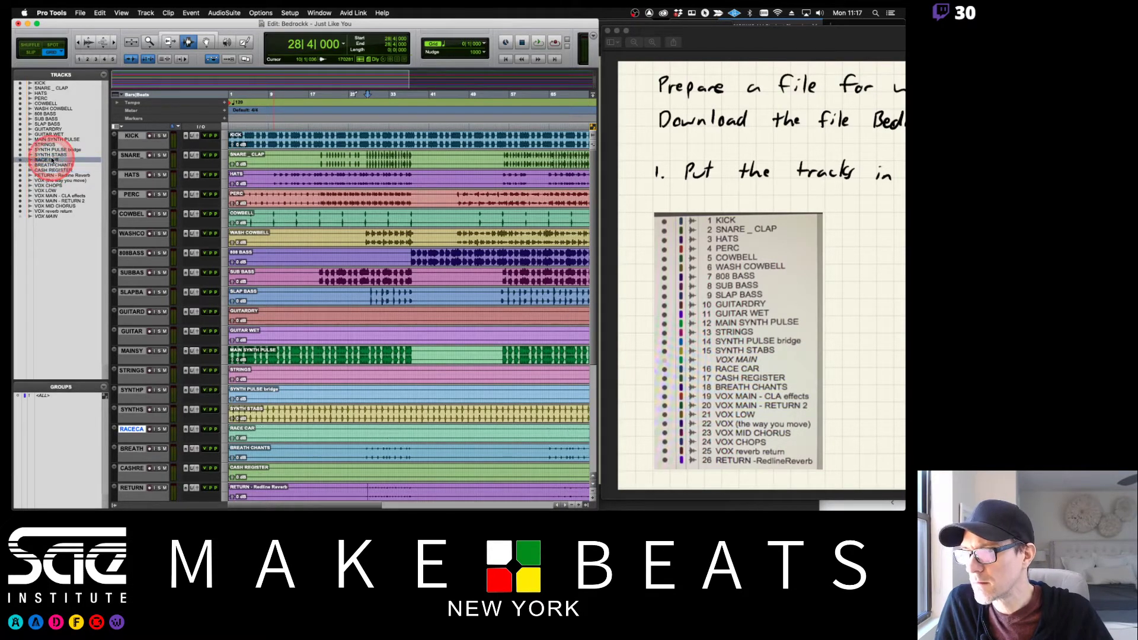
click(121, 12)
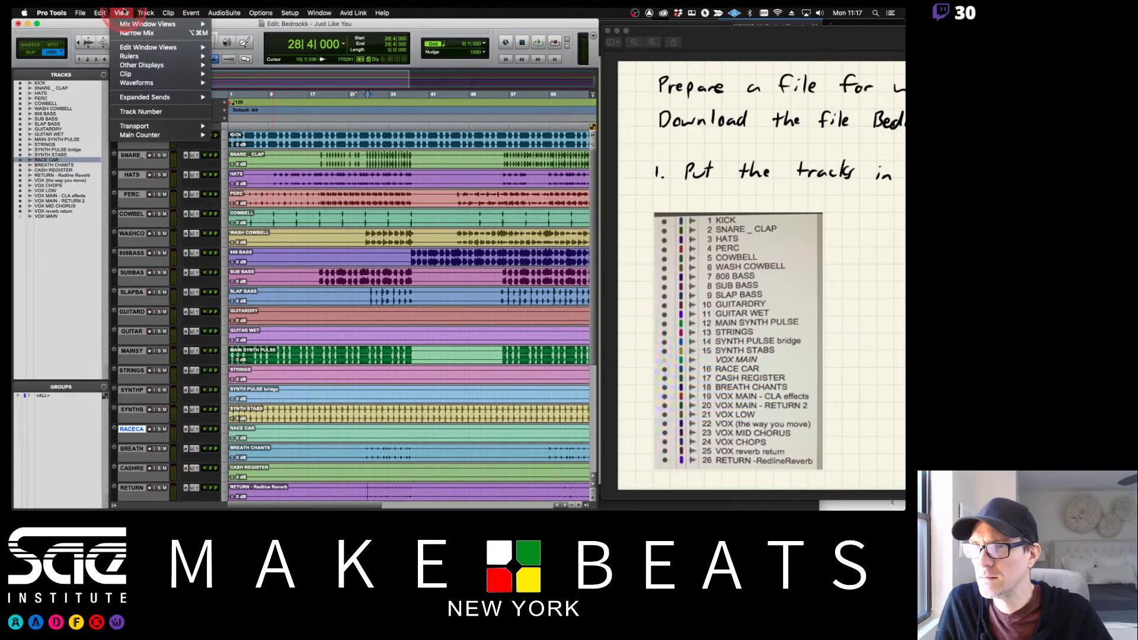
click(141, 111)
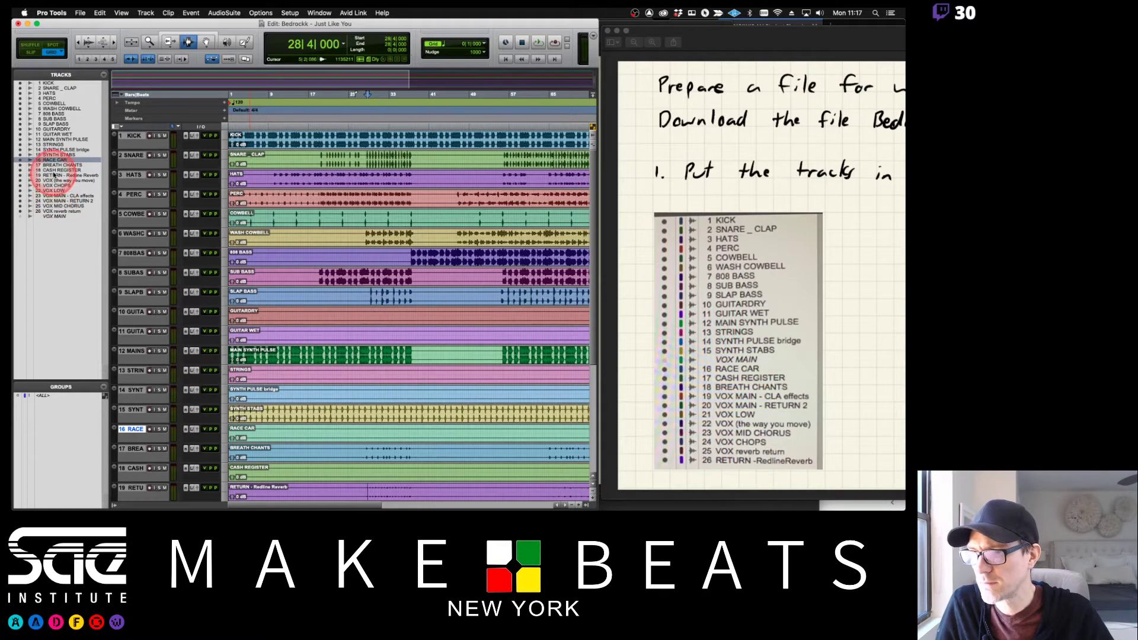
Step: Arrange CASH REGISTER, BREATH CHANTS, VOX MAIN - CLA effects, VOX MAIN - RETURN 2 and VOX LOW in that order below RACE CAR
drag(53, 170, 54, 165)
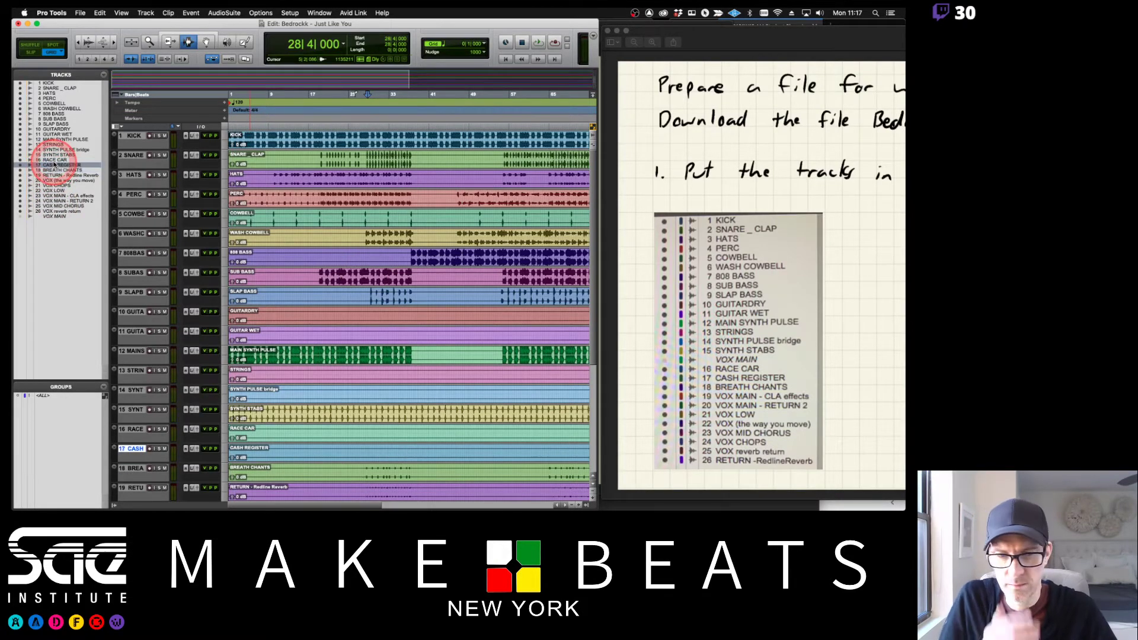
click(51, 196)
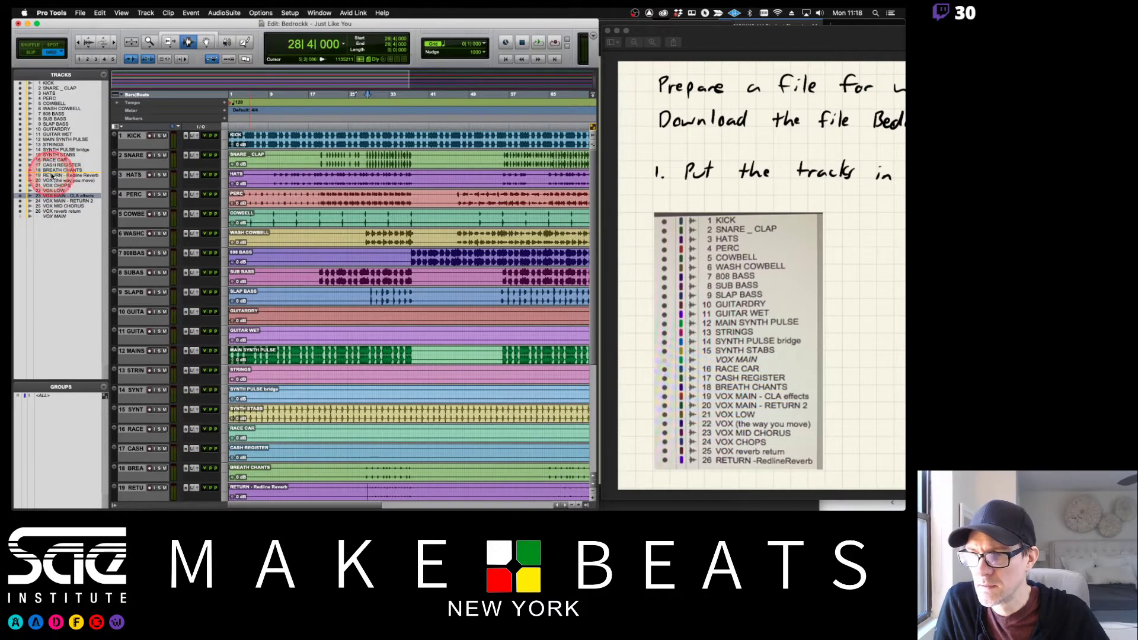
drag(51, 176, 52, 176)
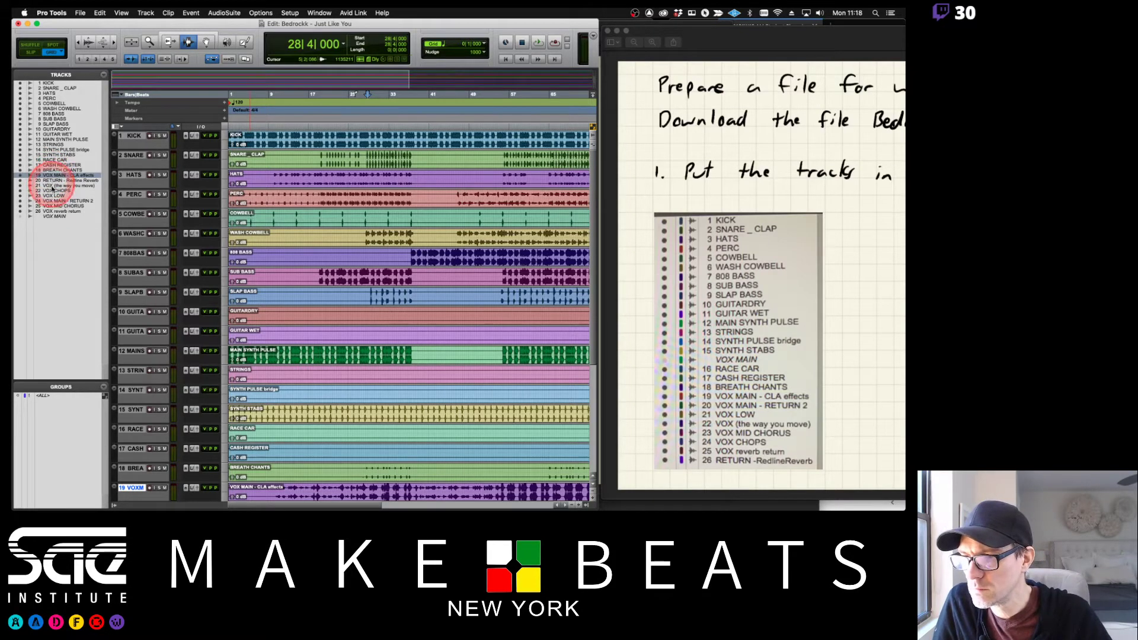
click(52, 201)
drag(57, 176, 59, 185)
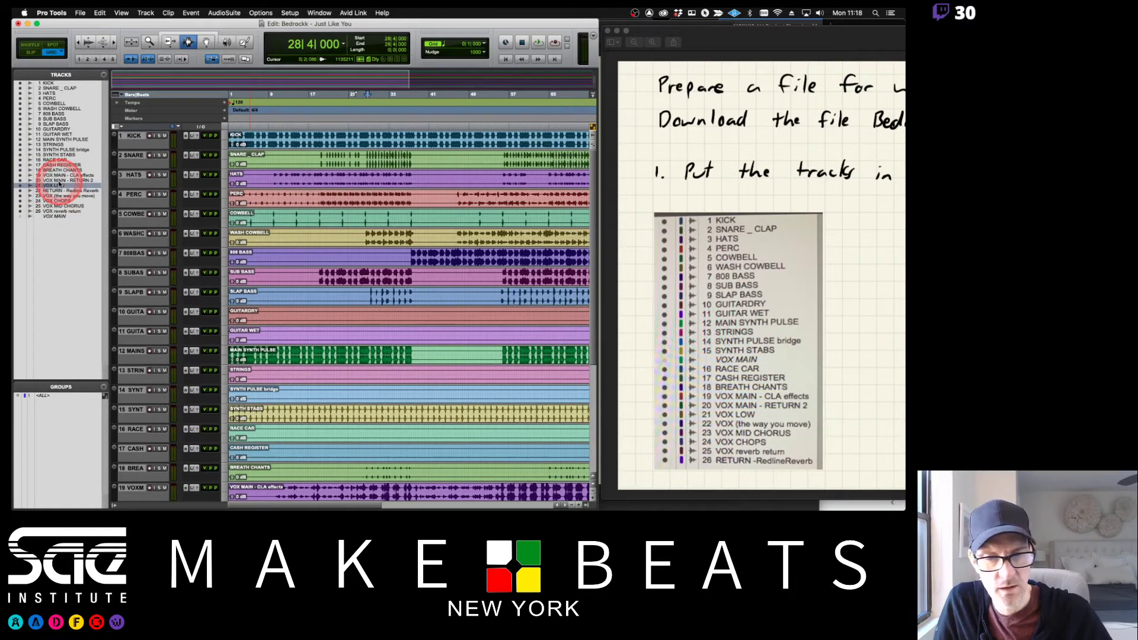
Step: Arrange VOX (the way you move), VOX MID CHORUS, VOX CHOPS, VOX reverb return and the RedlineReverb return in that order below VOX LOW
click(59, 194)
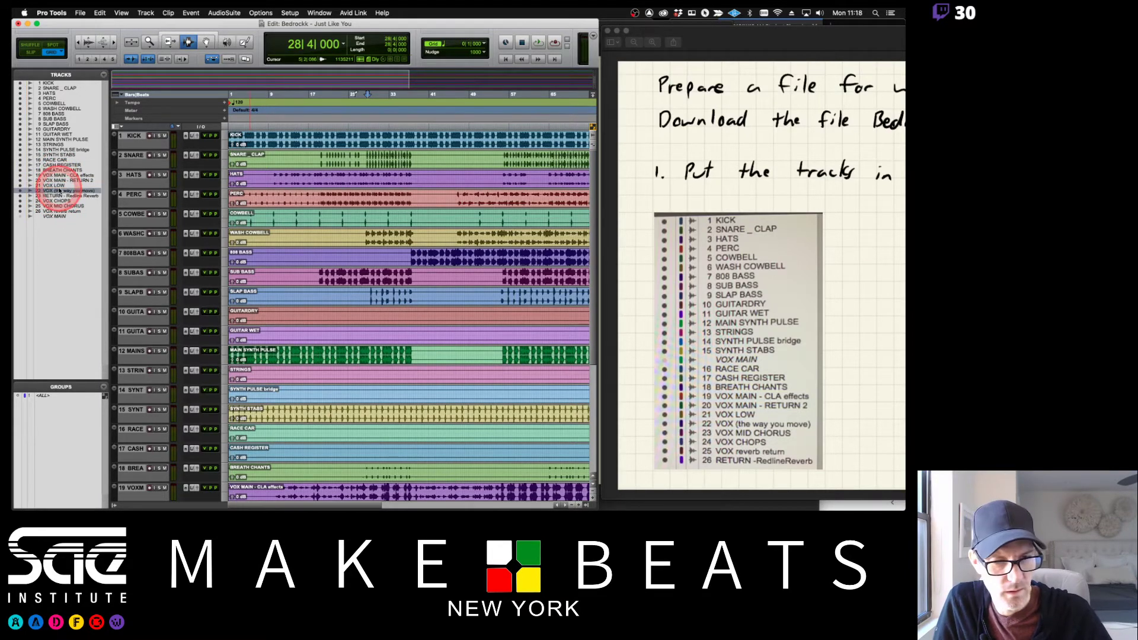
click(57, 205)
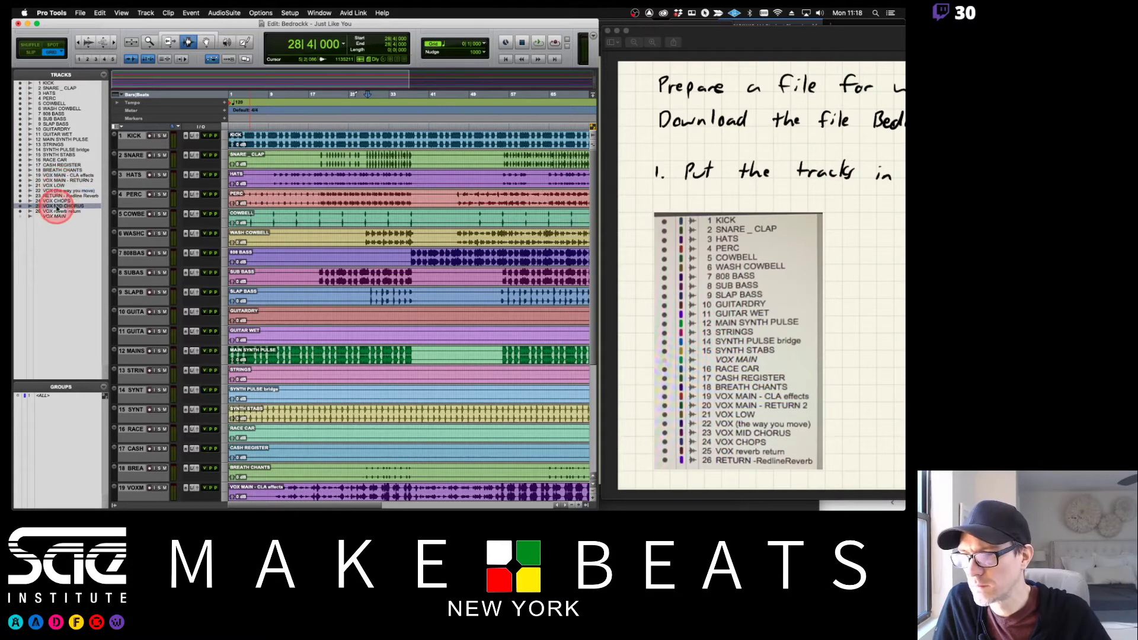
drag(55, 194, 57, 206)
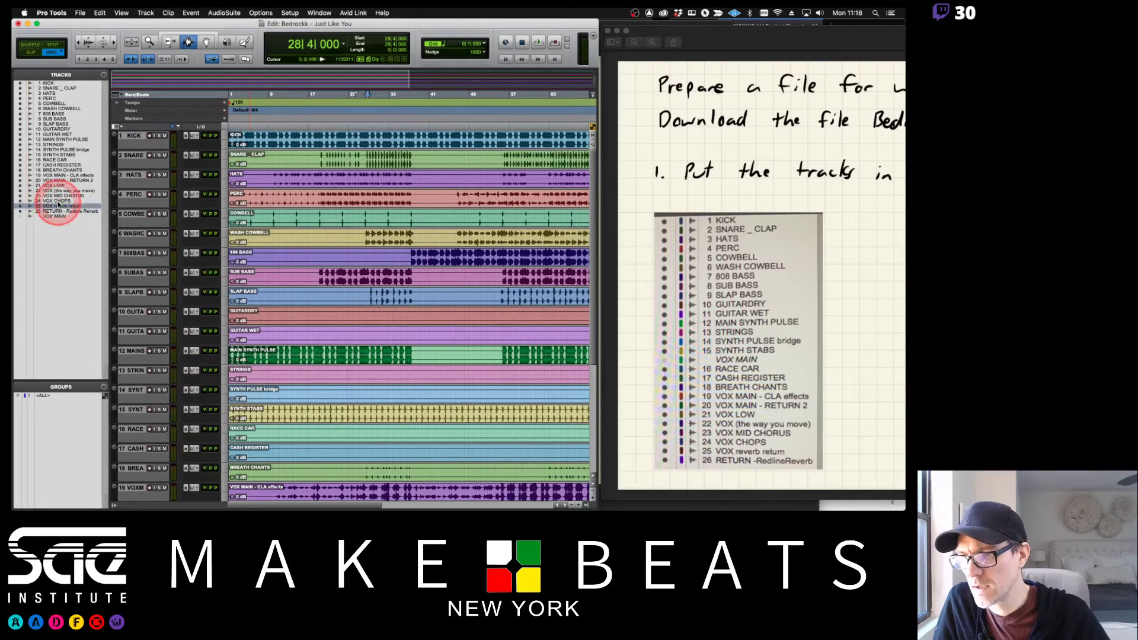
click(52, 216)
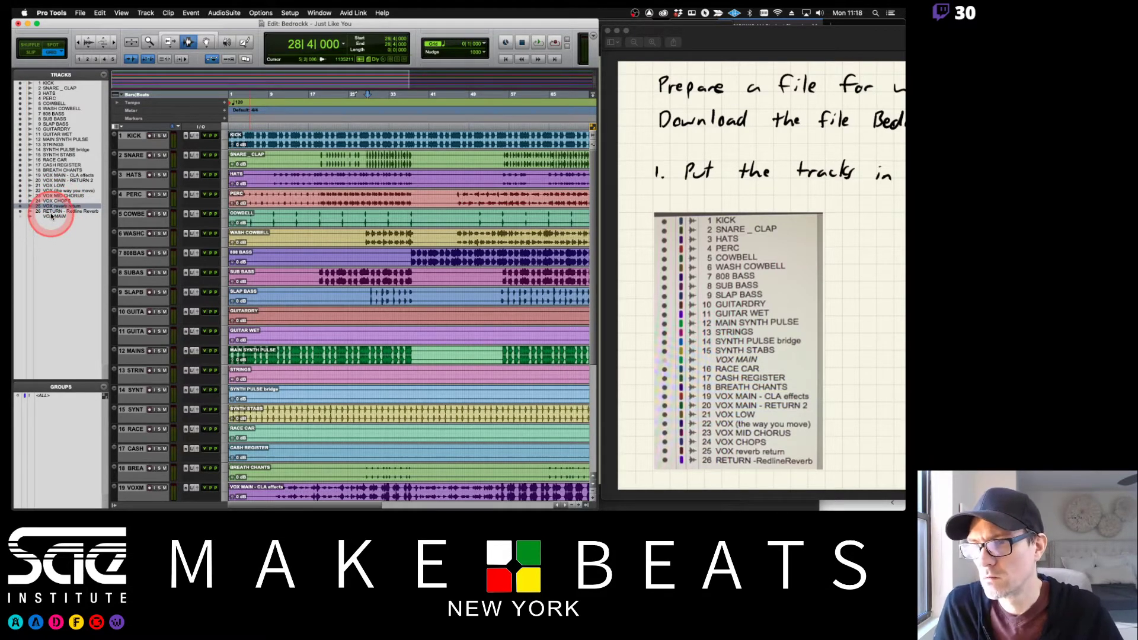
drag(51, 216, 79, 139)
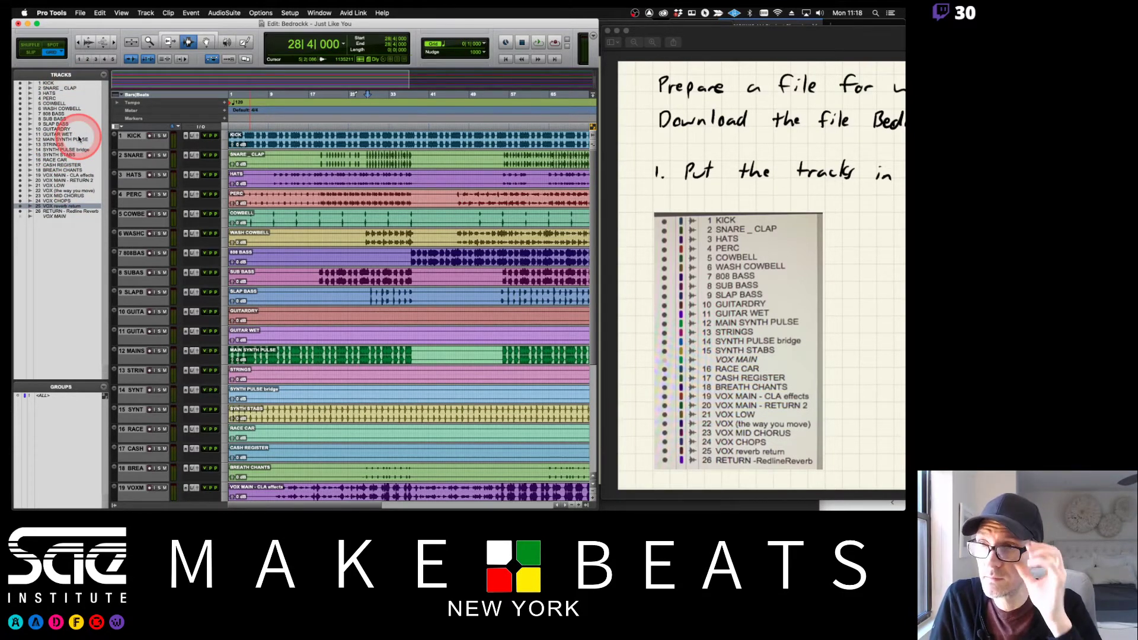
Step: Switch to Preview, advance 17 Audient Prep.pdf to the "Color code your tracks" page and place its window beside the session
drag(78, 139, 280, 10)
key(Down)
key(Down)
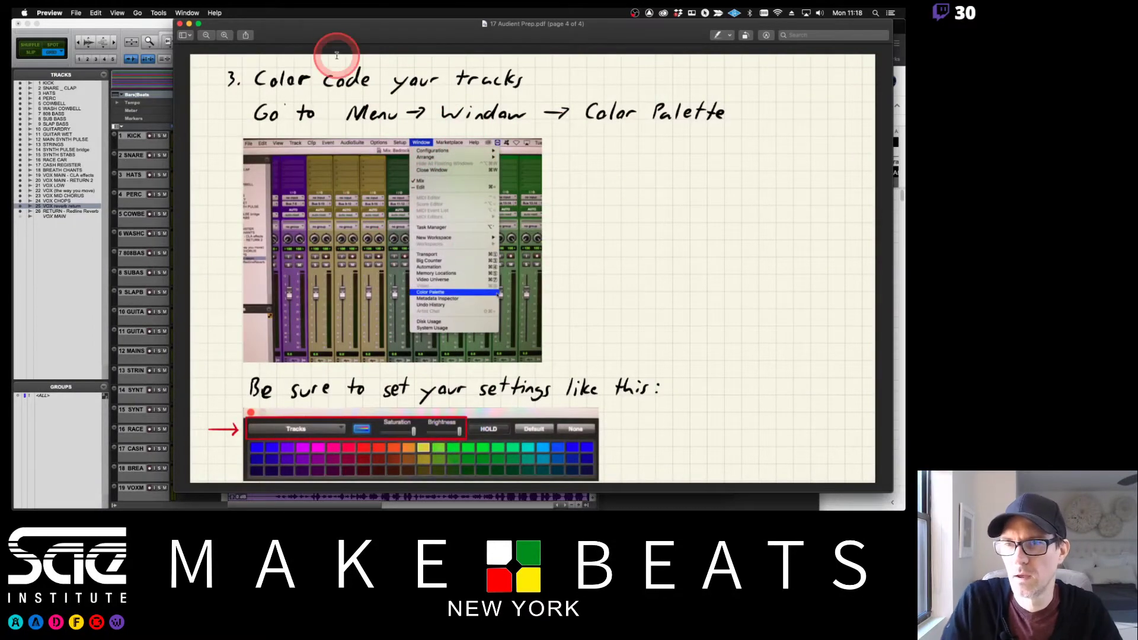
drag(305, 25, 729, 12)
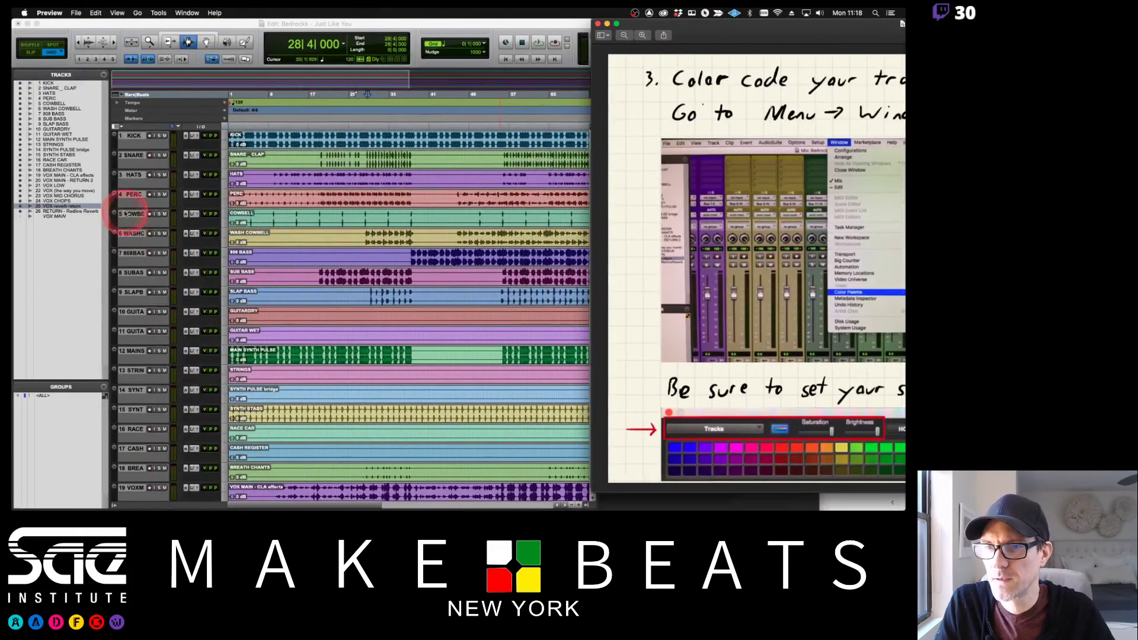
Step: Switch back to Pro Tools, select the KICK track and show the Track Color column in the Edit window
click(179, 153)
click(133, 135)
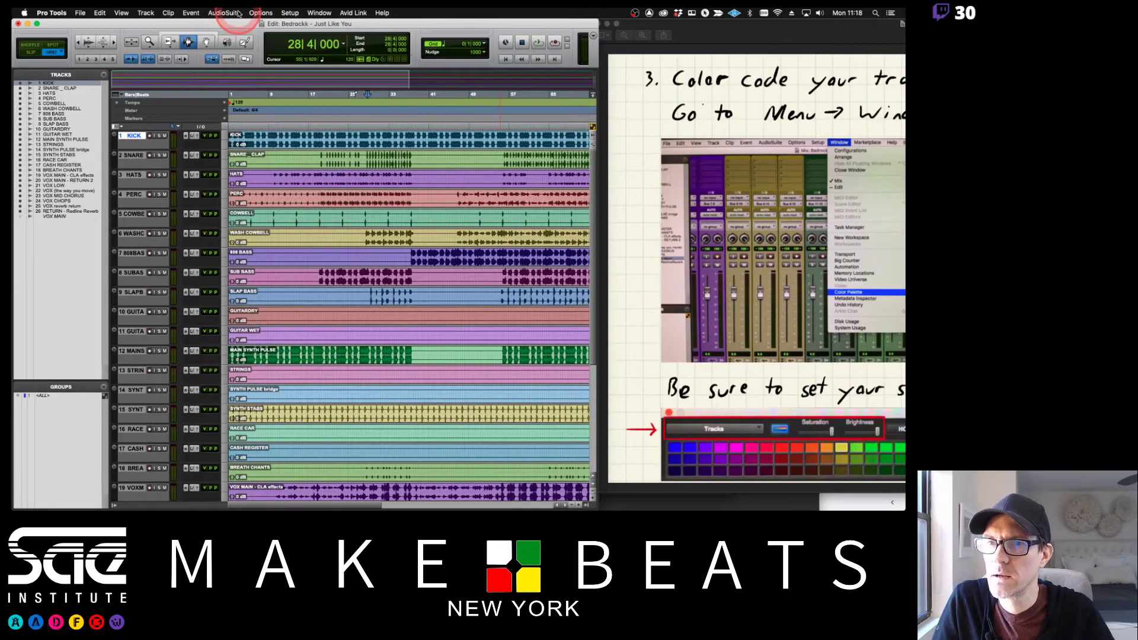
click(115, 127)
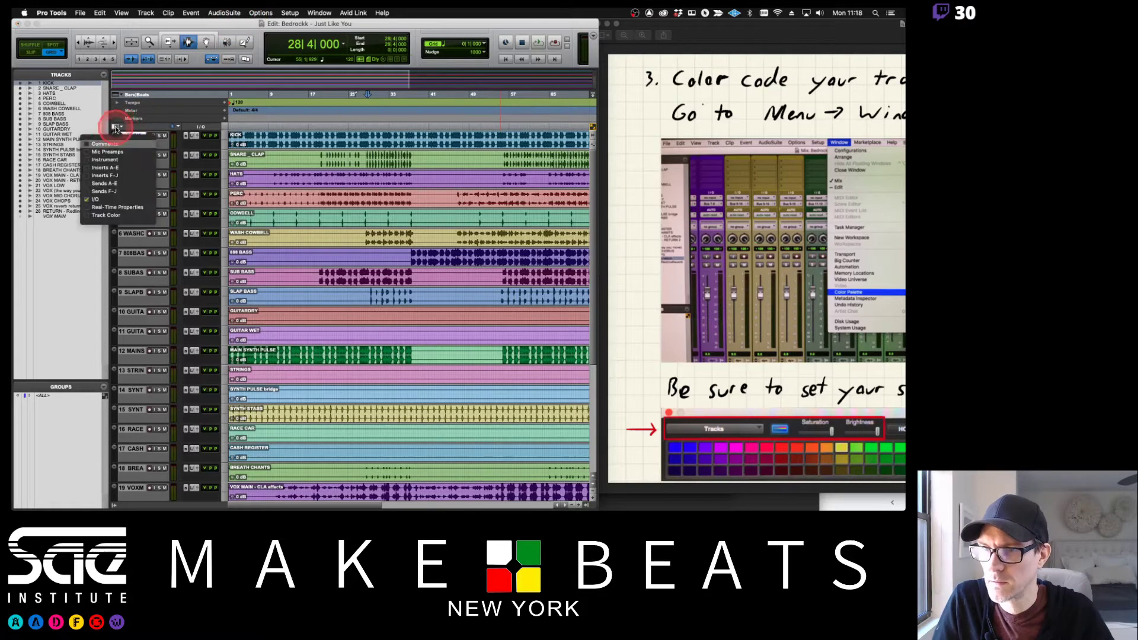
click(106, 215)
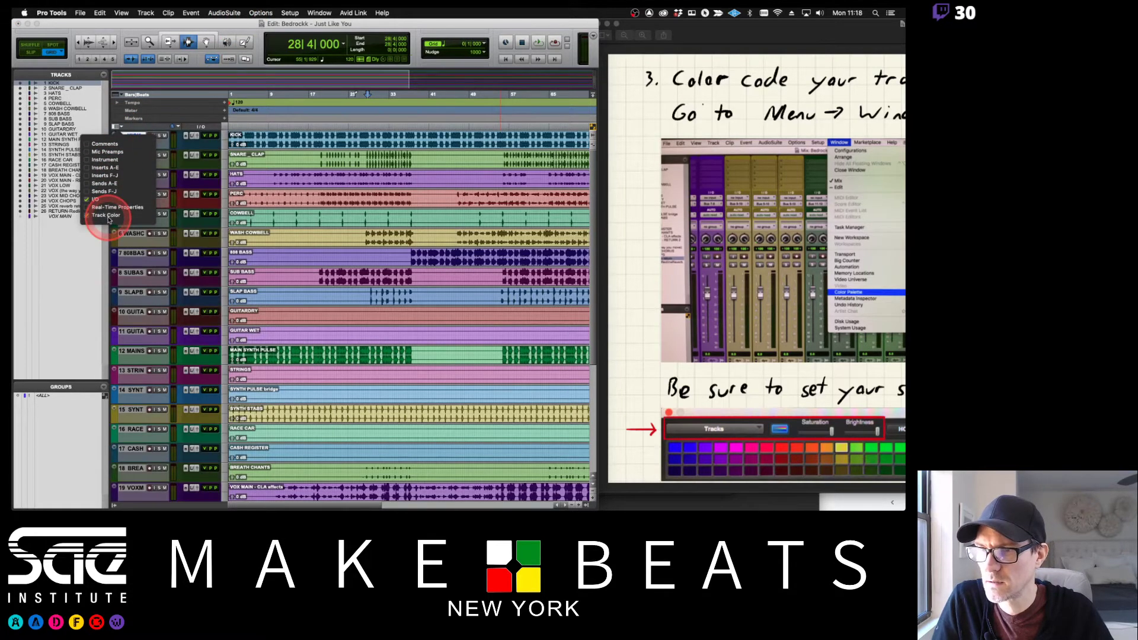
Step: Open the Color Palette, set it to color Tracks, and raise brightness to maximum, keeping saturation at maximum
click(318, 12)
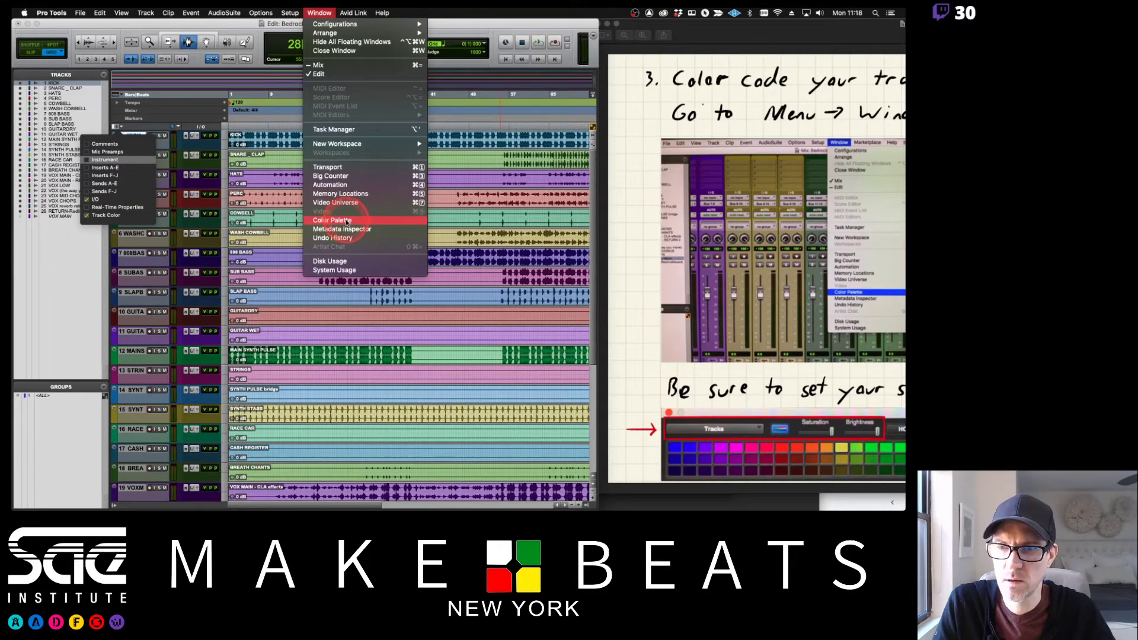
click(347, 221)
drag(186, 237, 324, 164)
click(198, 171)
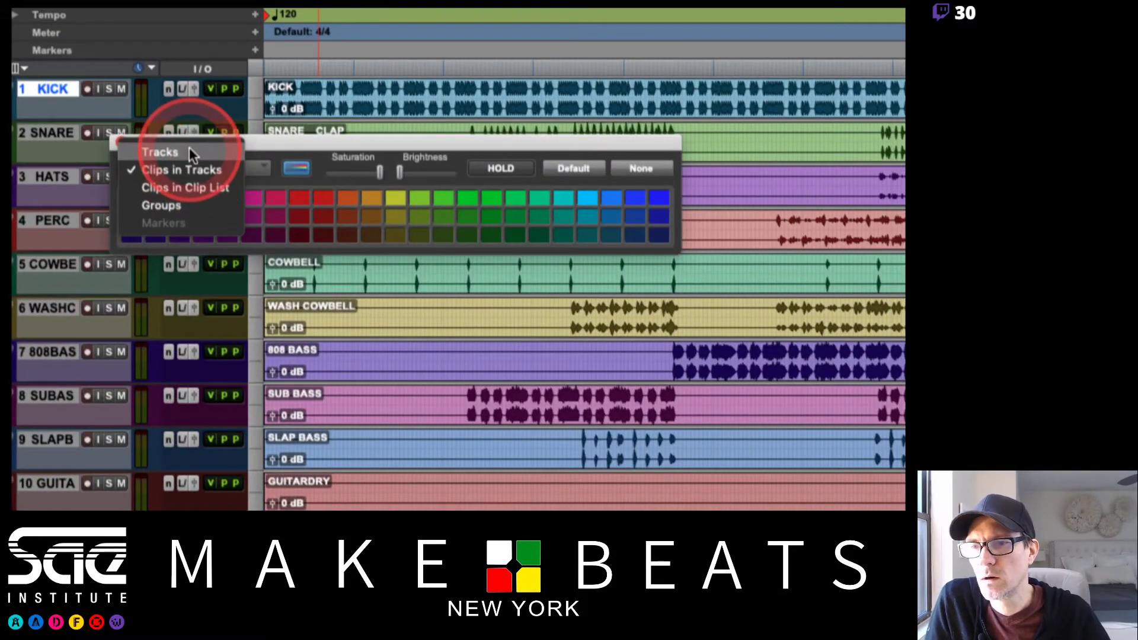
click(190, 152)
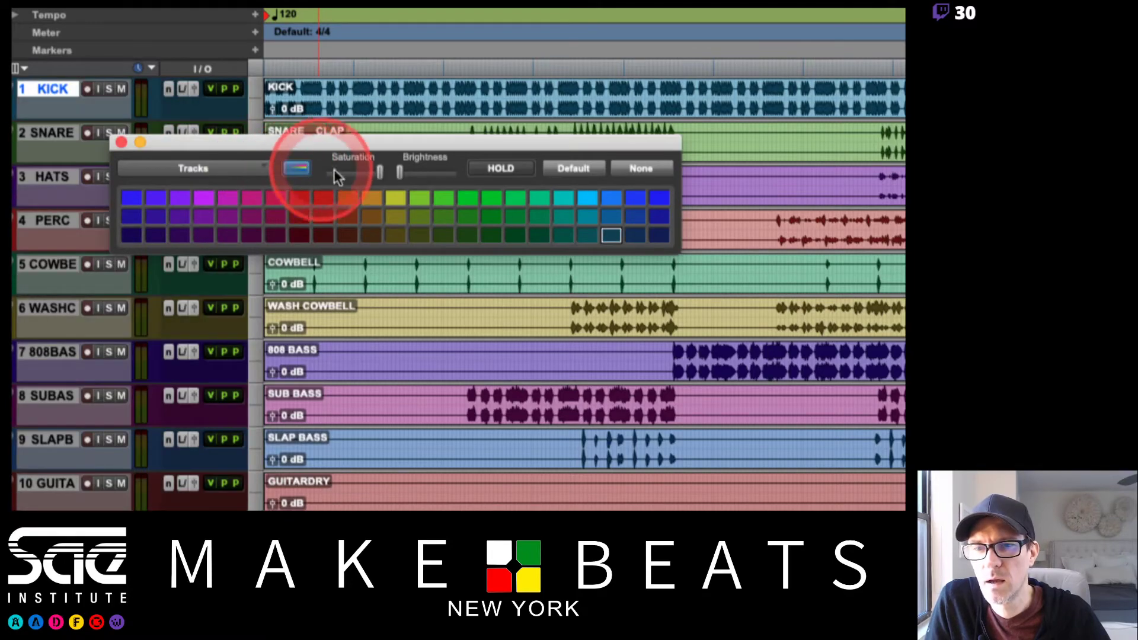
drag(398, 172, 497, 178)
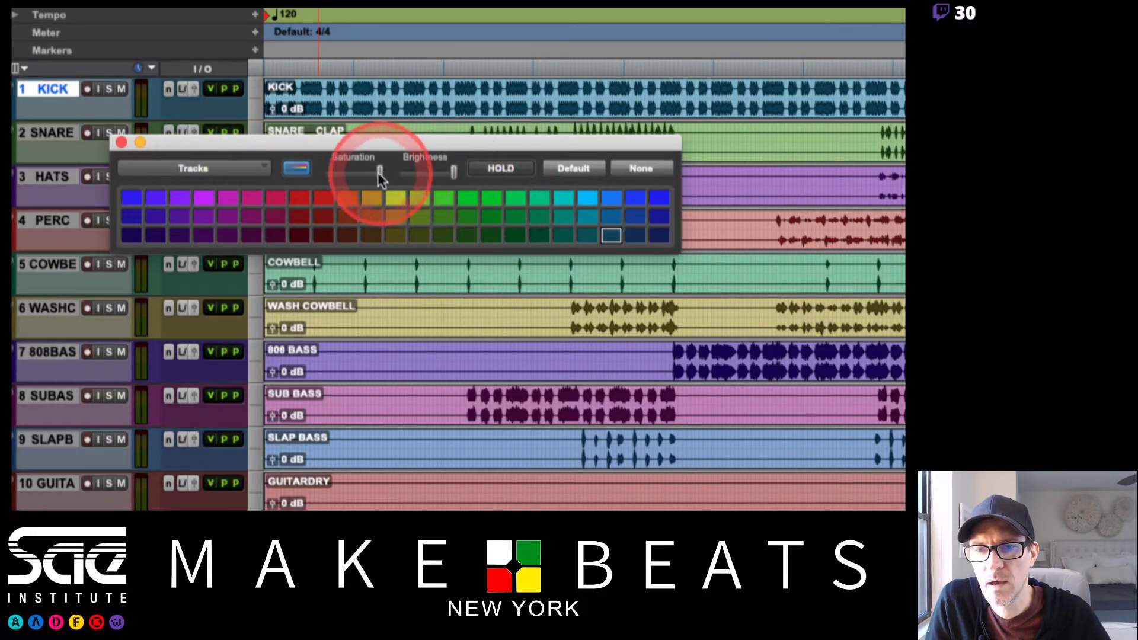
mouse_move(378, 172)
mouse_down()
mouse_move(332, 172)
mouse_move(379, 173)
mouse_up()
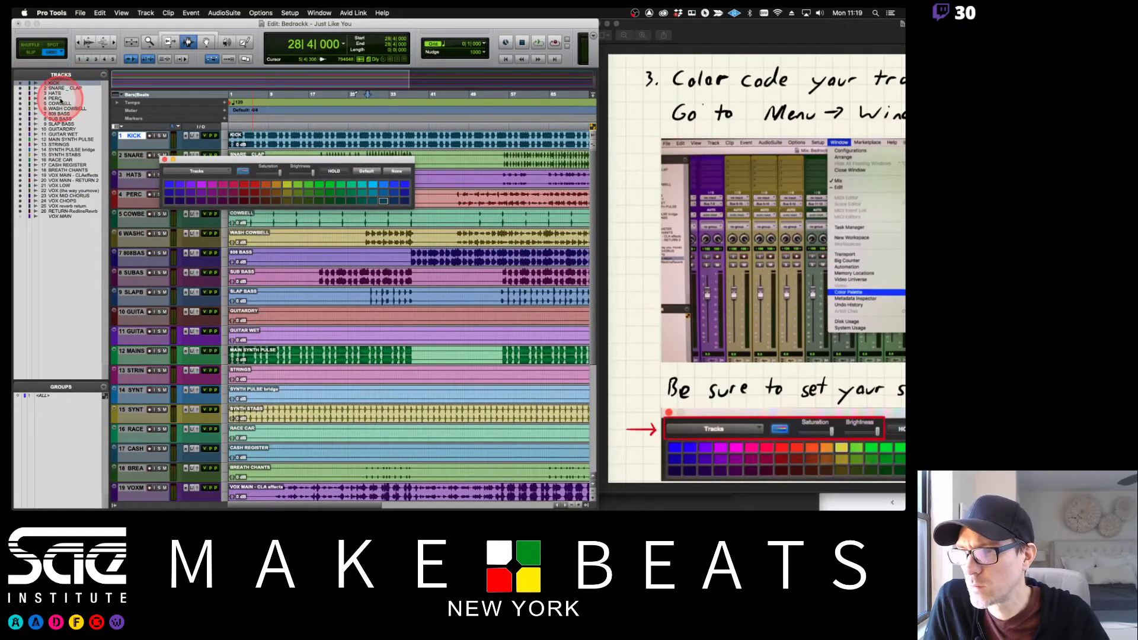
Step: Color the six tracks from KICK through WASH COWBELL bright red
shift+click(59, 109)
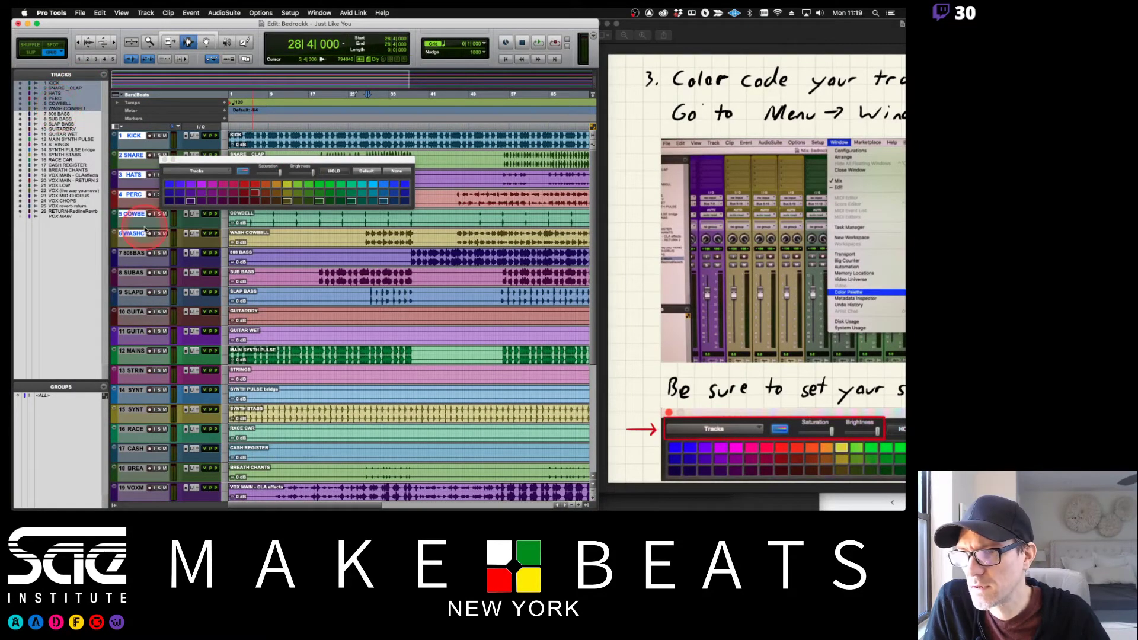
click(254, 185)
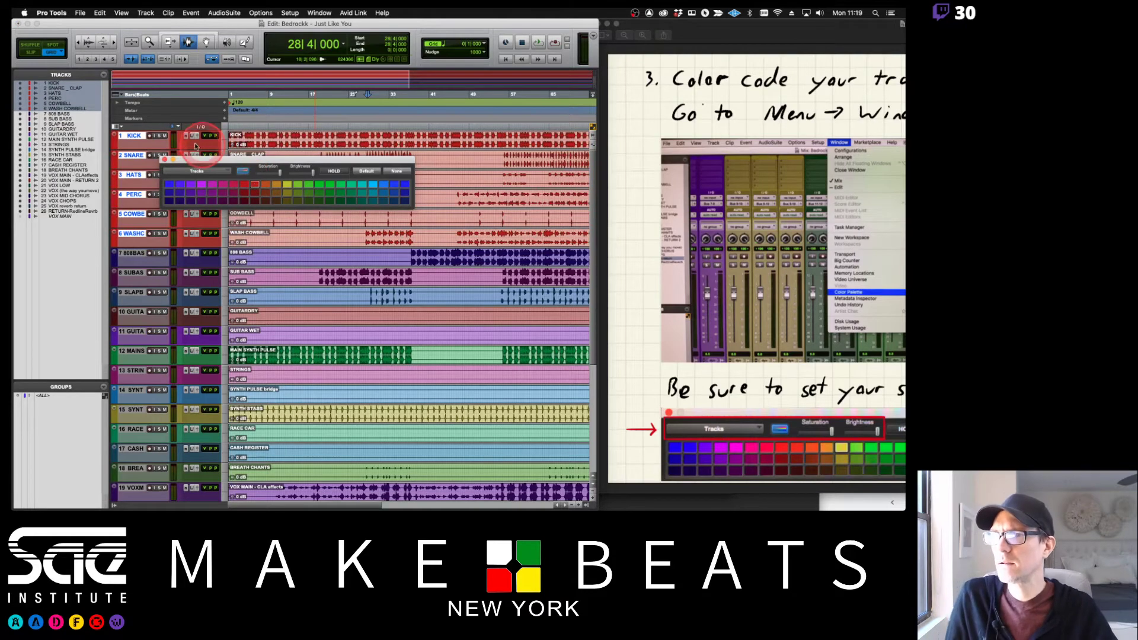
click(59, 113)
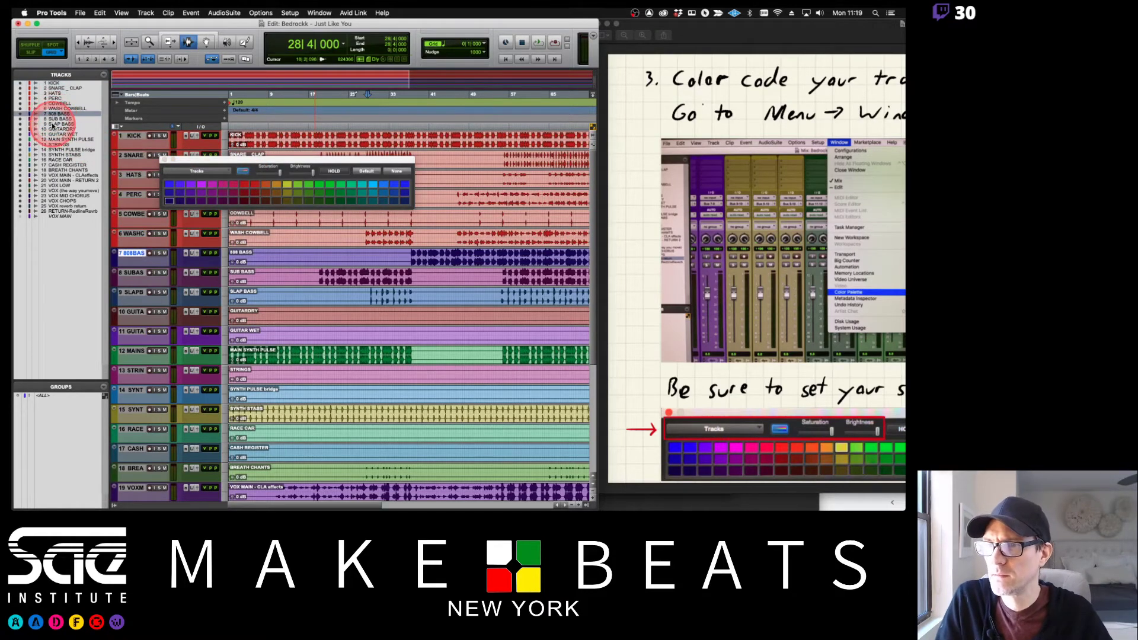
Step: Color the six drum and percussion tracks from KICK through WASH COWBELL orange
click(54, 83)
shift+click(63, 109)
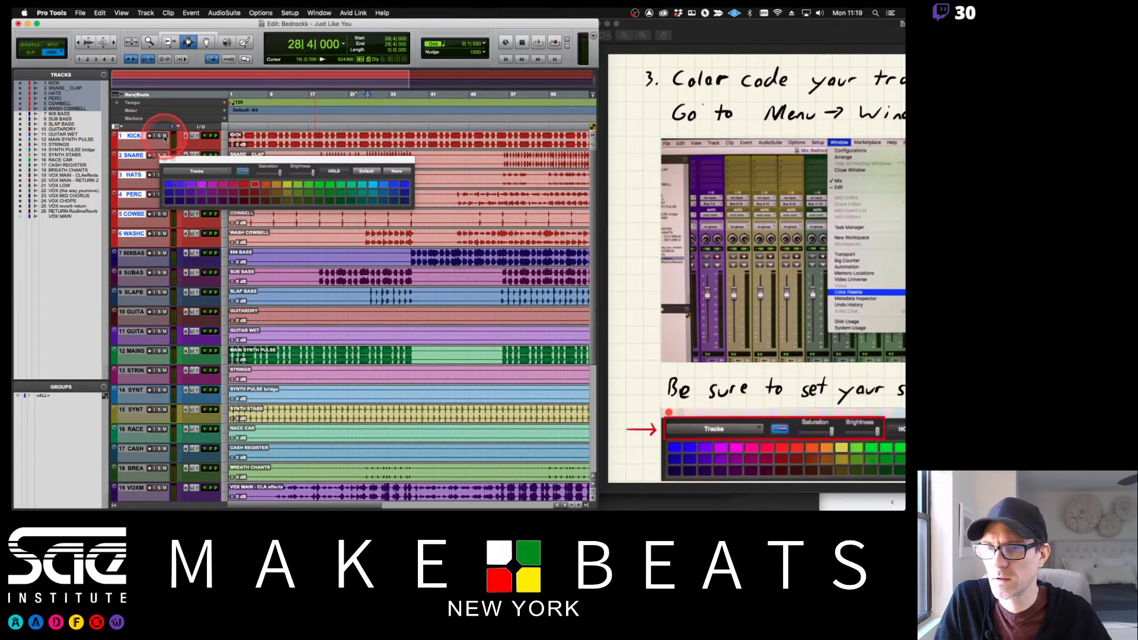
click(265, 184)
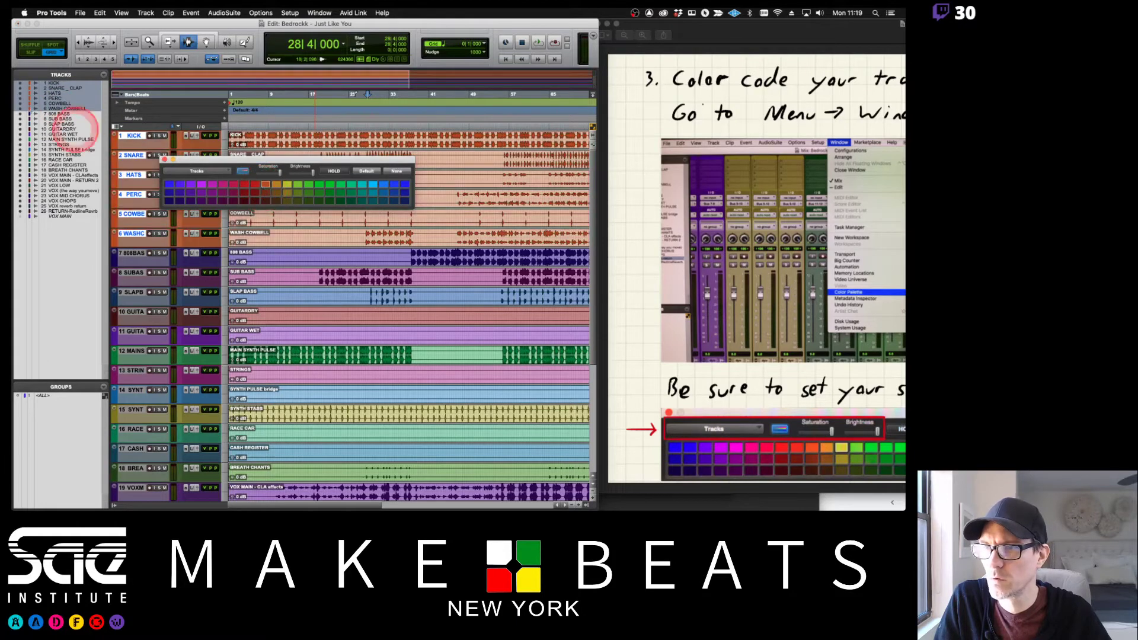
Step: Color the 808 BASS, SUB BASS and SLAP BASS tracks bright red
click(59, 113)
shift+click(63, 124)
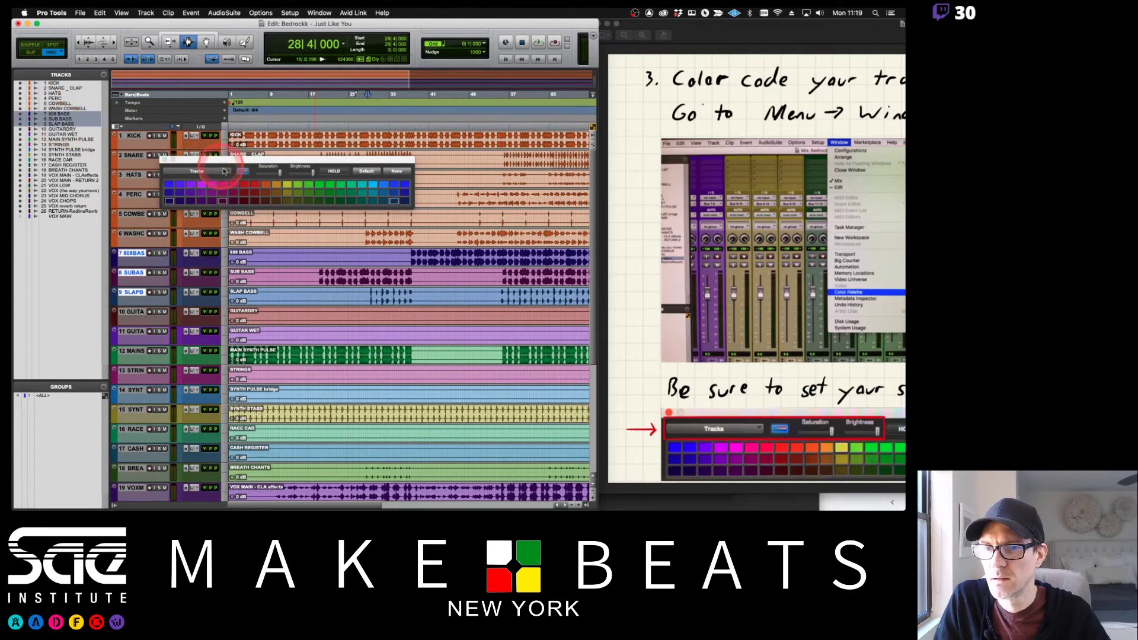
click(254, 184)
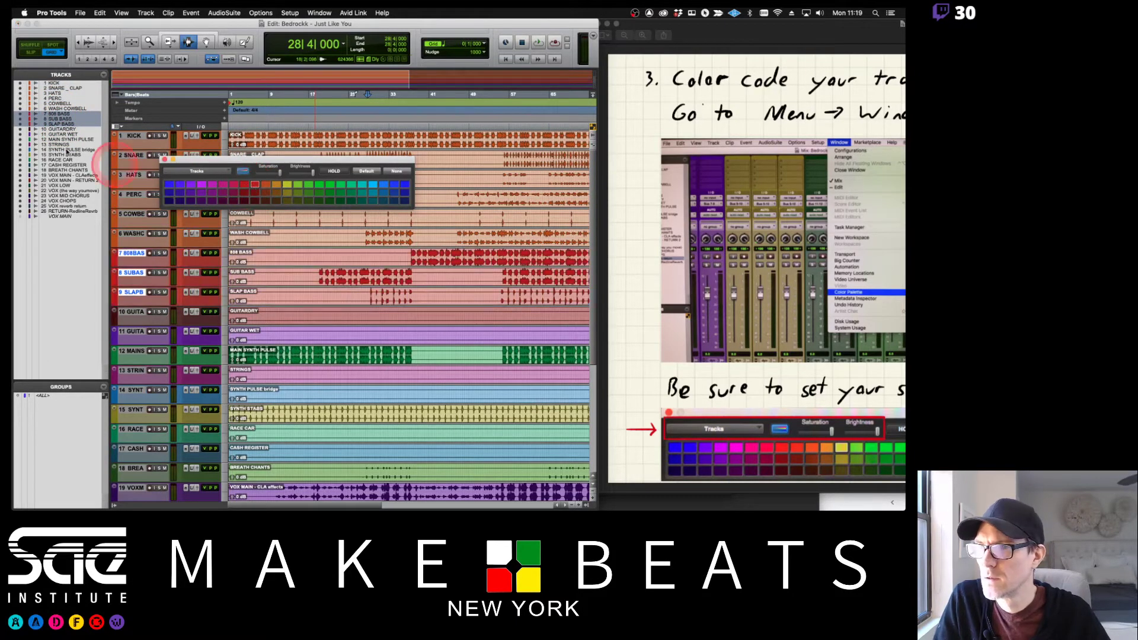
Step: Color the GUITARDRY and GUITAR WET tracks dark green
click(58, 129)
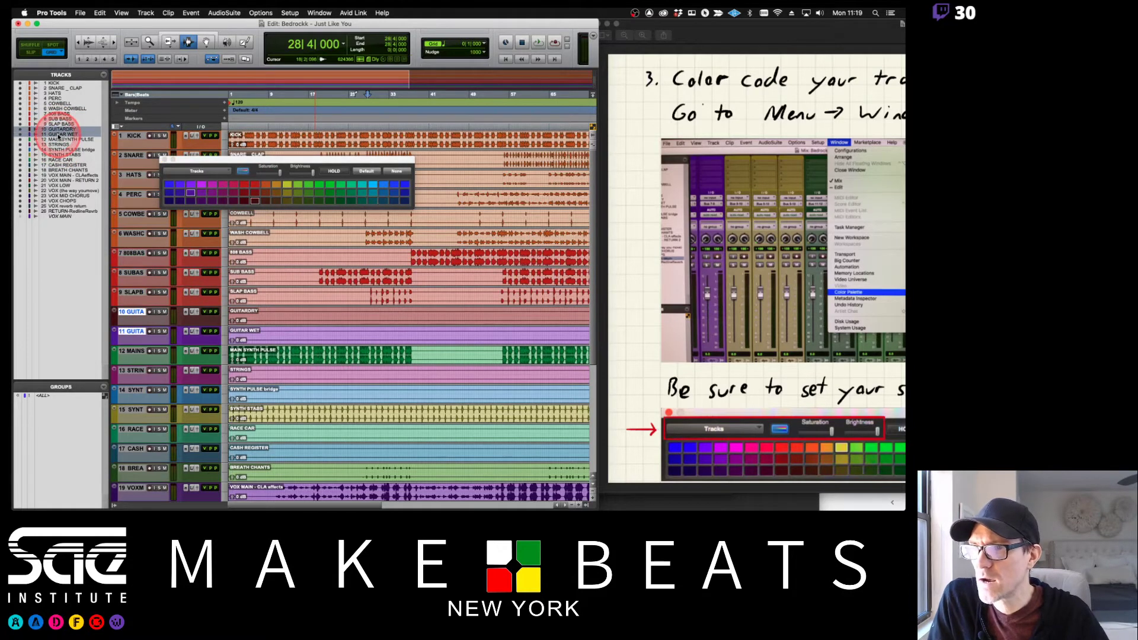
shift+click(62, 134)
click(350, 203)
click(340, 200)
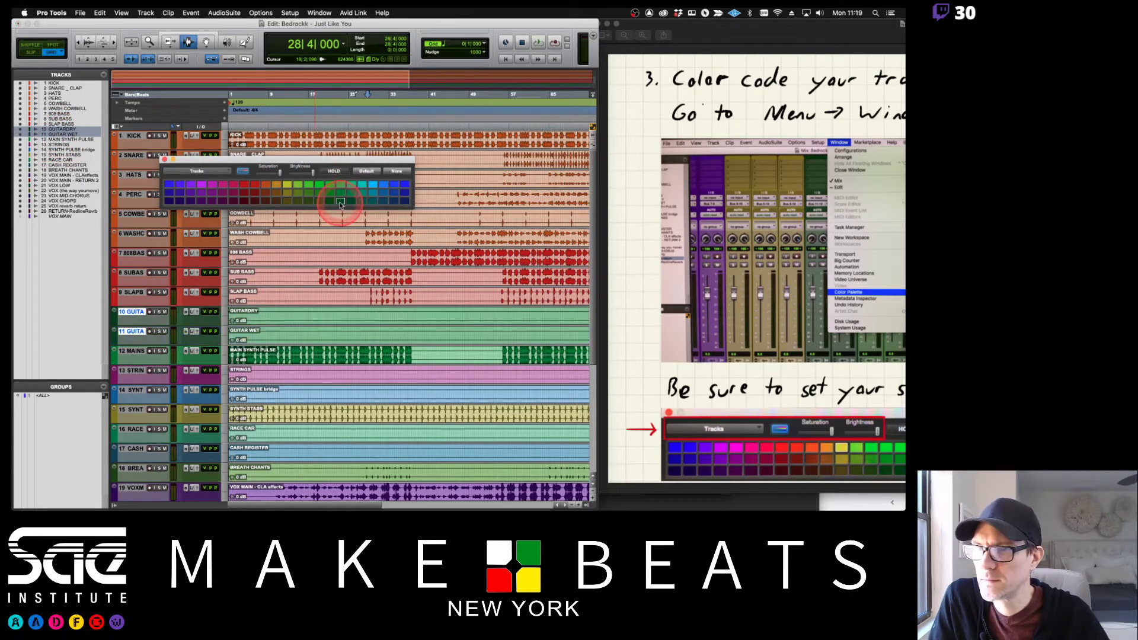
Step: Recolor the GUITARDRY and GUITAR WET tracks bright violet
click(315, 177)
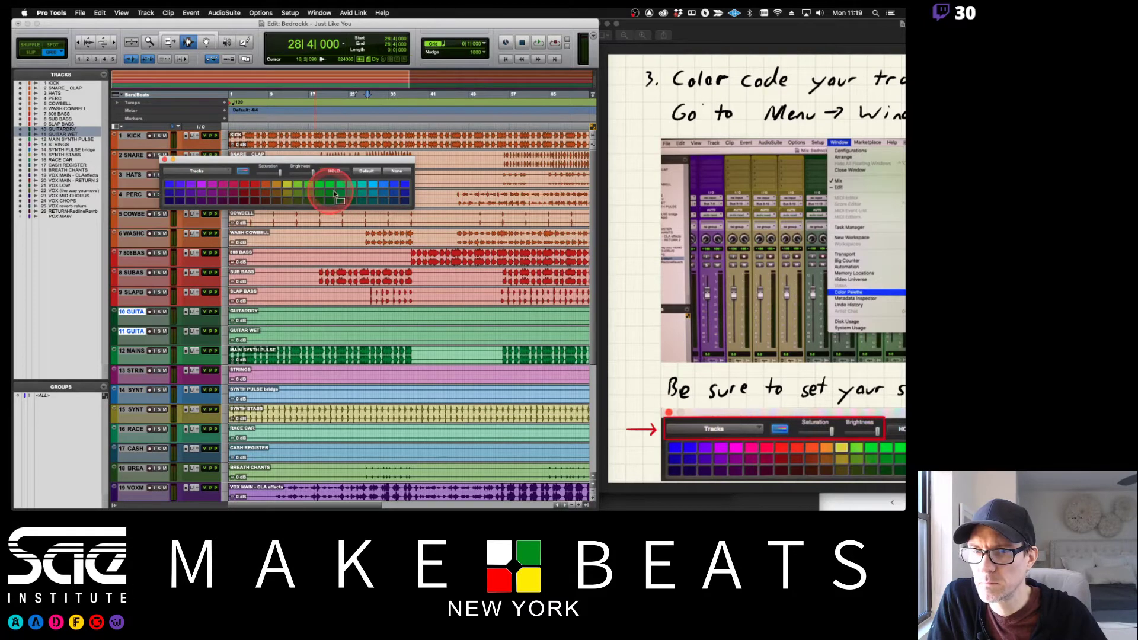
click(229, 184)
click(190, 184)
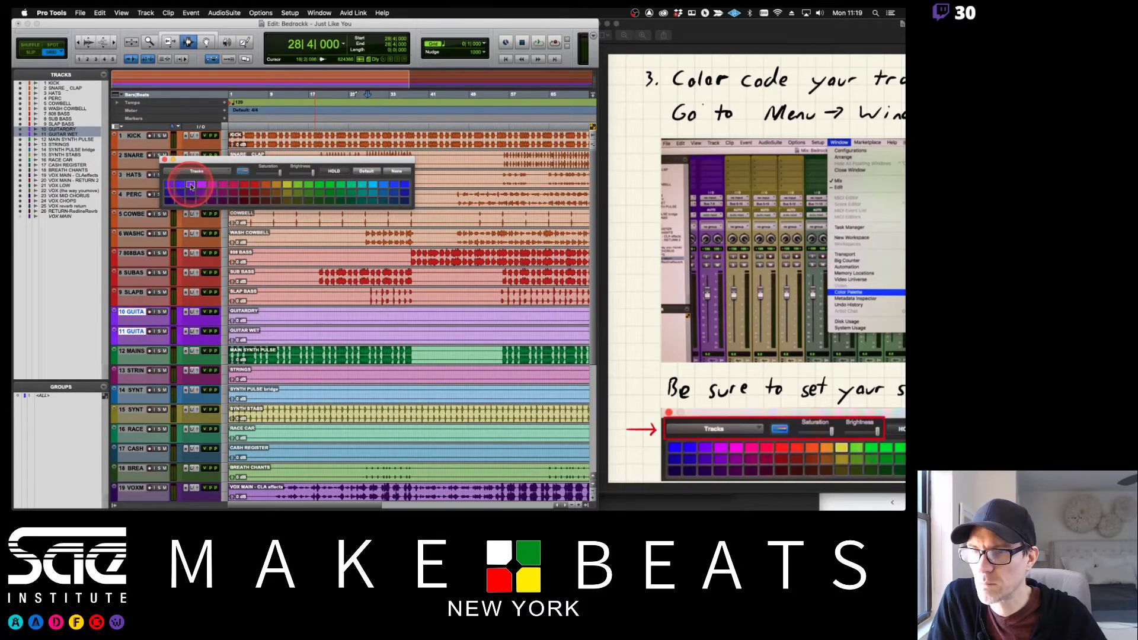
Step: Color the four tracks from MAIN SYNTH PULSE through SYNTH STABS blue-violet
click(58, 139)
click(55, 159)
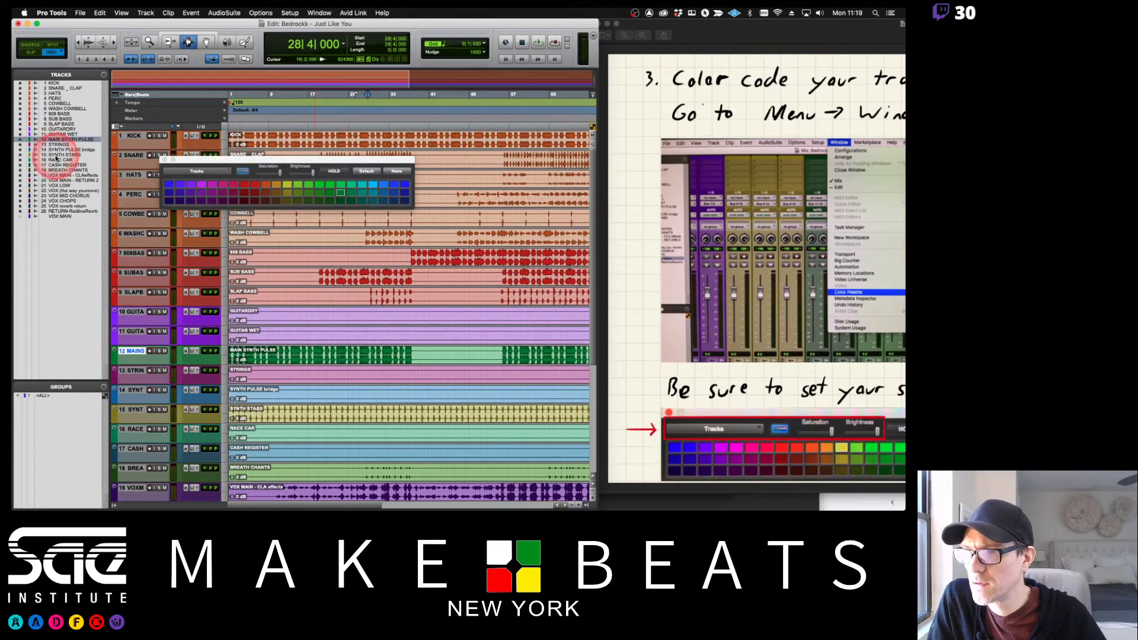
shift+click(55, 157)
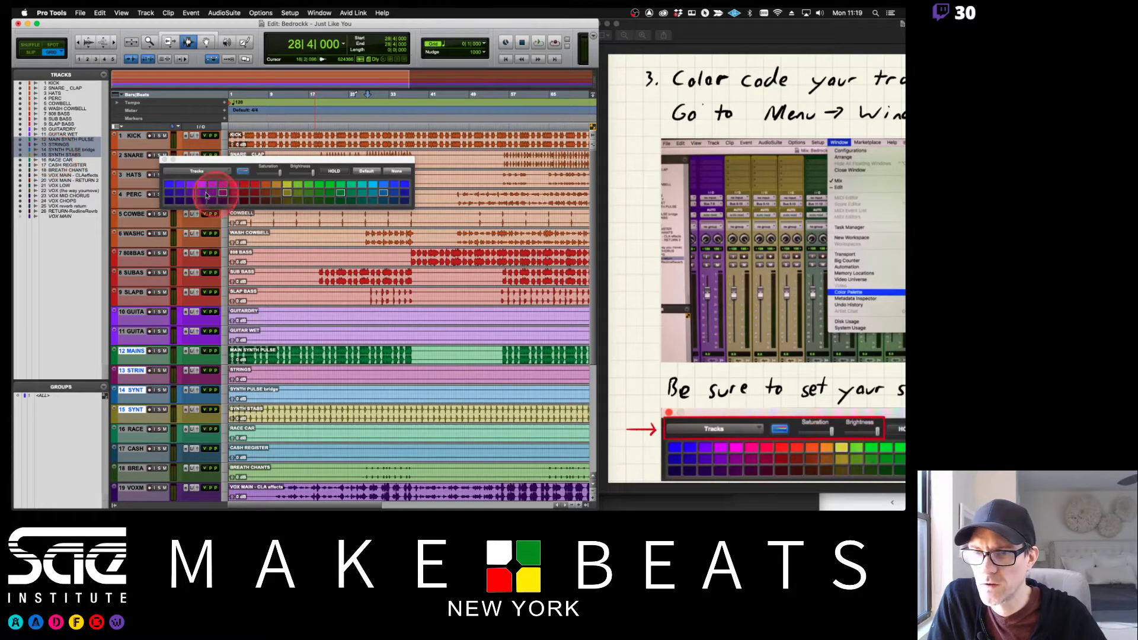
click(178, 186)
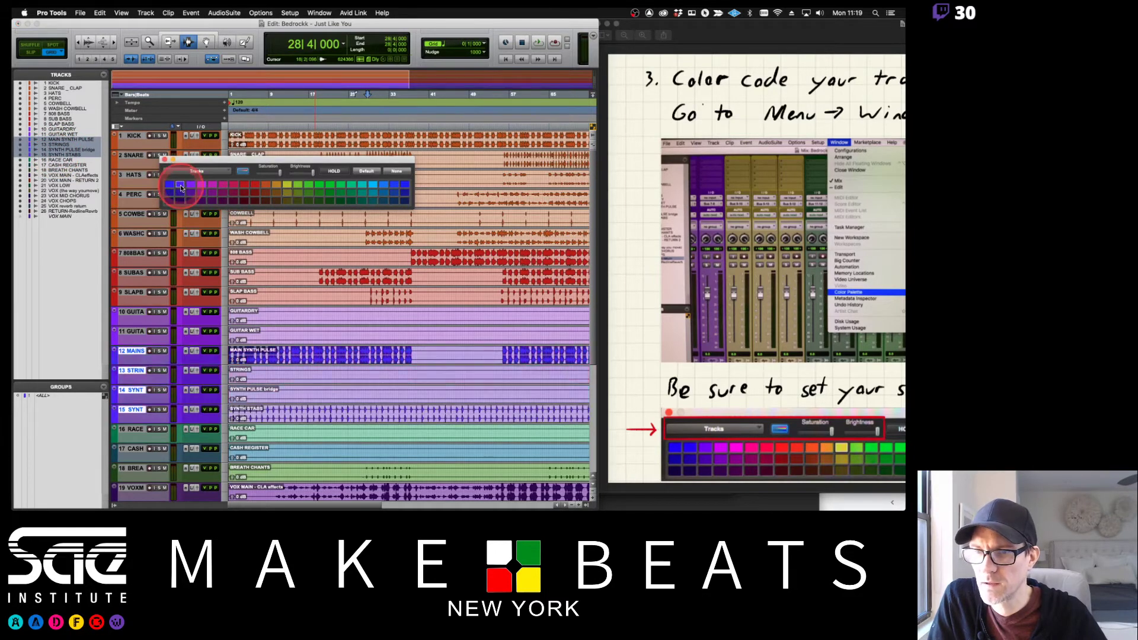
Step: Color the RACE CAR, CASH REGISTER and BREATH CHANTS tracks yellow
click(77, 157)
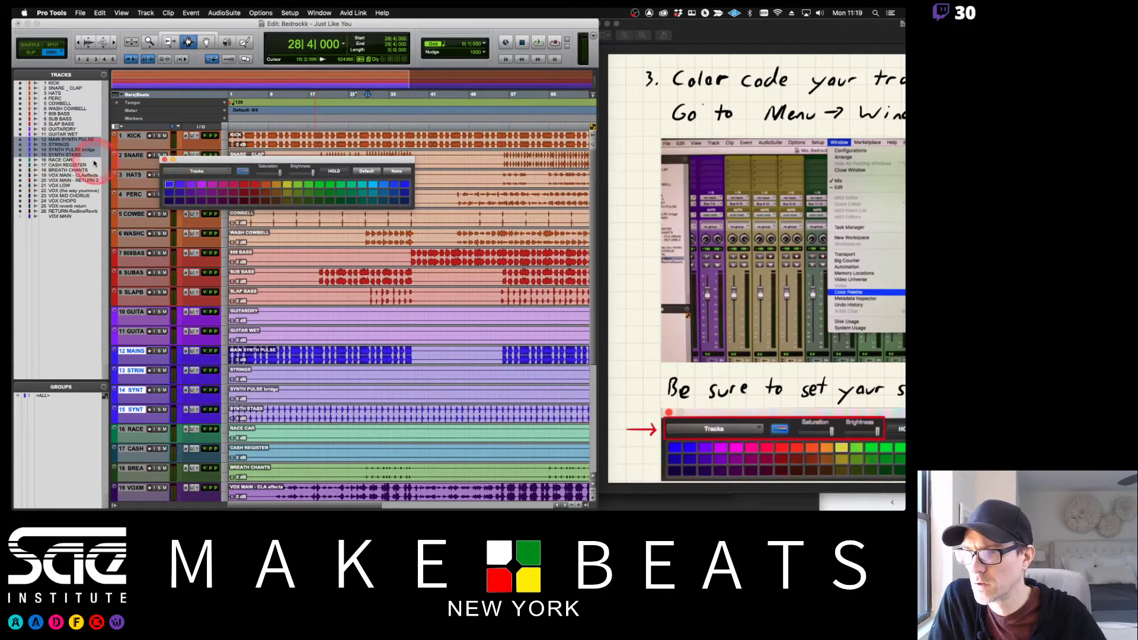
shift+click(69, 169)
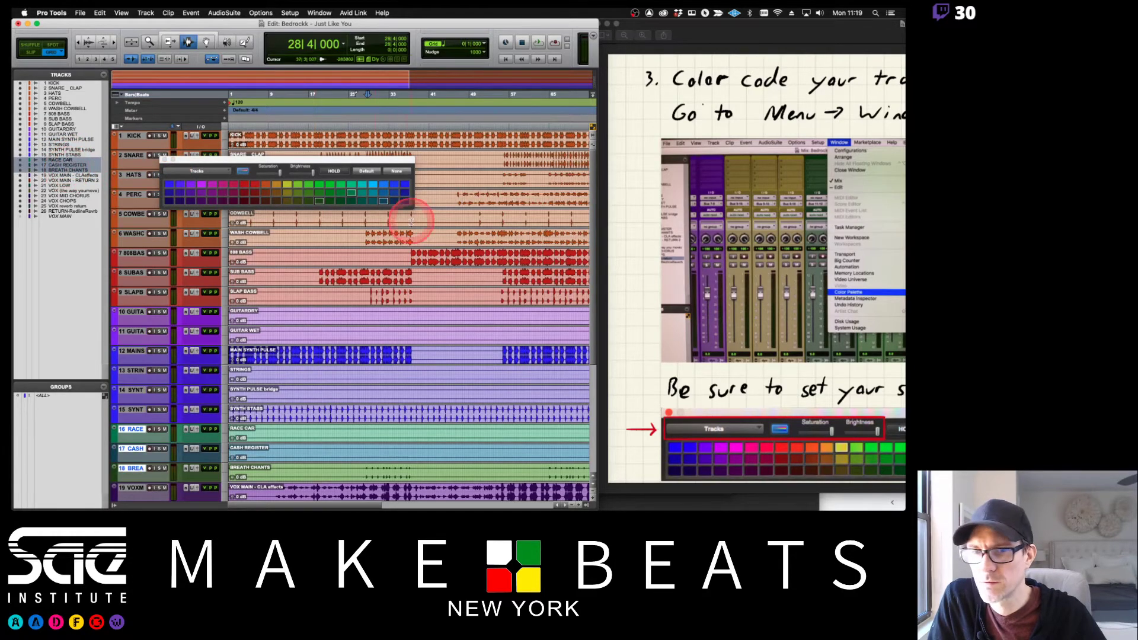
click(294, 188)
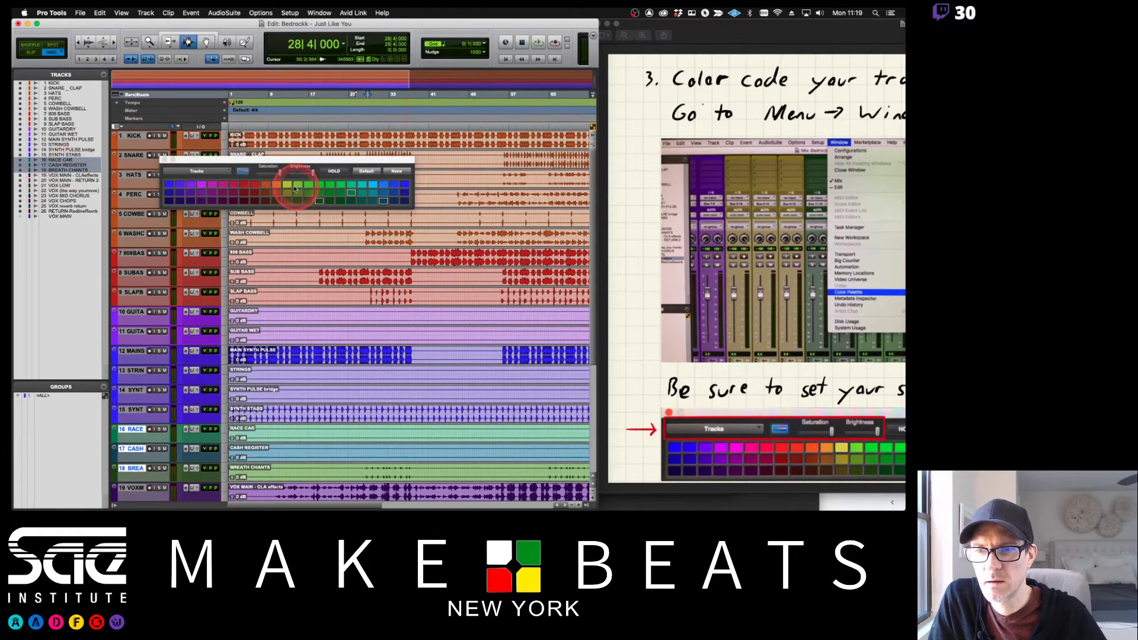
Step: Color all vocal tracks from VOX MAIN through the RETURN reverb track teal green, using the medium shade
click(62, 176)
shift+click(60, 209)
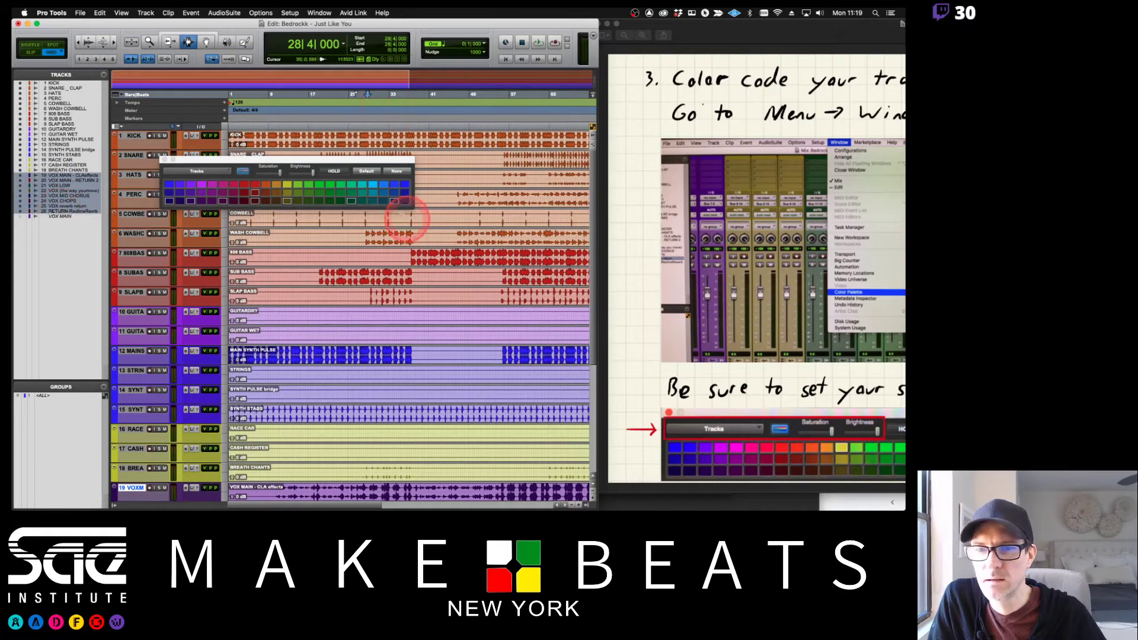
click(348, 202)
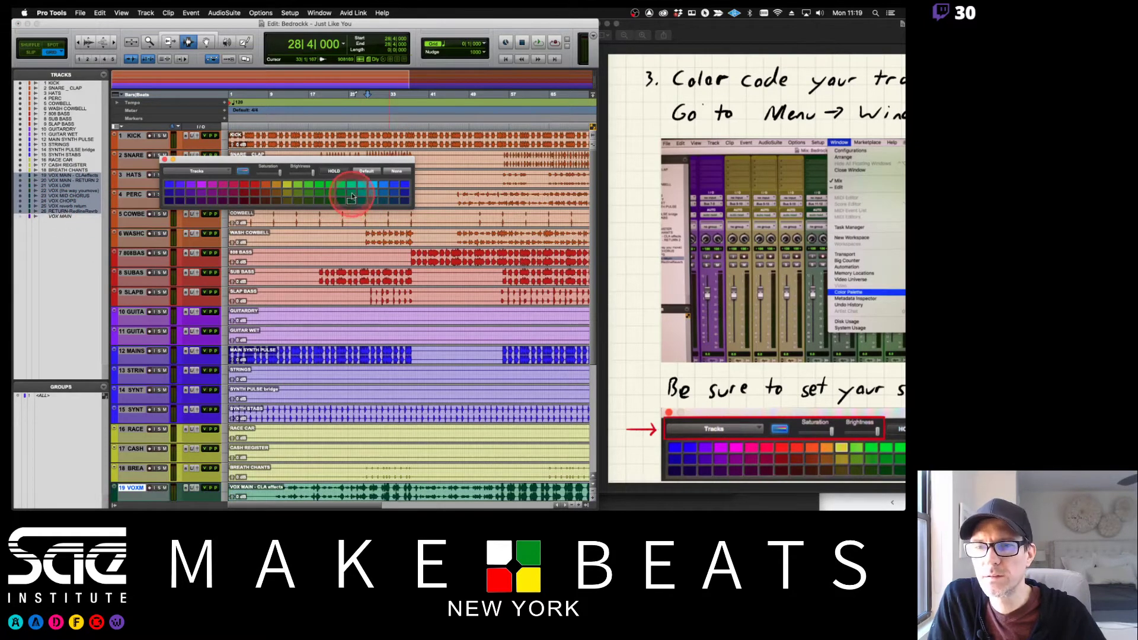
click(349, 193)
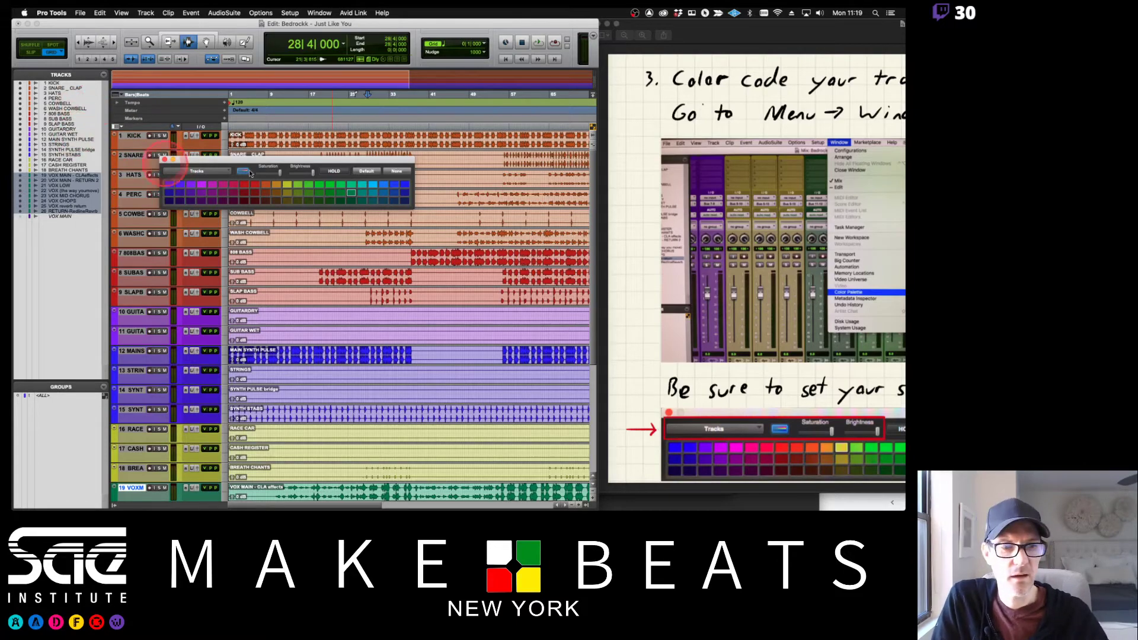
Step: Switch to the PDF in Preview and show the page assigning track outputs to buses with its track list visible
click(723, 38)
key(Page_Up)
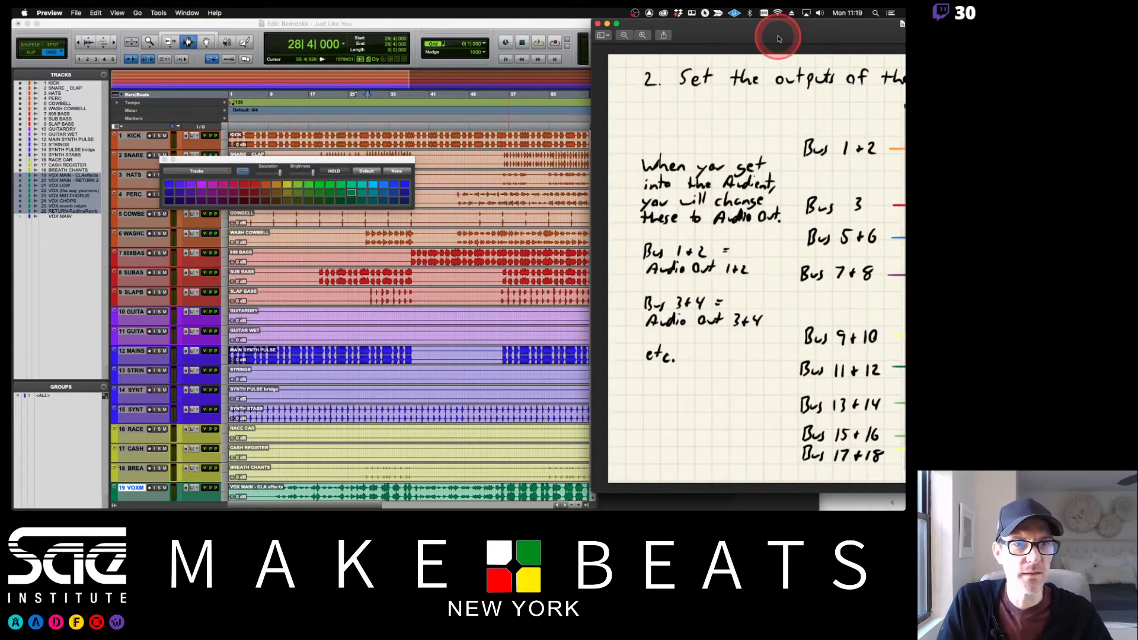
double_click(628, 23)
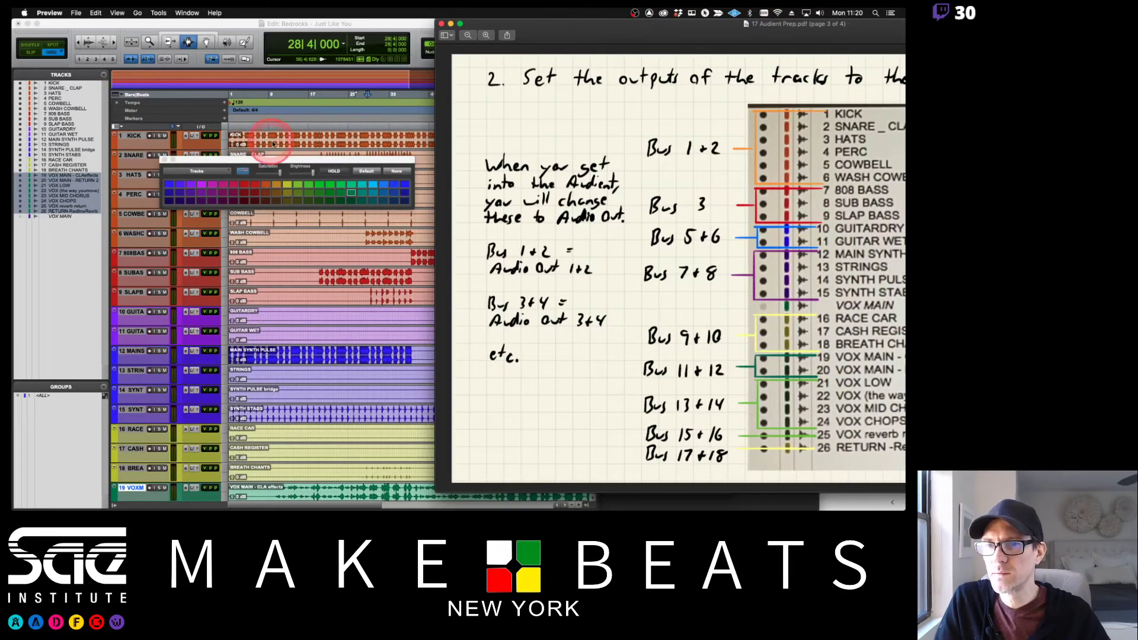
Step: Return to Pro Tools, select the KICK track, close the color palette and switch to the Mix window
click(136, 135)
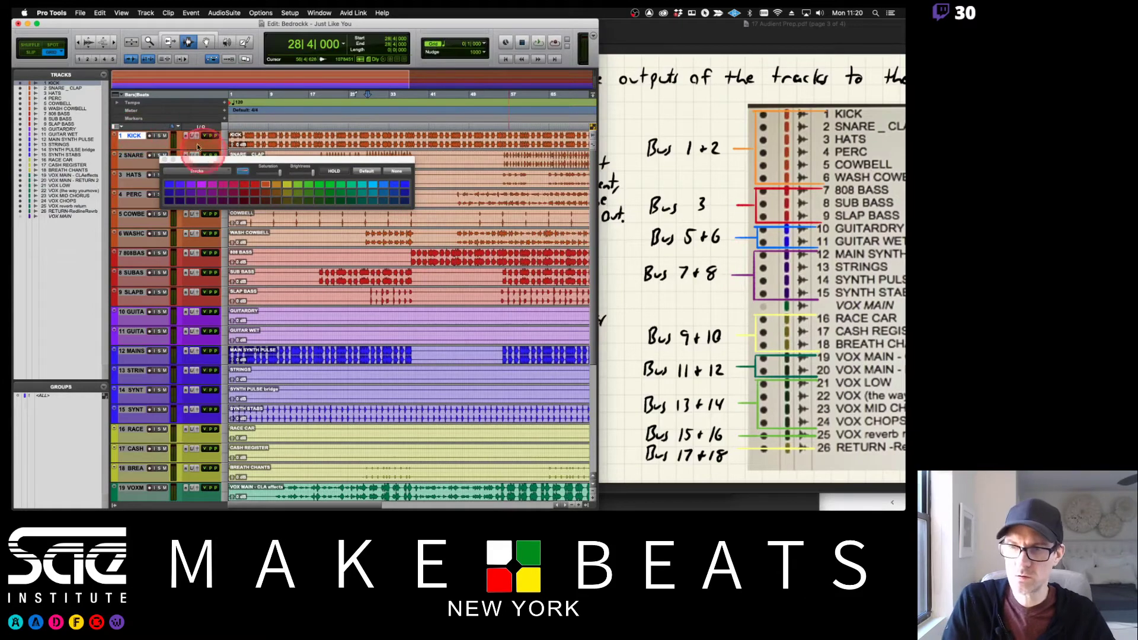
click(166, 160)
key(super+equal)
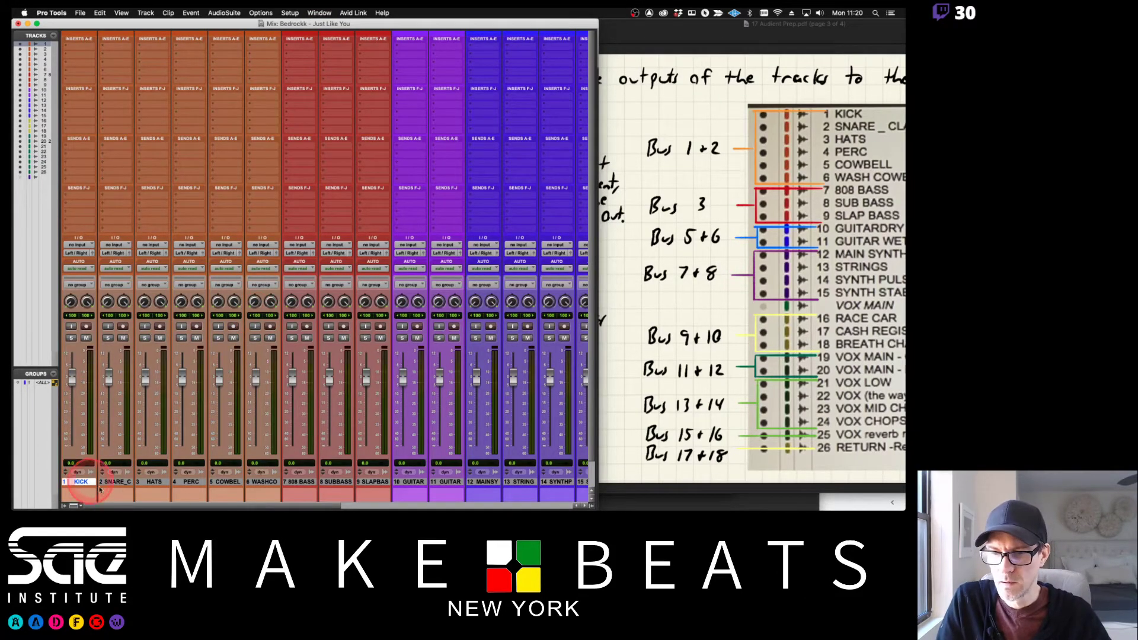
Step: Set the outputs of the six tracks from KICK through WASH COWBELL to Bus 1-2 in one operation
click(259, 489)
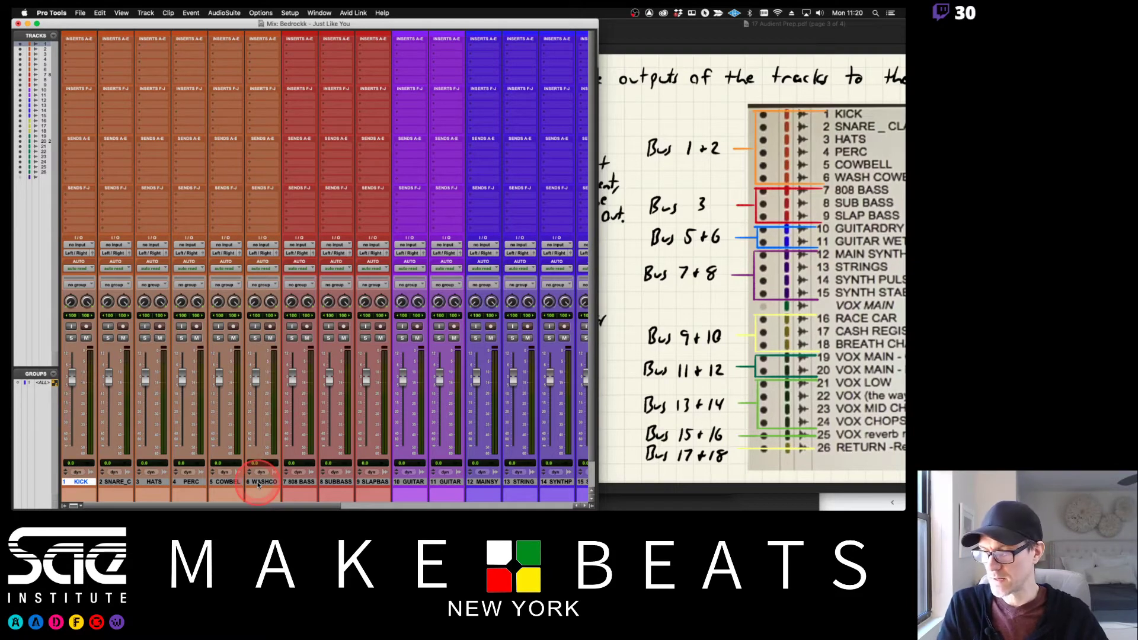
shift+click(258, 482)
click(156, 369)
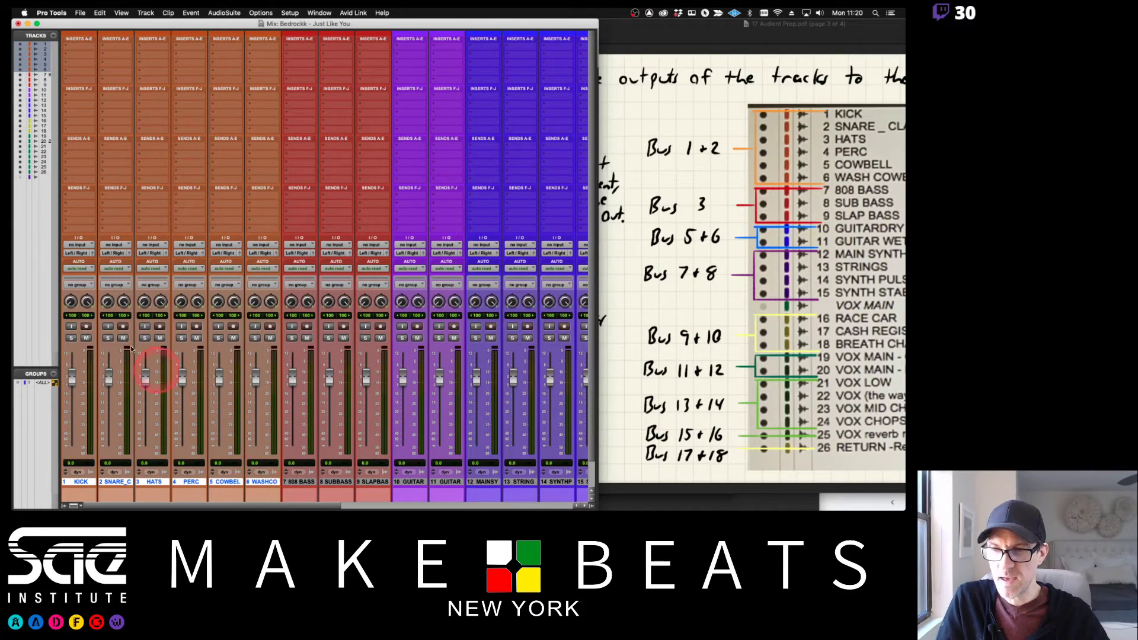
click(127, 355)
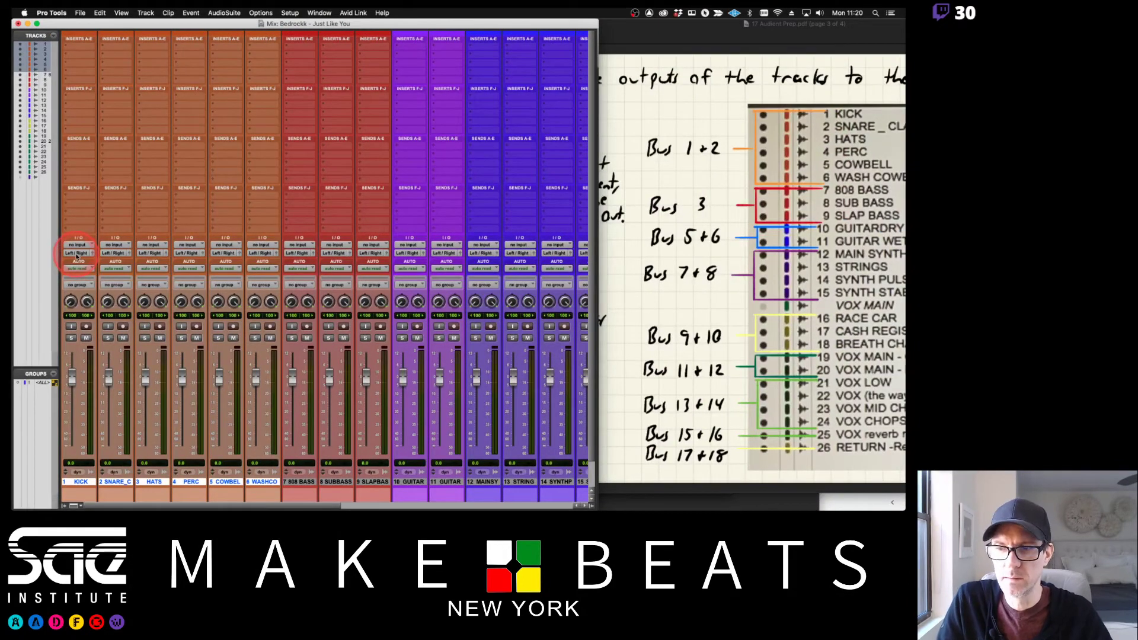
click(77, 253)
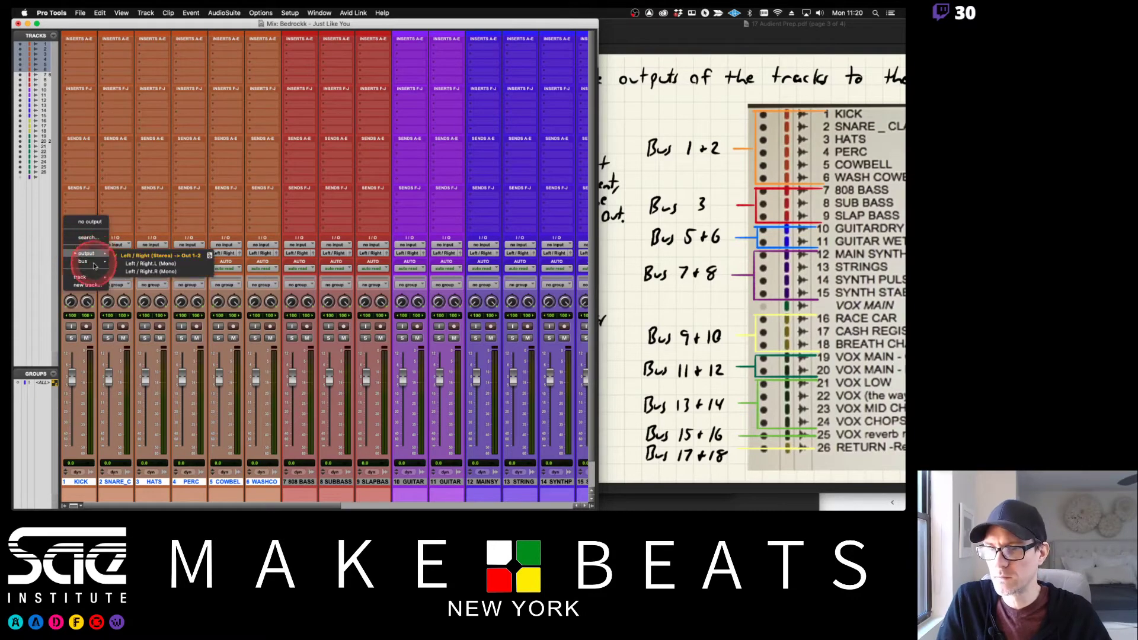
mouse_move(86, 262)
alt+shift+click(142, 225)
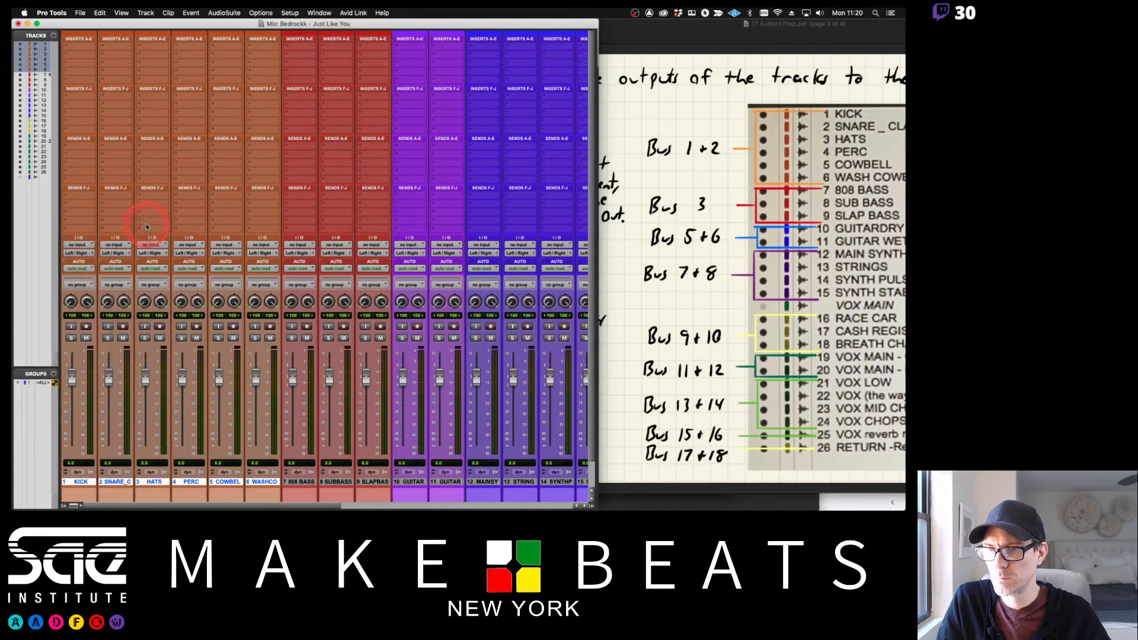
click(258, 262)
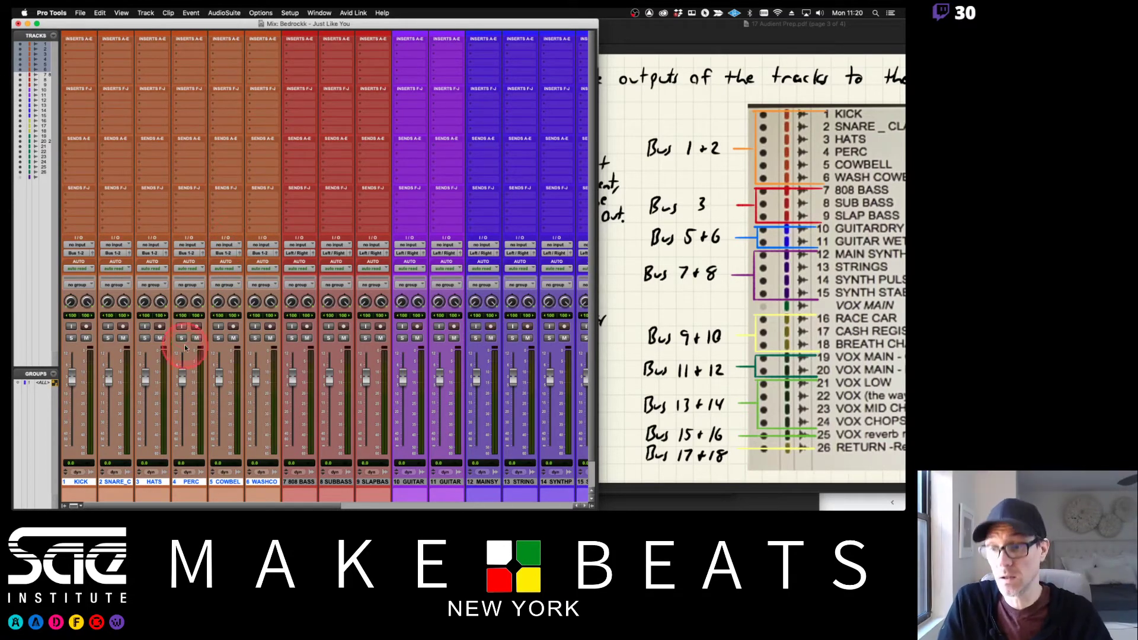
Step: Hide the Inserts F-J and Sends F-J sections in the Mix window
click(74, 505)
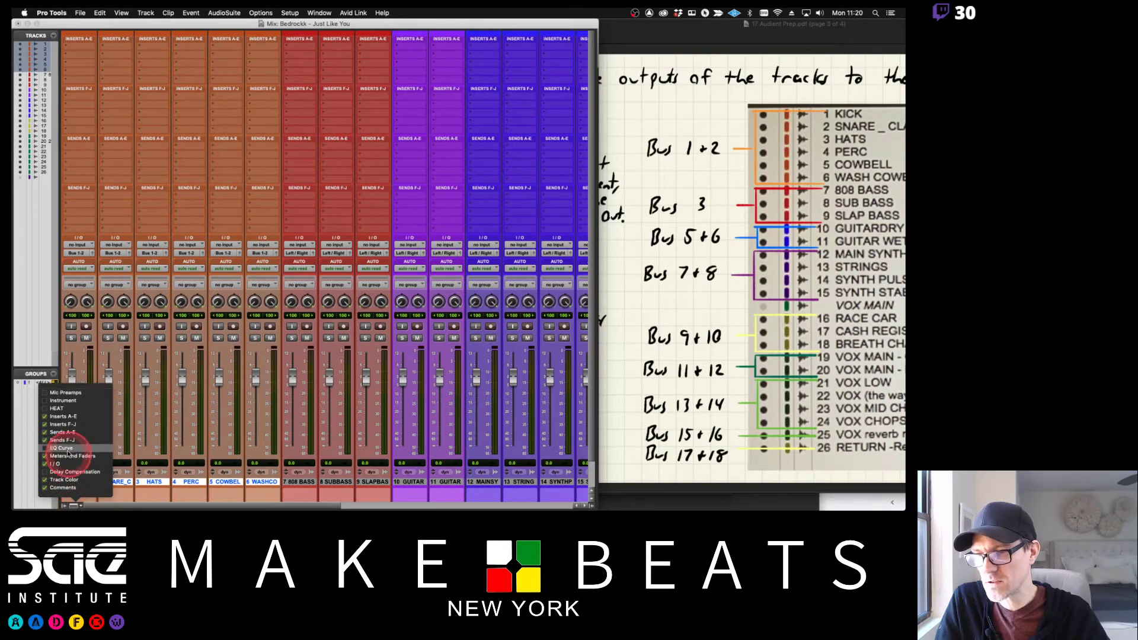
click(63, 424)
click(69, 440)
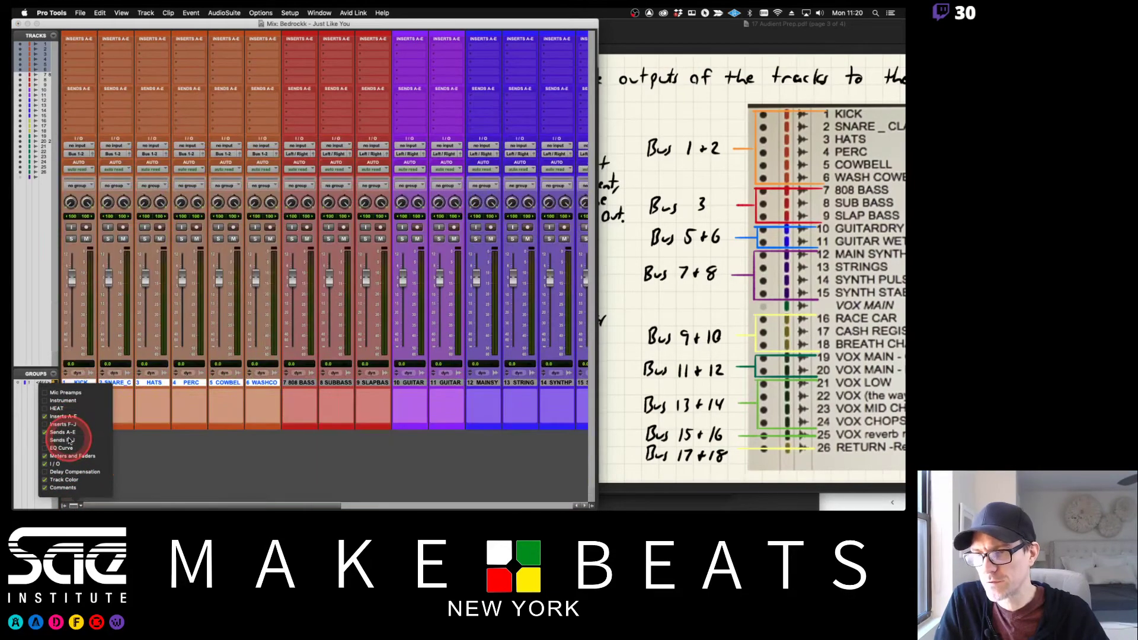
click(180, 445)
click(181, 72)
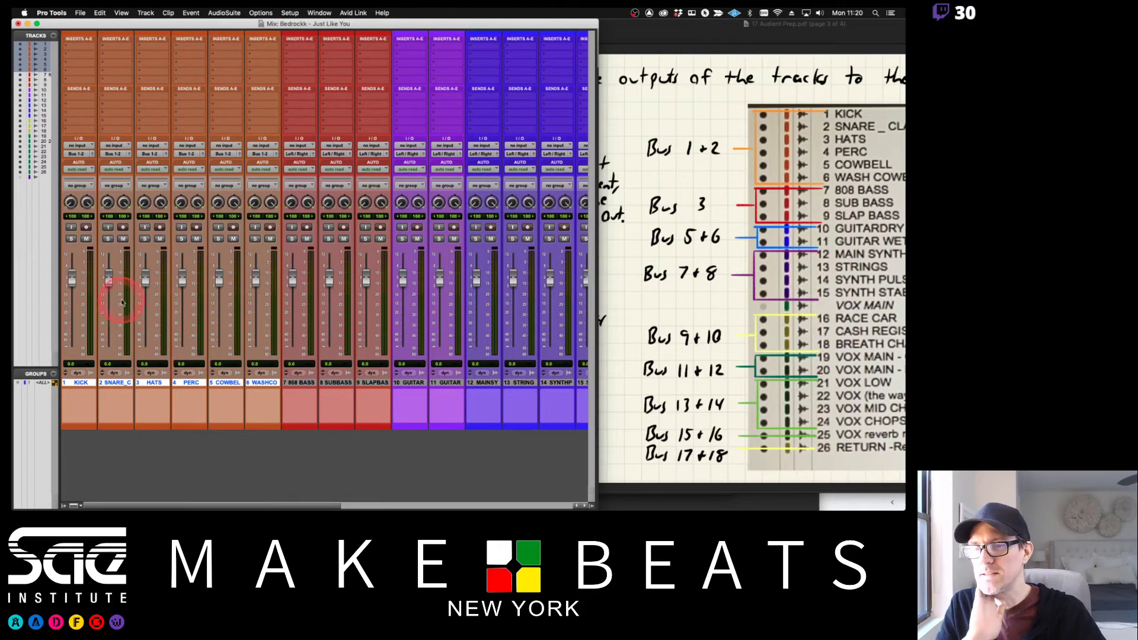
click(74, 506)
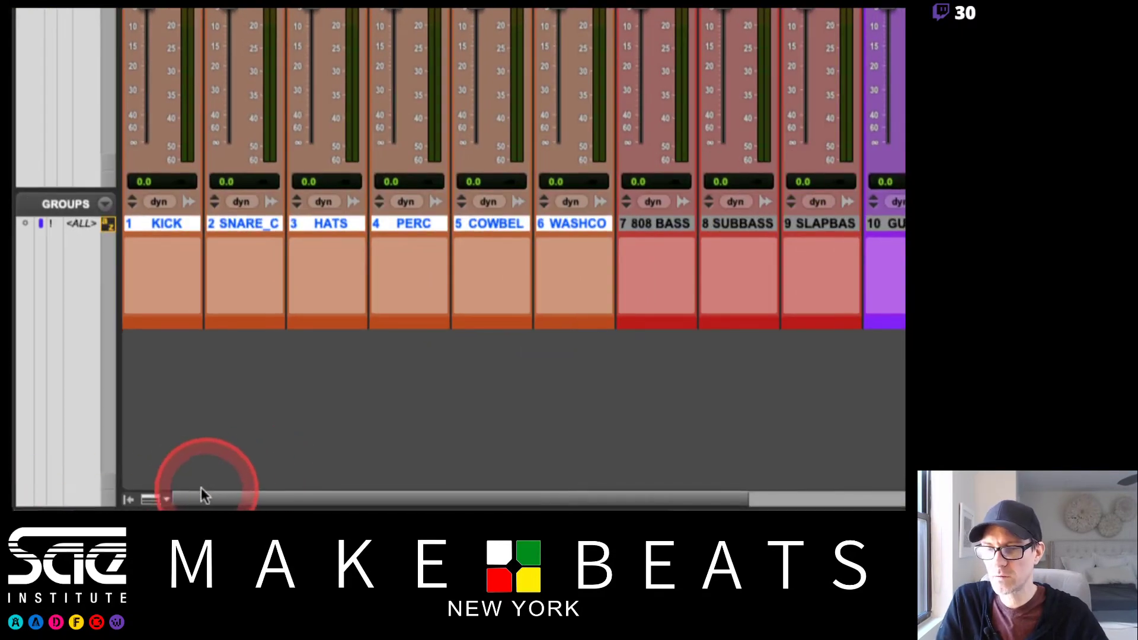
click(153, 499)
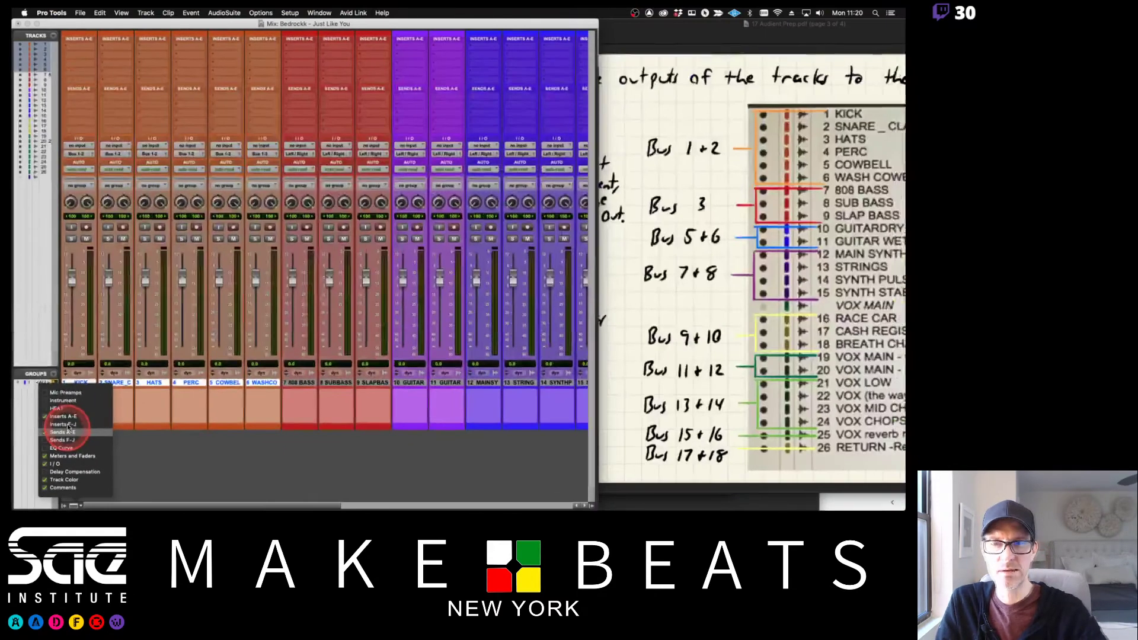
click(200, 348)
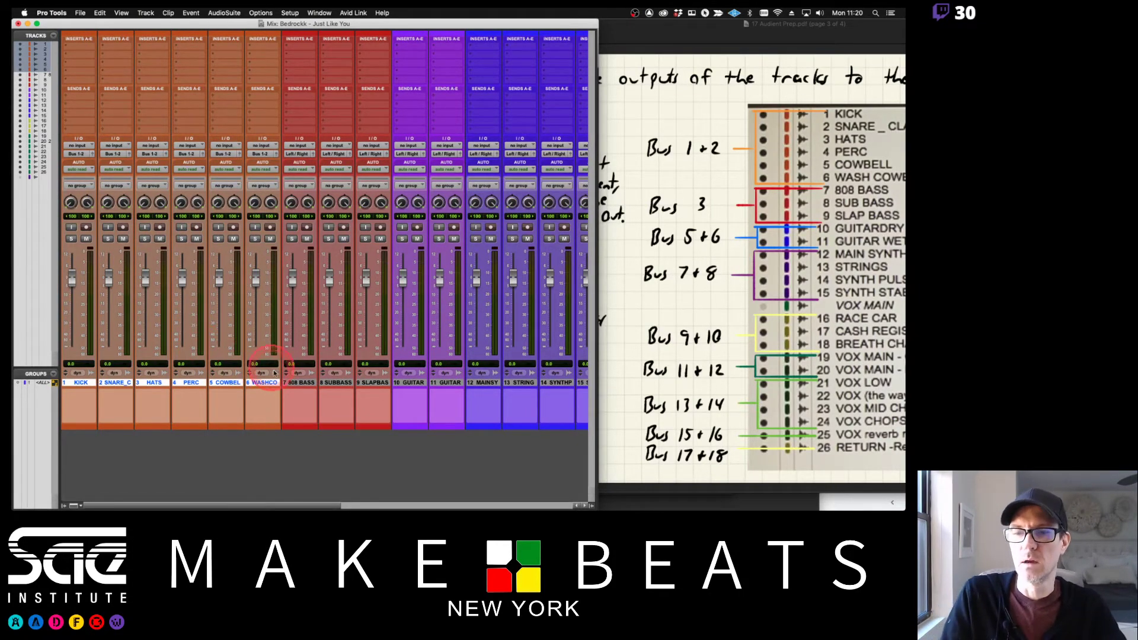
Step: Set the outputs of the 808 BASS, SUB BASS and SLAP BASS tracks together to the mono Bus 3
click(299, 382)
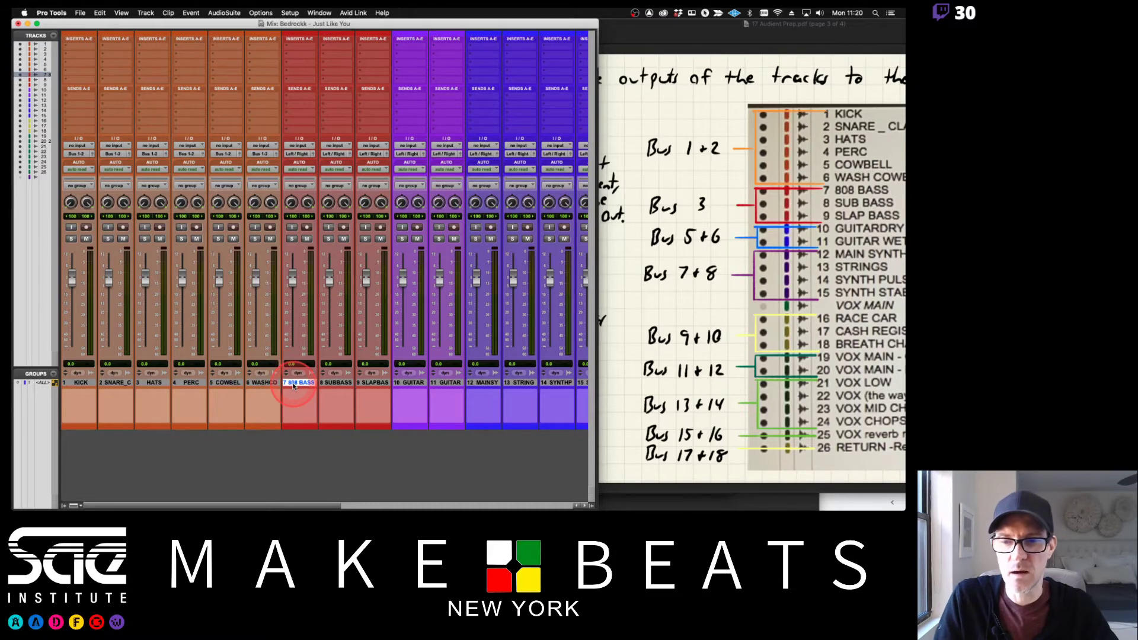
shift+click(374, 384)
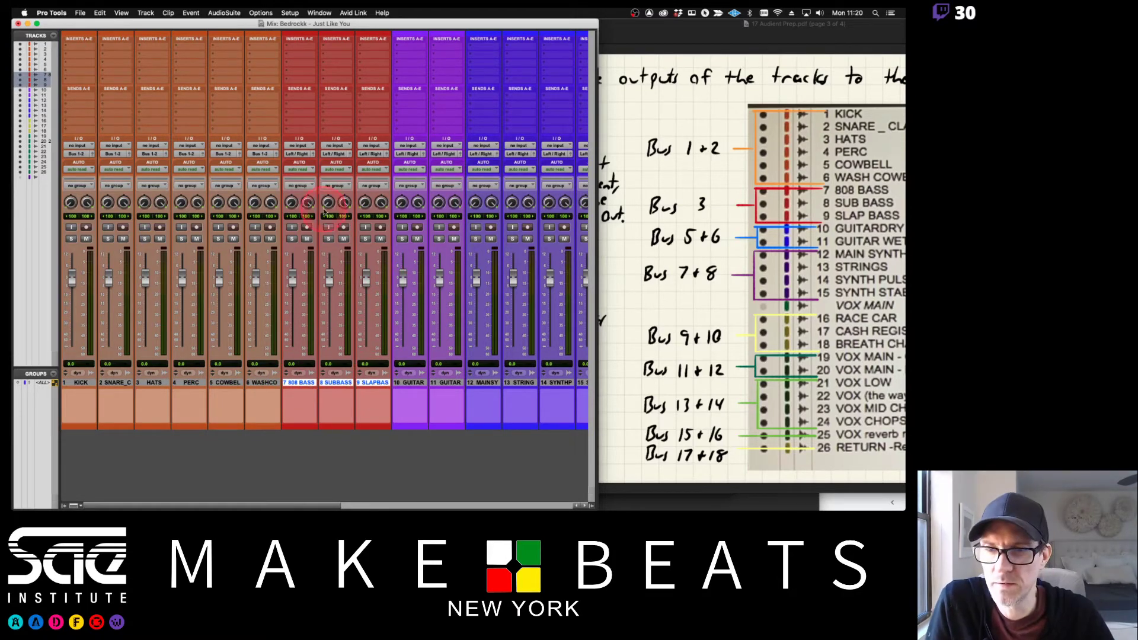
click(301, 155)
drag(304, 158, 362, 196)
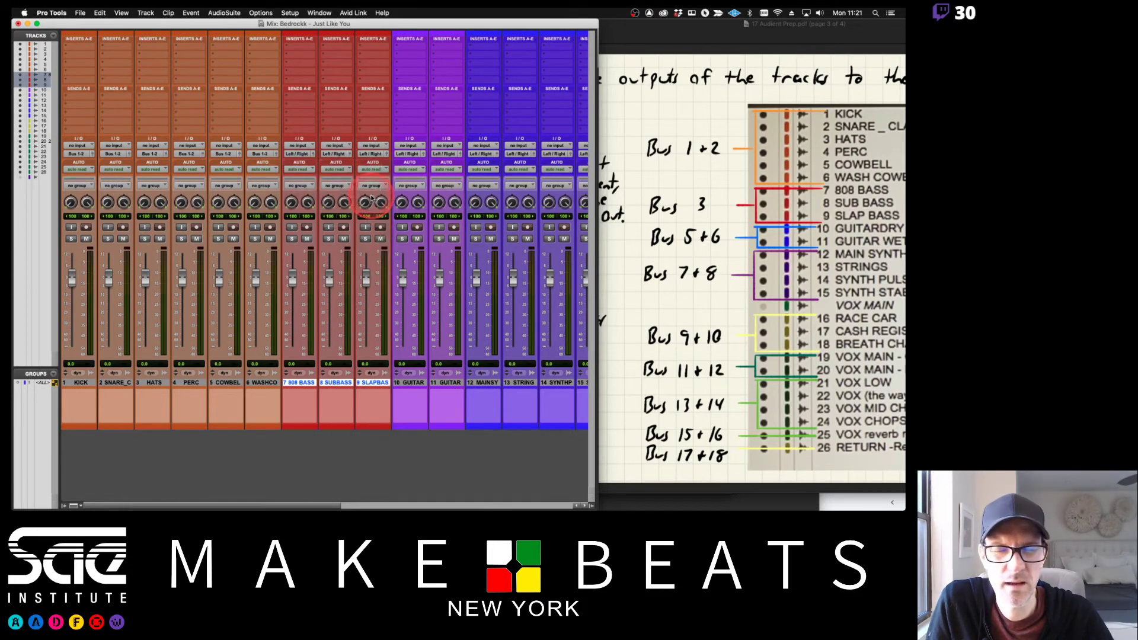
Step: Set the outputs of the GUITARDRY and GUITAR WET tracks together to Bus 5-6
click(413, 384)
shift+click(451, 384)
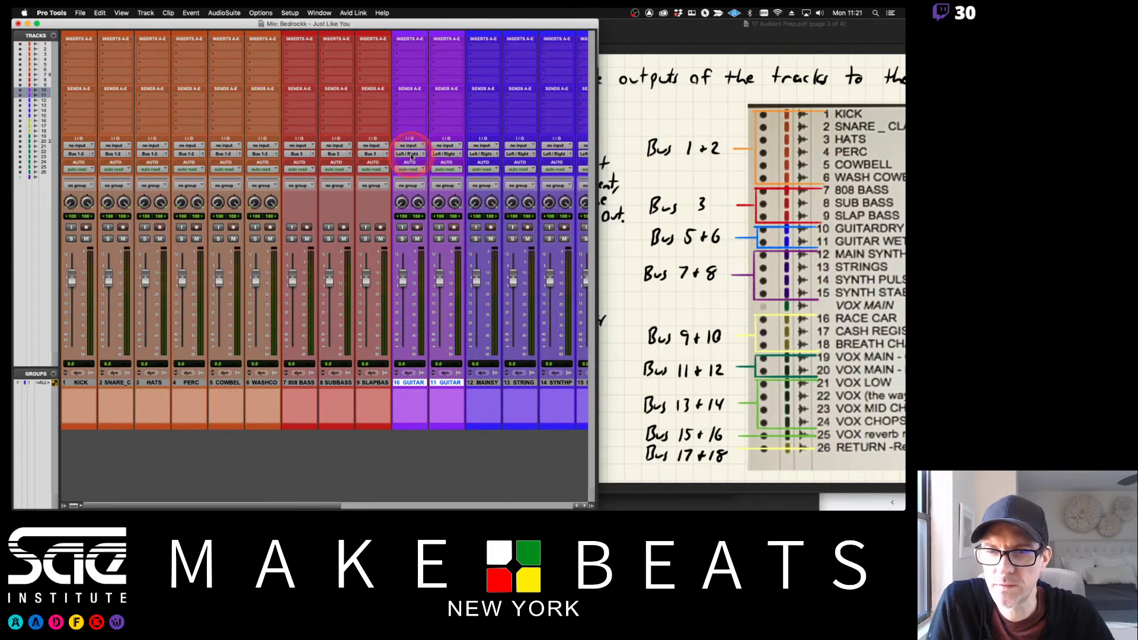
drag(411, 154, 459, 212)
Step: Set the outputs of the four tracks from MAIN SYNTH PULSE through SYNTH STABS to Bus 7-8
scroll(464, 327, right, 5)
click(349, 383)
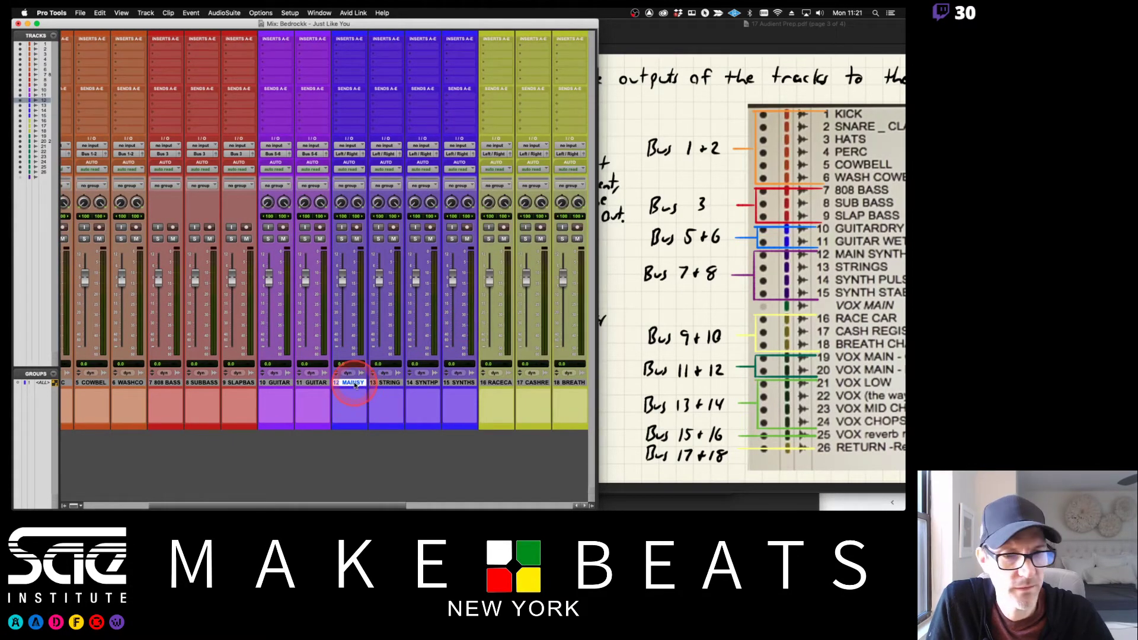
shift+click(460, 382)
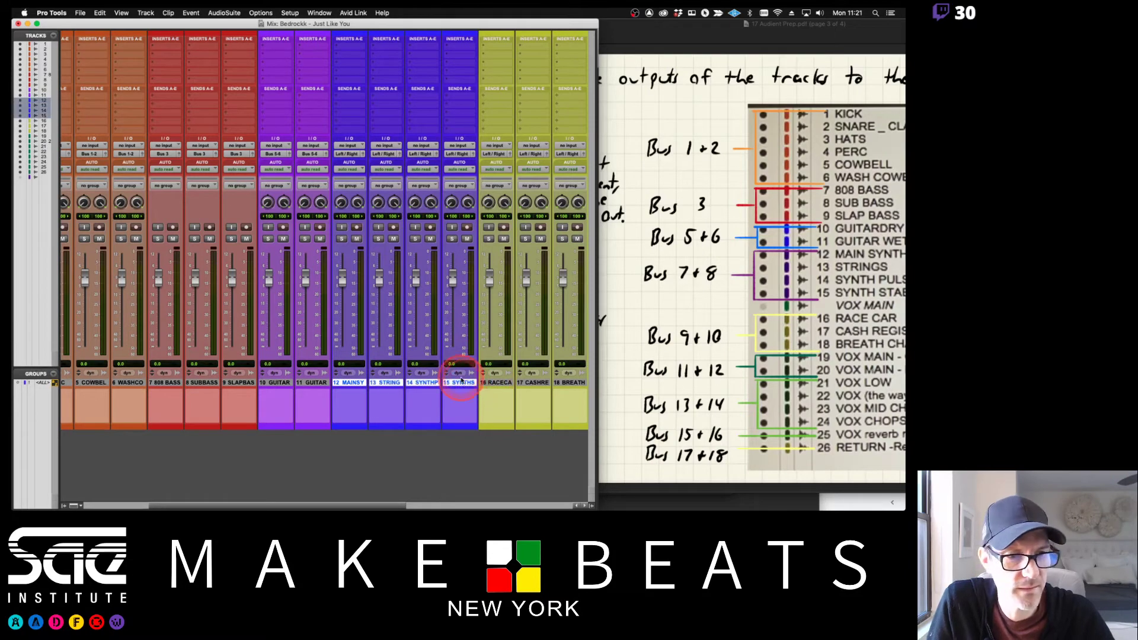
drag(348, 161, 421, 236)
Step: Set the outputs of the three yellow tracks from RACE CAR through BREATH together to Bus 9-10
scroll(521, 246, right, 5)
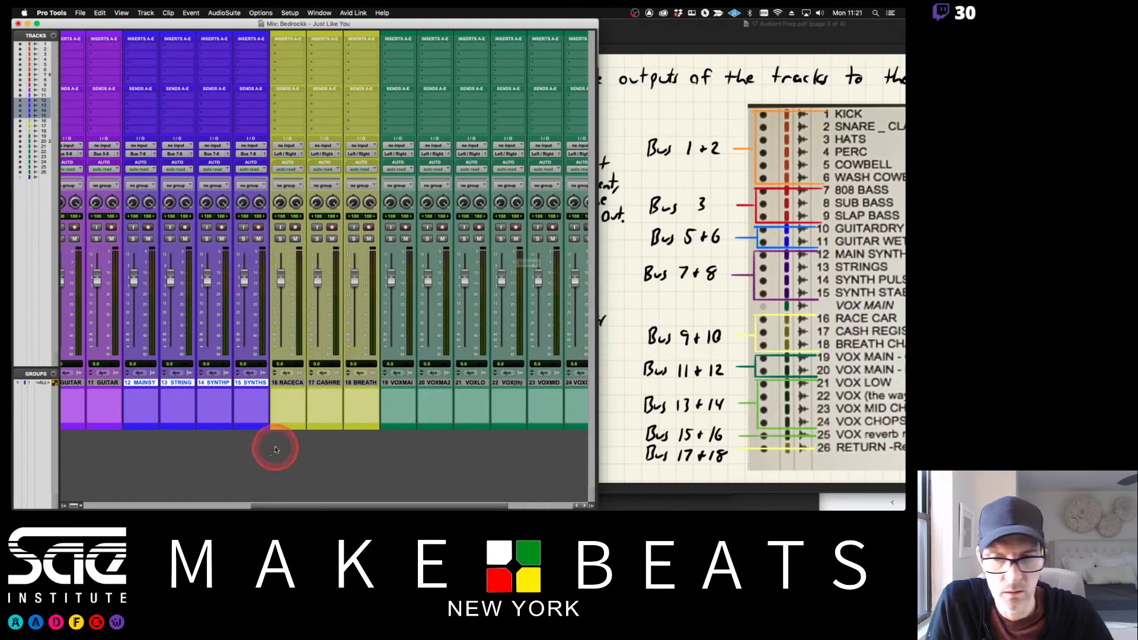
click(290, 382)
shift+click(359, 382)
click(291, 155)
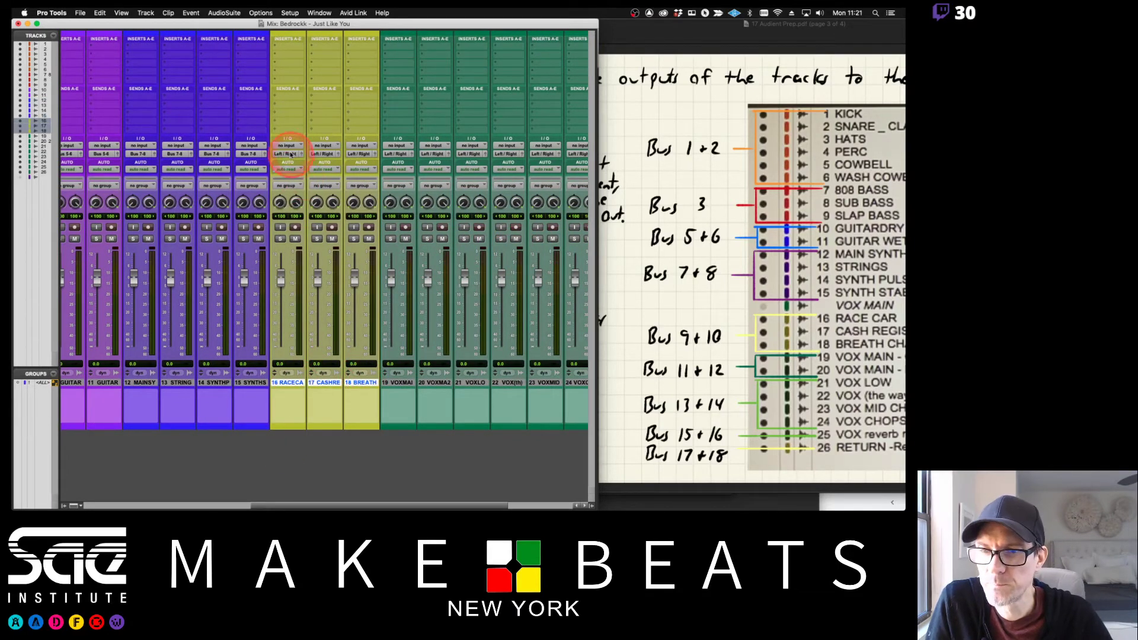
drag(288, 155, 343, 259)
Step: Set the outputs of the two VOX MAIN tracks, 19 and 20, together to the stereo Bus 11-12
scroll(397, 278, right, 5)
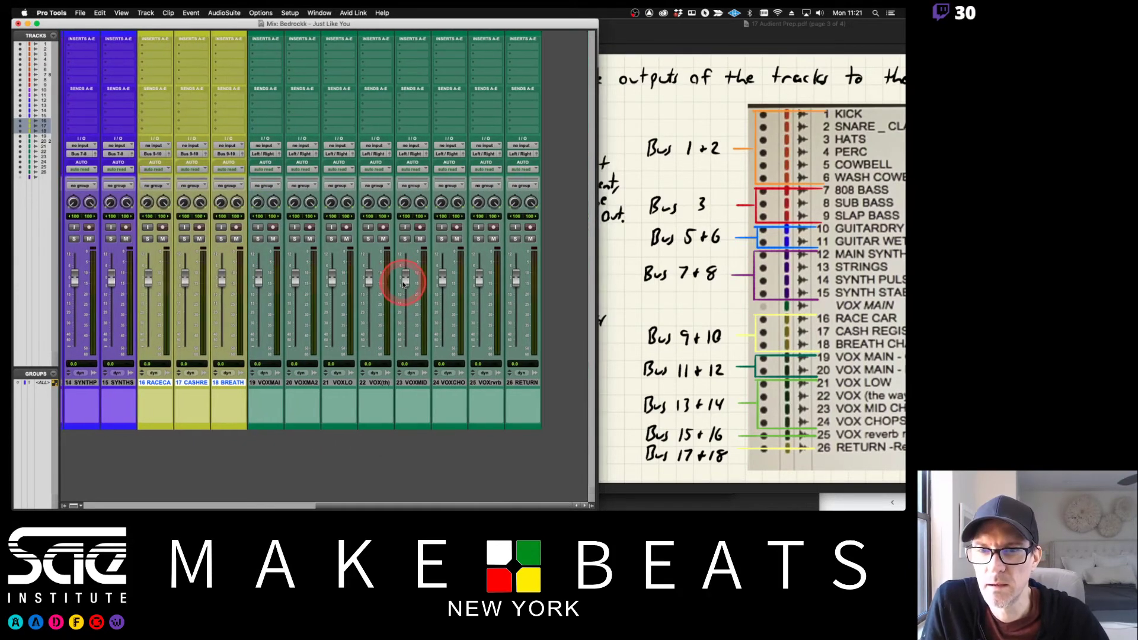
click(268, 382)
shift+click(301, 382)
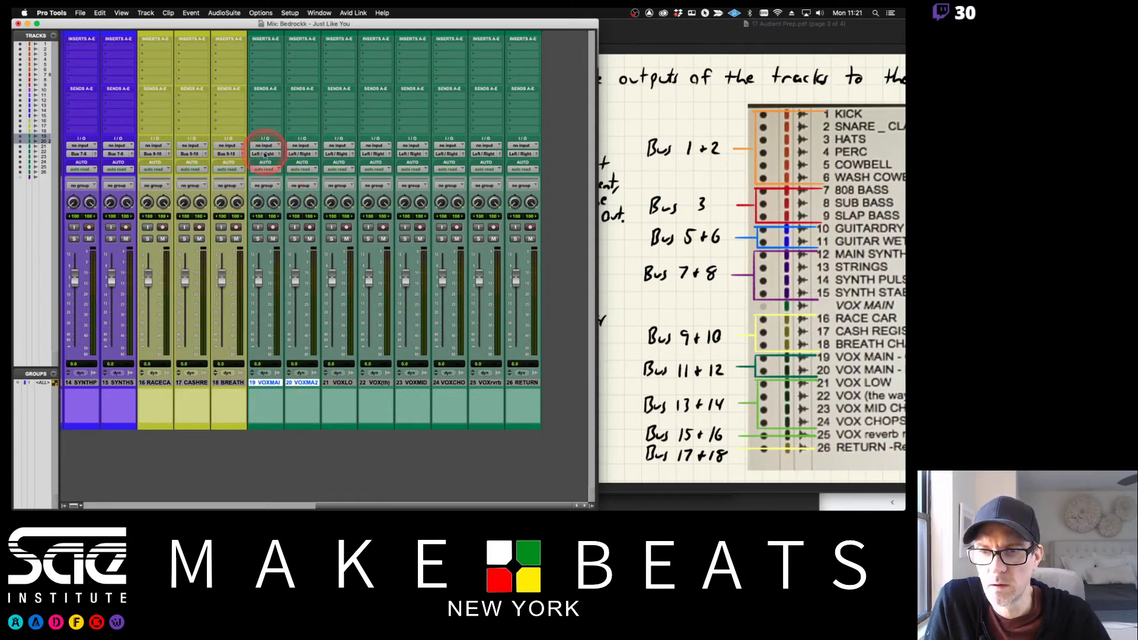
click(264, 154)
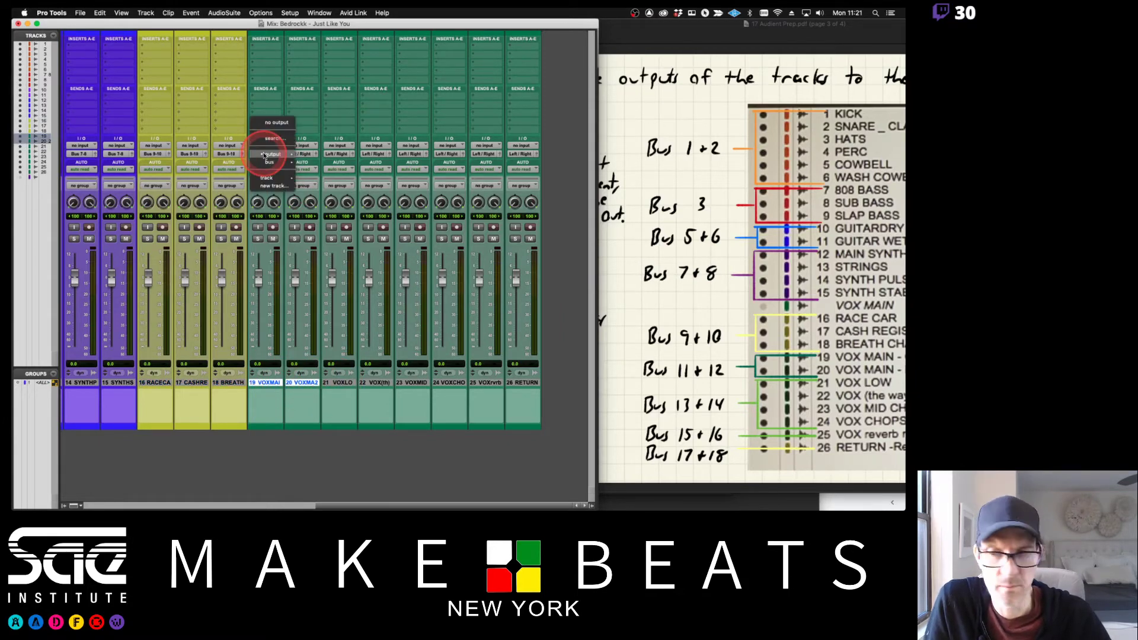
mouse_move(294, 164)
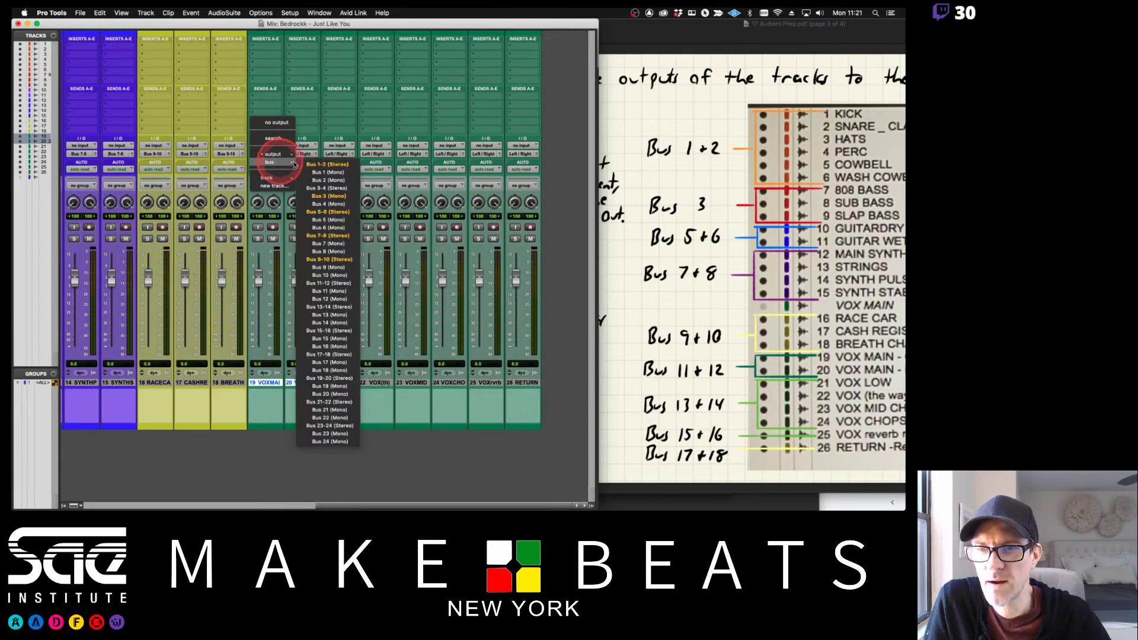
click(328, 283)
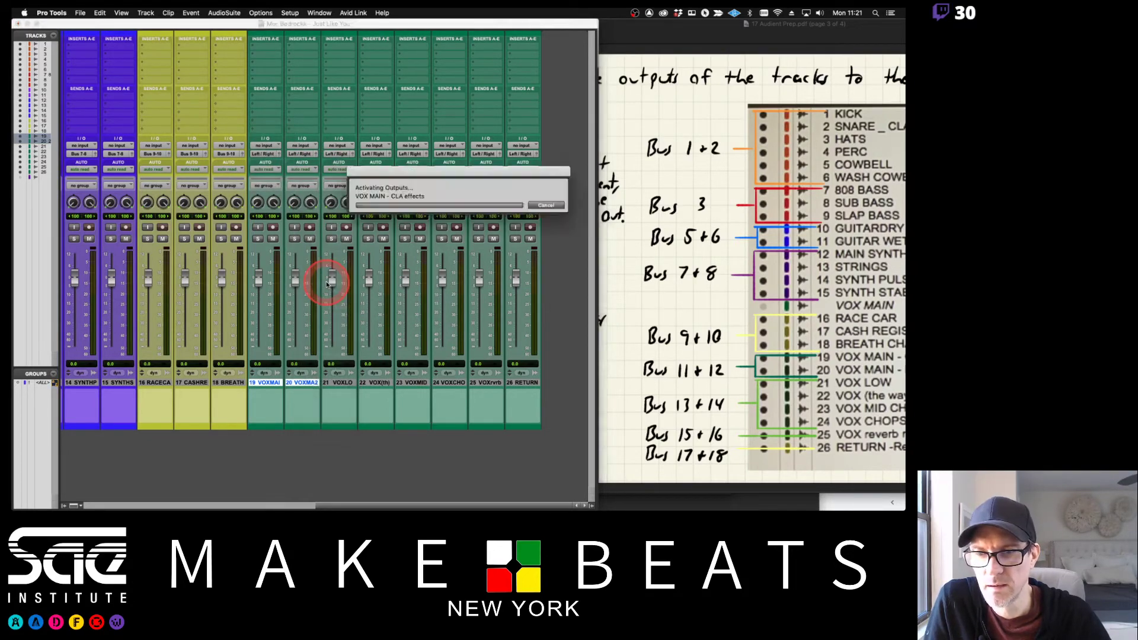
Step: Set the outputs of the four vocal tracks from VOX LOW through VOX CHOPS together to Bus 13-14
click(336, 382)
drag(336, 384, 433, 389)
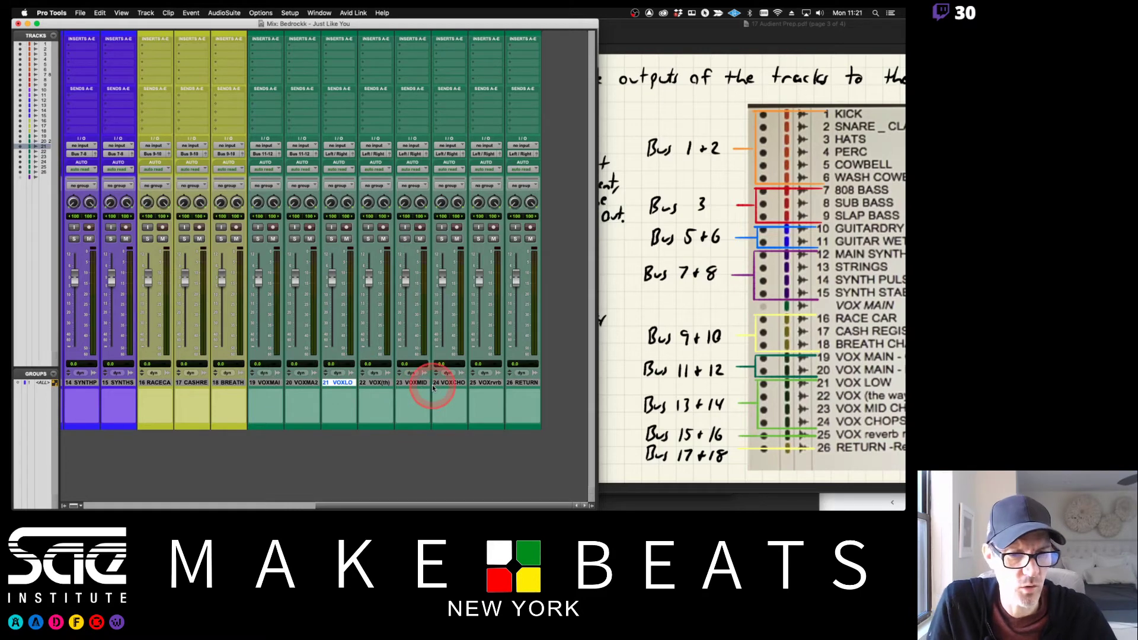
shift+click(434, 383)
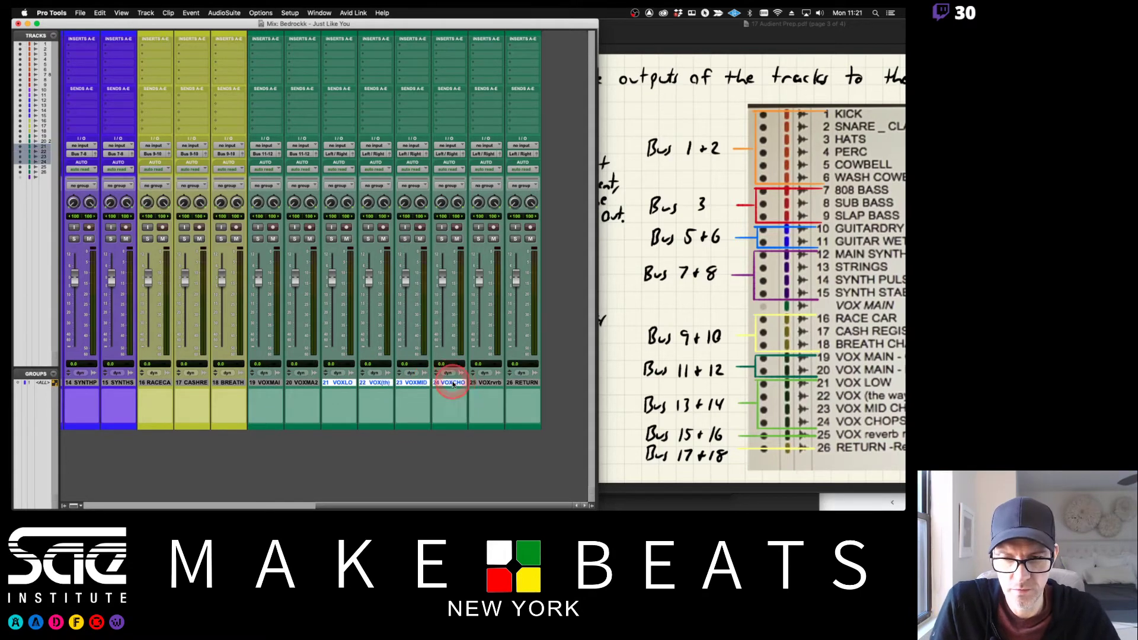
click(335, 153)
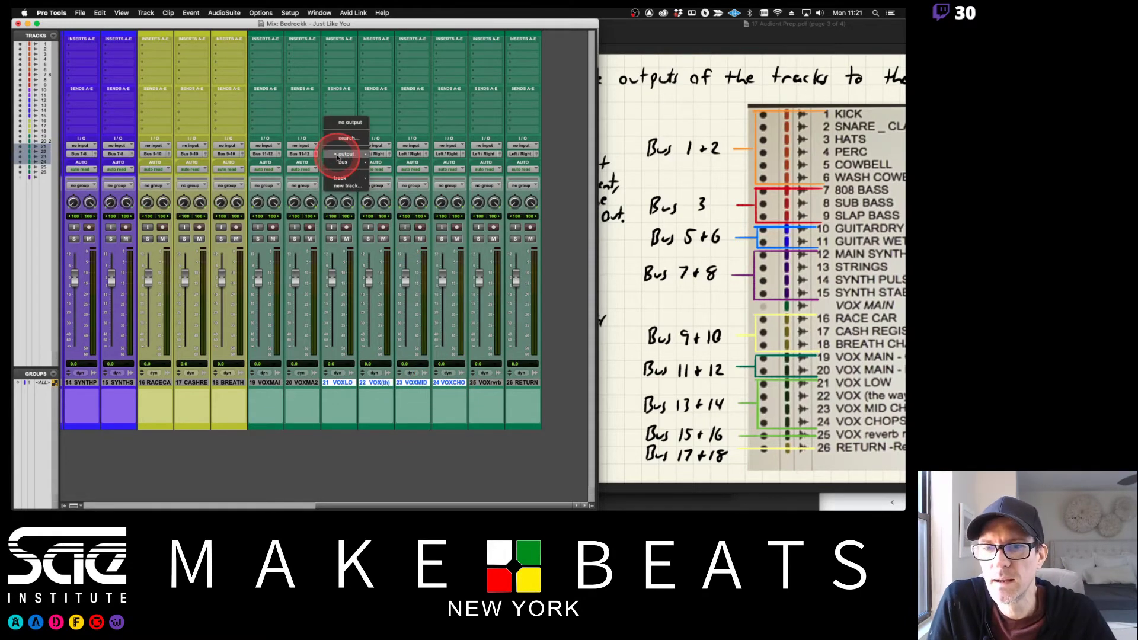
mouse_move(346, 162)
click(403, 306)
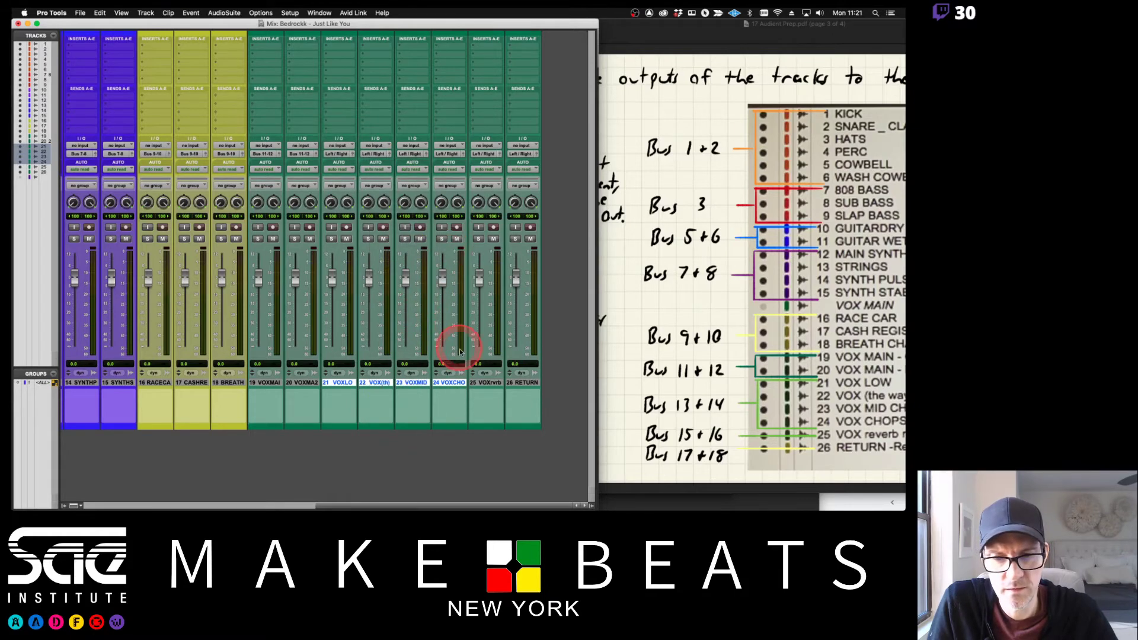
Step: Set the output of the VOX reverb track, number 25, to the stereo Bus 15-16
click(480, 383)
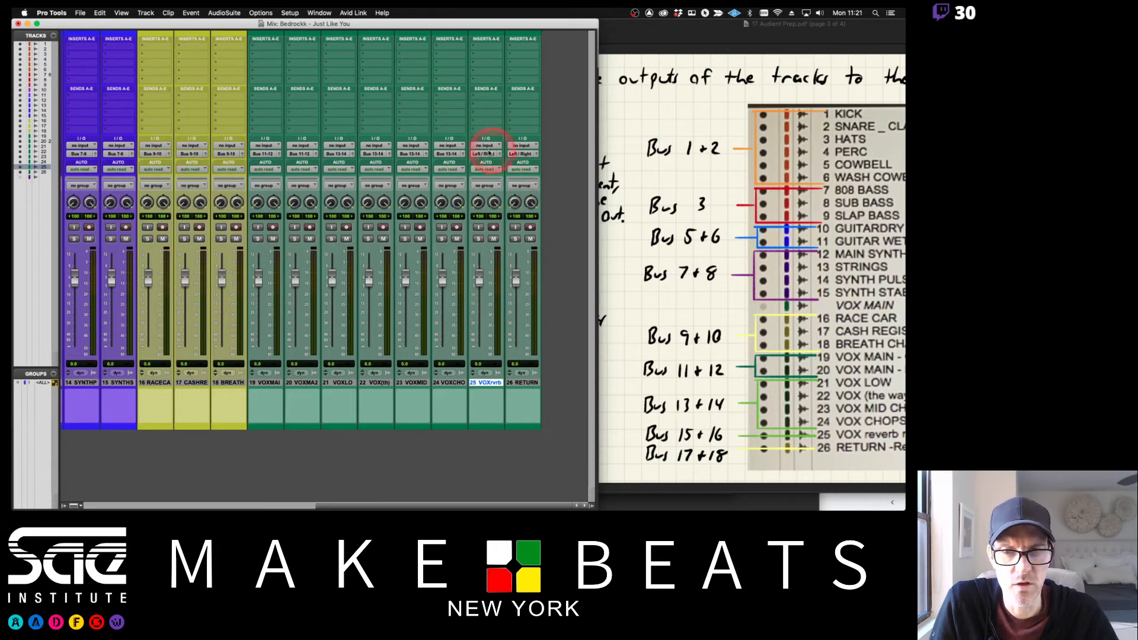
click(486, 153)
mouse_move(491, 163)
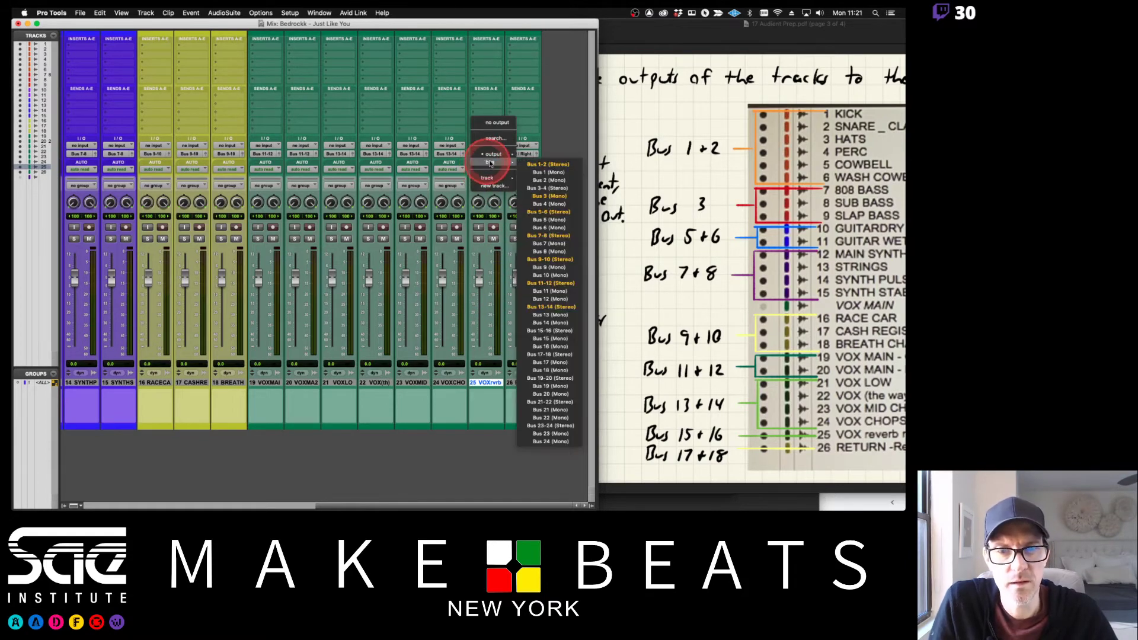
click(542, 330)
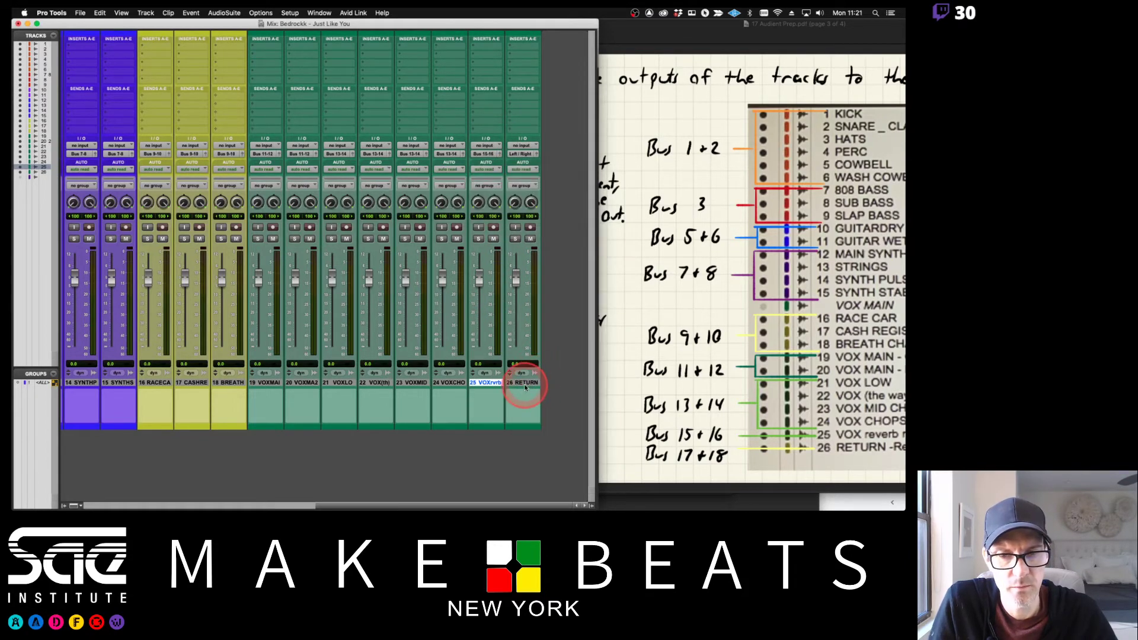
Step: Set the output of the RETURN track, number 26, to the stereo Bus 17-18
click(525, 383)
click(521, 154)
mouse_move(528, 164)
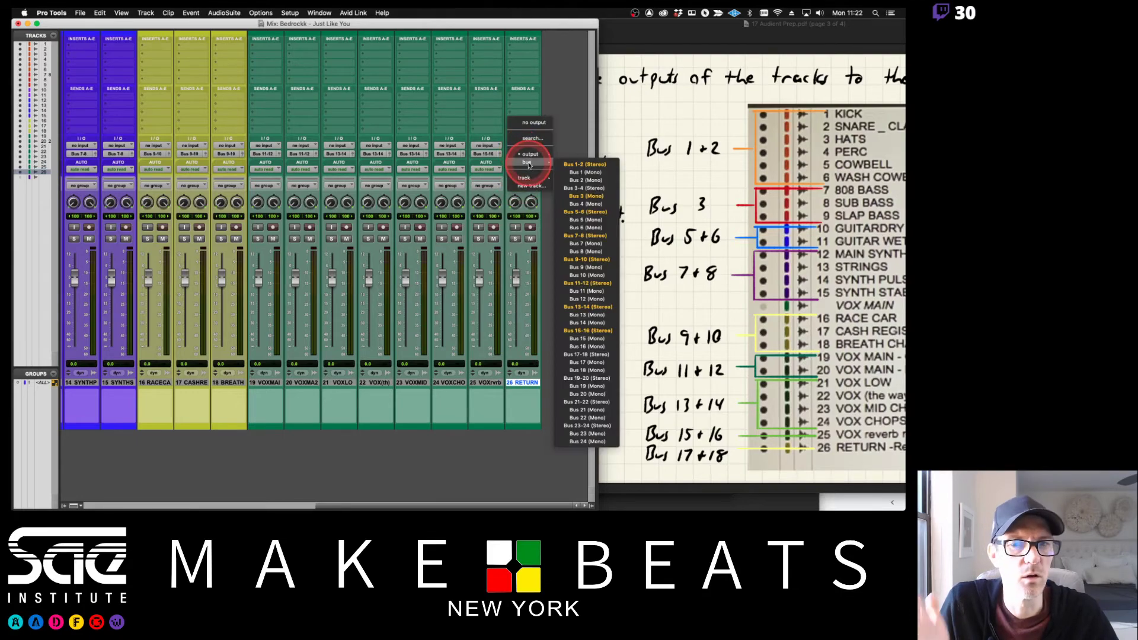
click(586, 354)
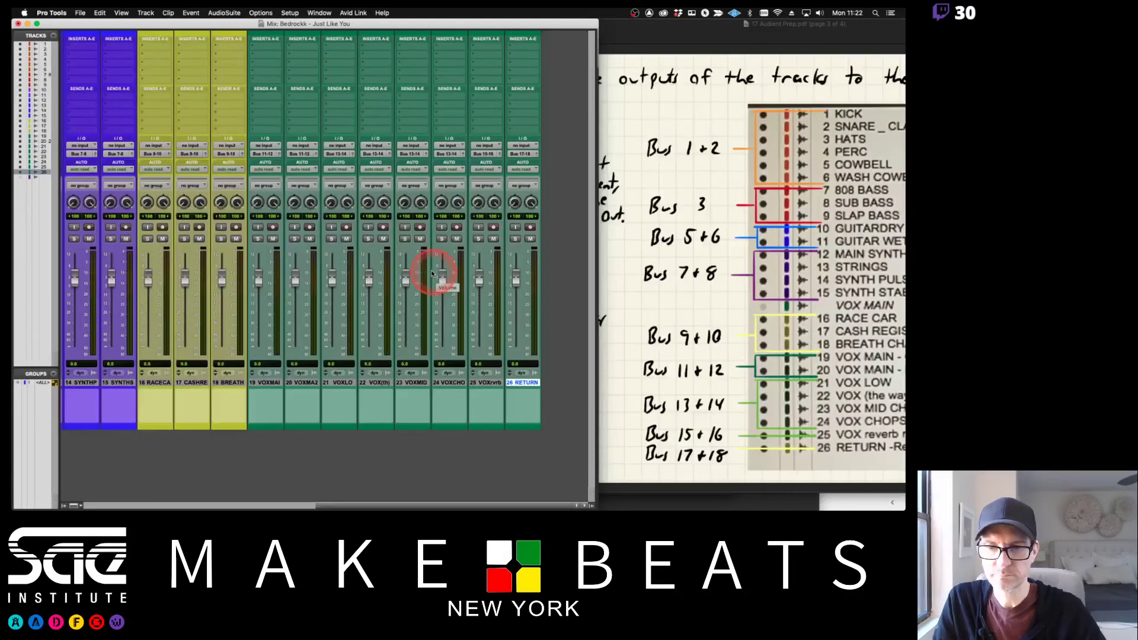
Step: Check the output bus assignments of all tracks from KICK through RETURN against the list in the PDF
scroll(433, 271, left, 10)
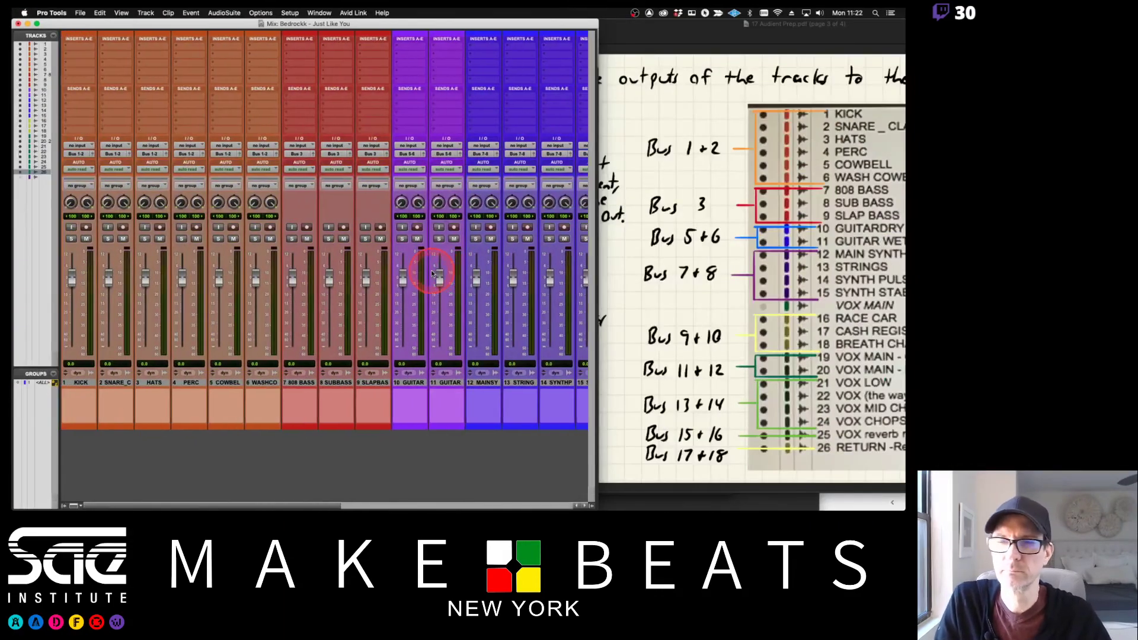
scroll(433, 273, right, 10)
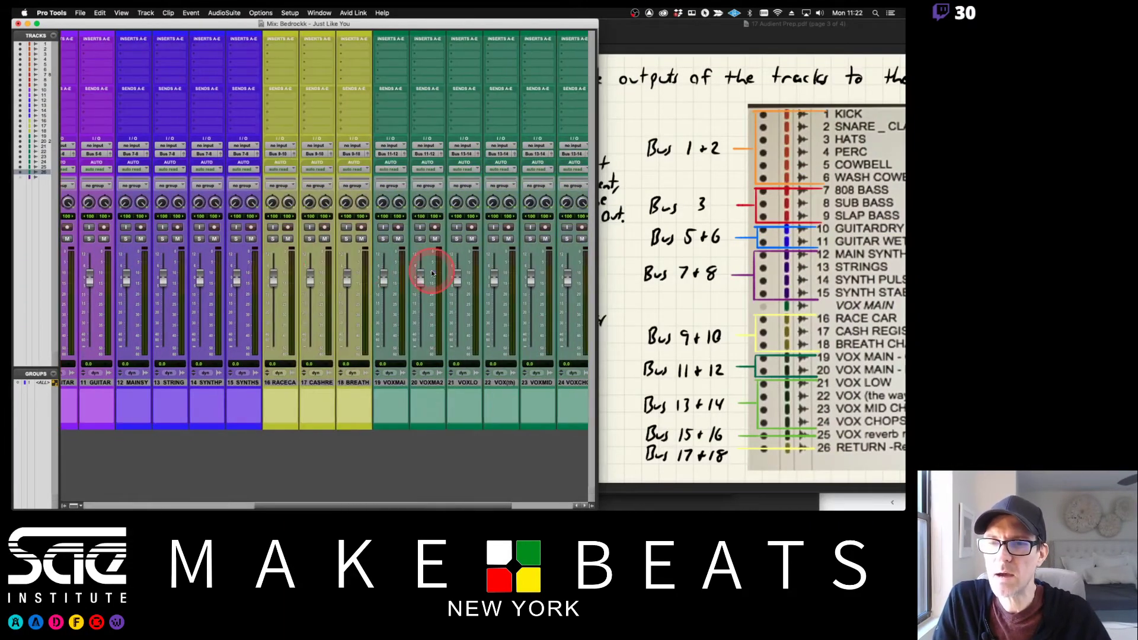
scroll(433, 273, left, 10)
scroll(432, 274, right, 10)
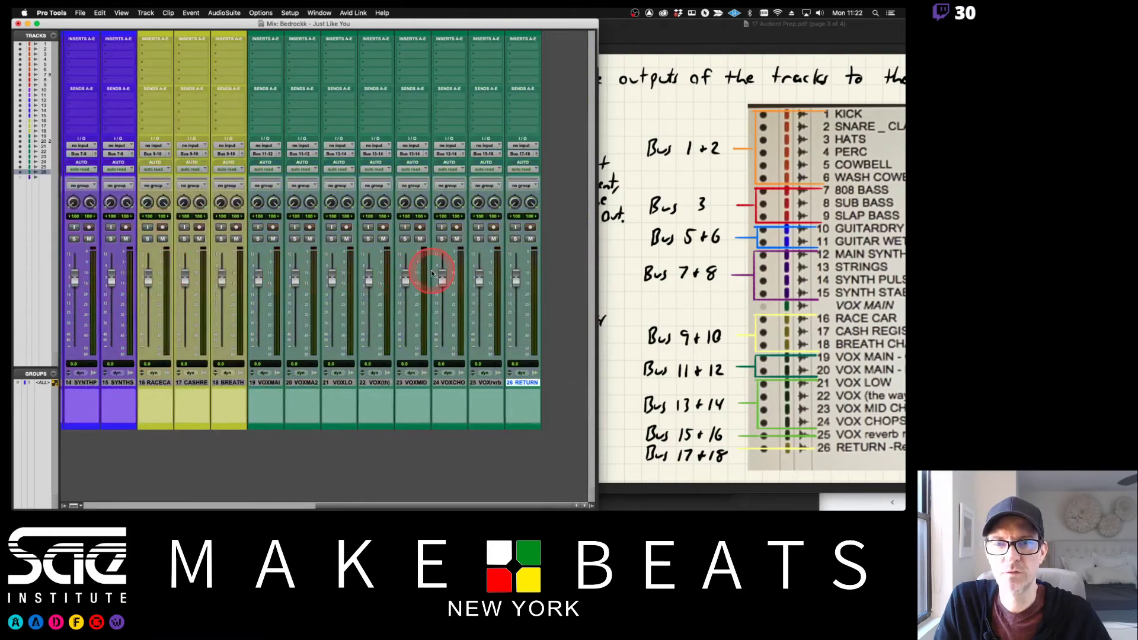
scroll(433, 273, left, 10)
scroll(433, 273, right, 10)
scroll(433, 273, left, 1)
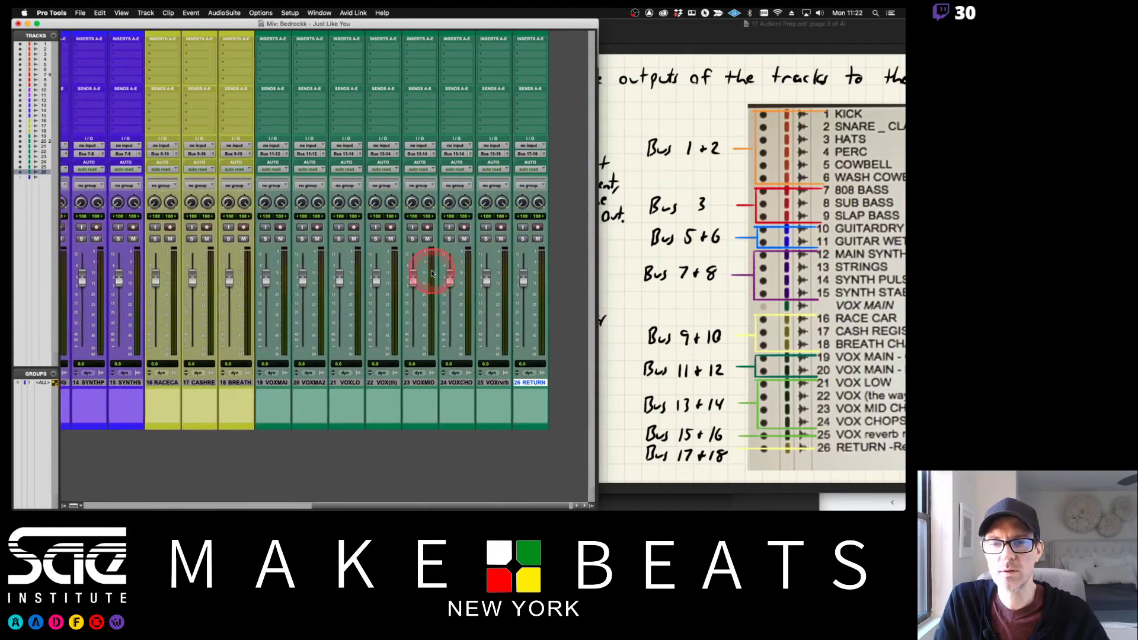
scroll(433, 273, right, 1)
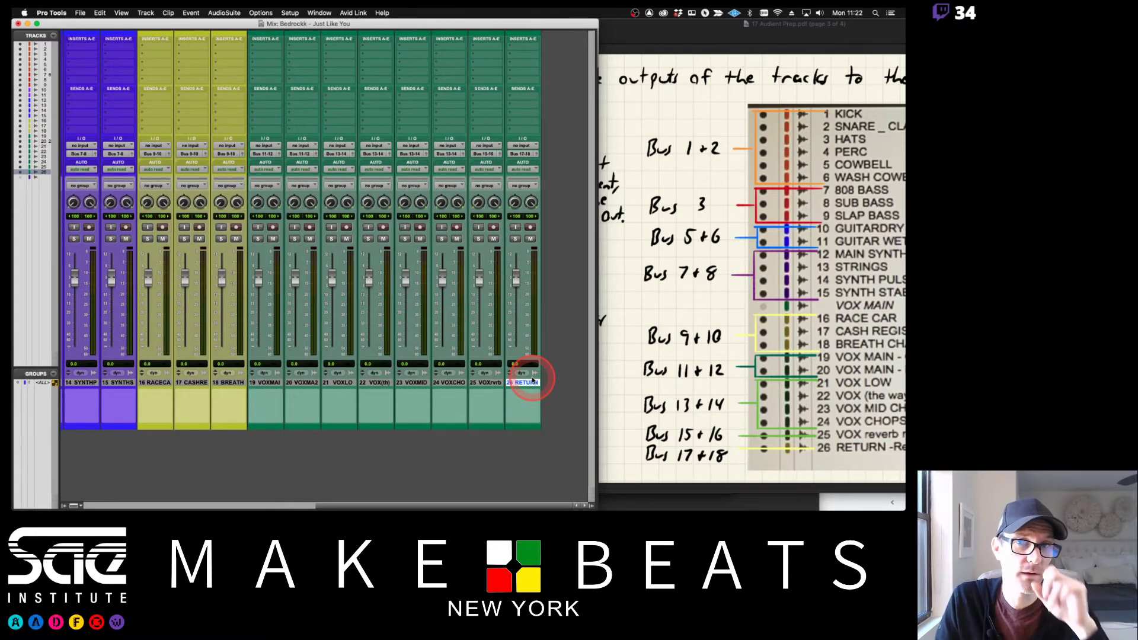
Step: Lower the volume faders of the five drum tracks from SNARE through WASH COWBELL to between about -7 and -2 dB
scroll(499, 265, left, 10)
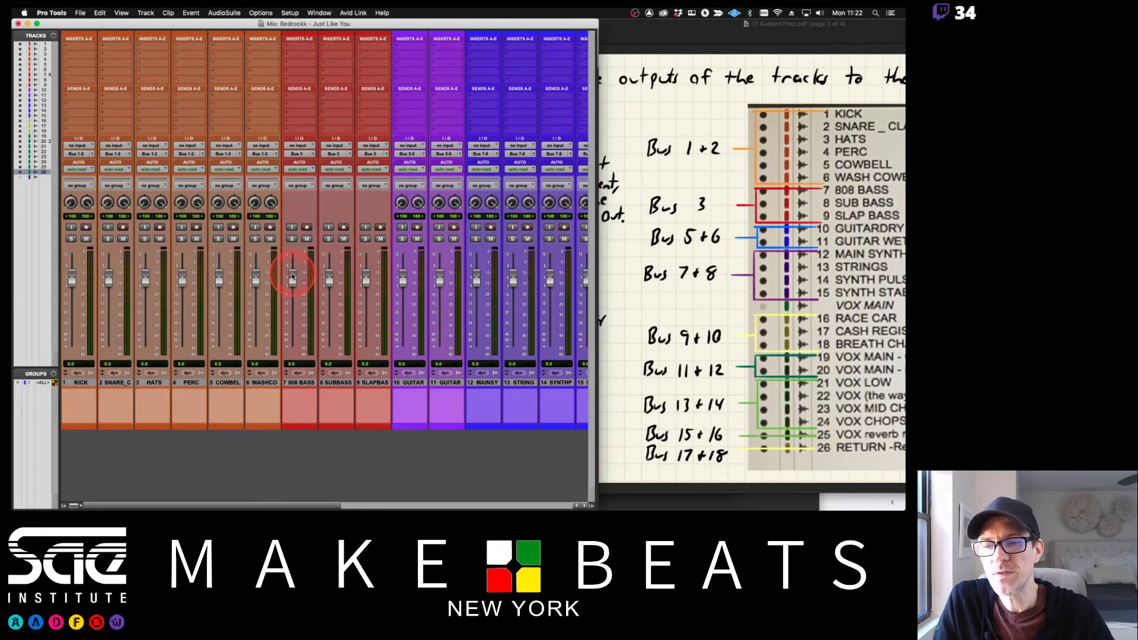
drag(108, 275, 218, 279)
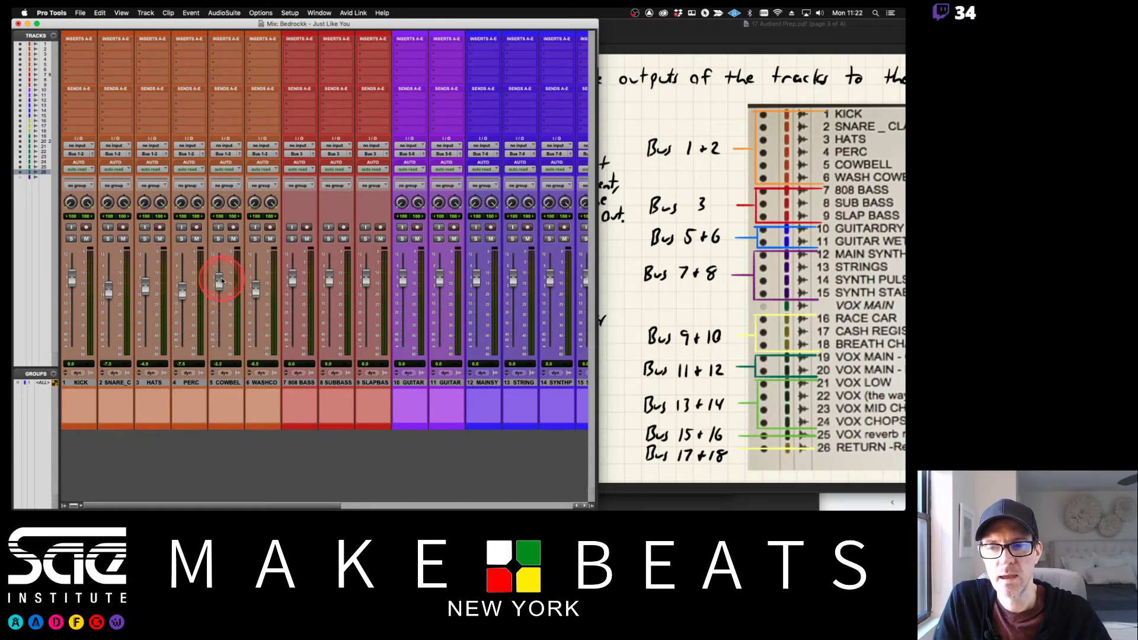
click(153, 215)
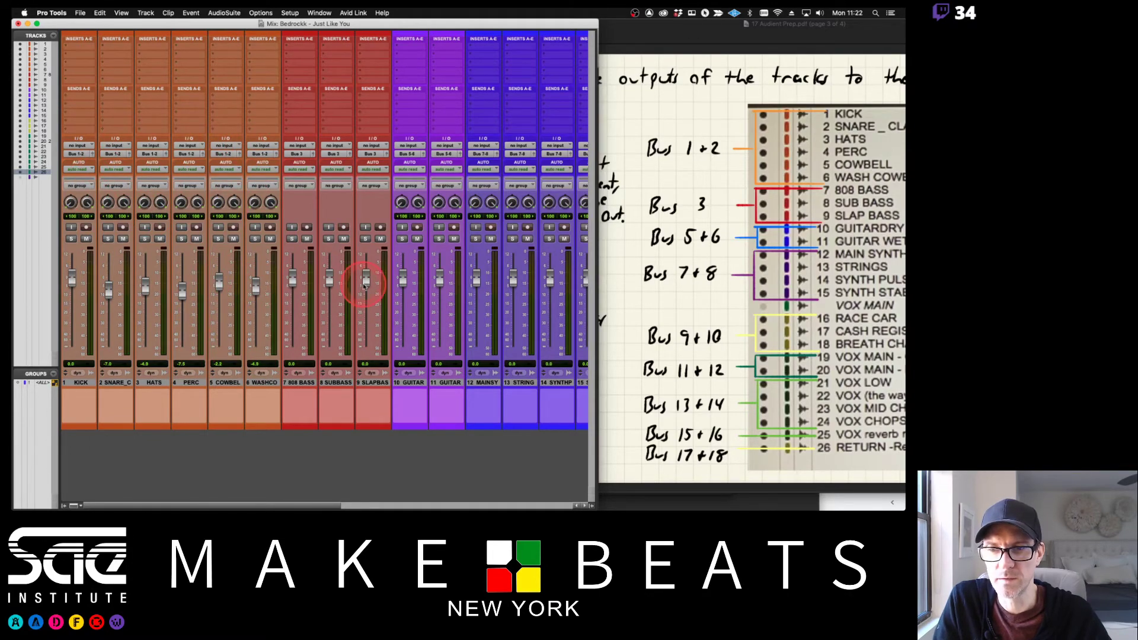
Step: Create a stereo Master Fader track after the RETURN track at the end of the session
scroll(379, 281, right, 10)
click(549, 374)
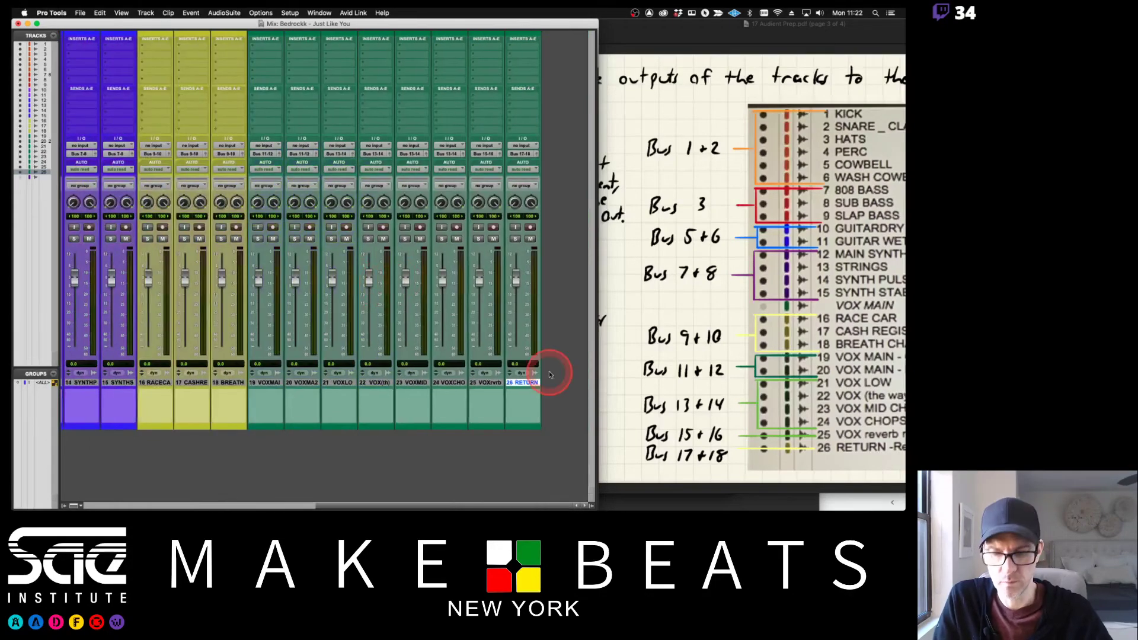
key(super+shift+n)
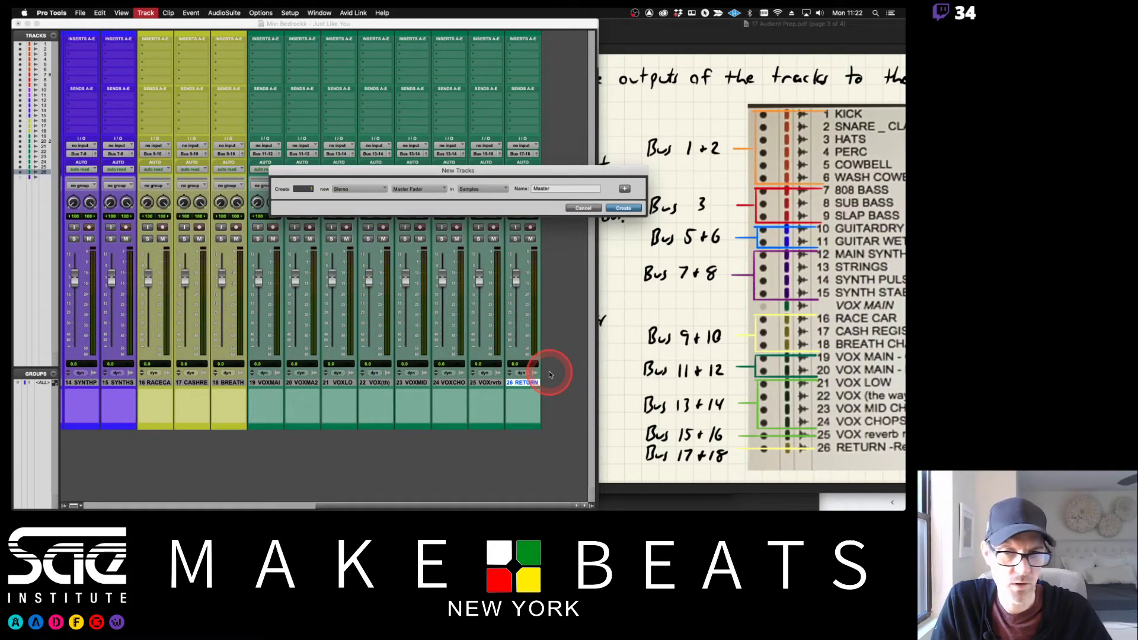
key(Return)
click(523, 383)
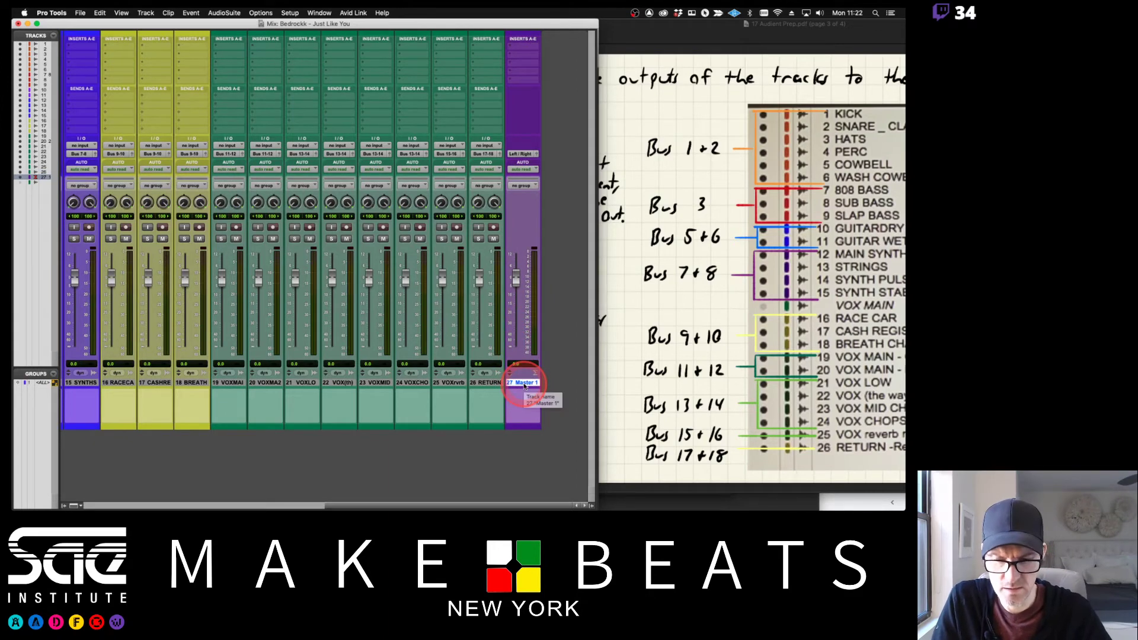
Step: Create eight stereo and one mono Aux Input tracks together after the master fader
scroll(524, 385, left, 10)
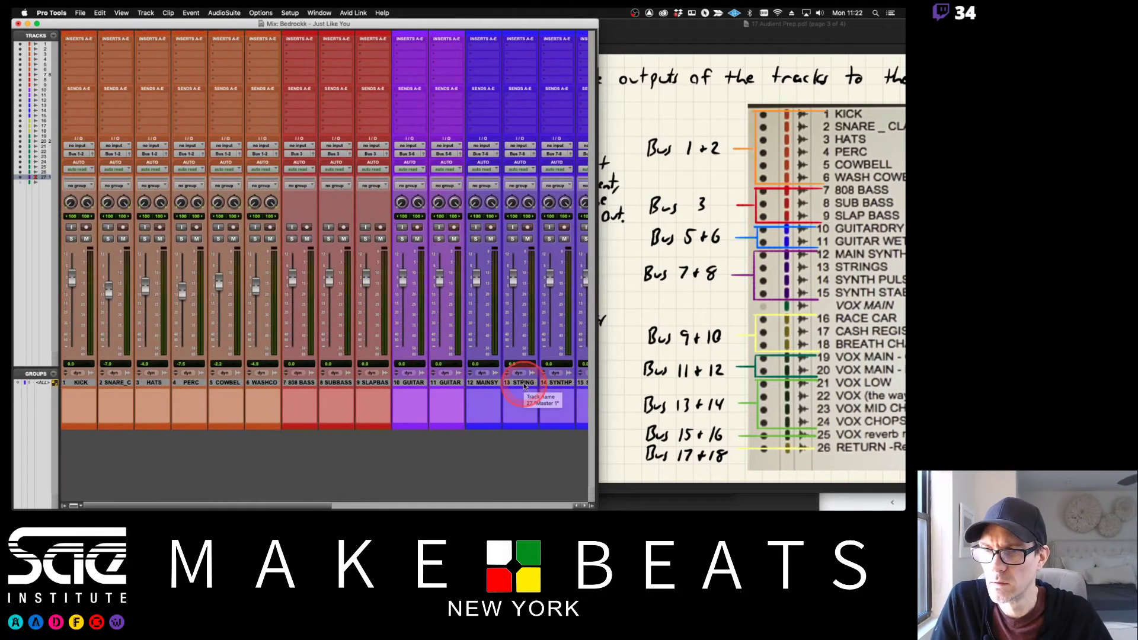
scroll(524, 385, right, 10)
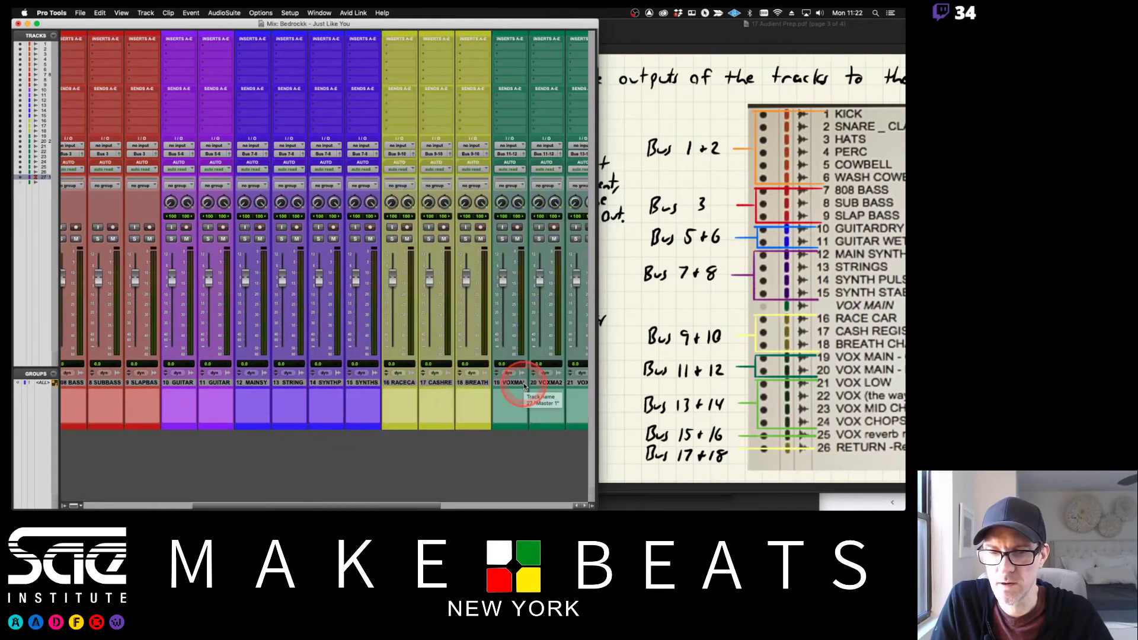
key(super+shift+n)
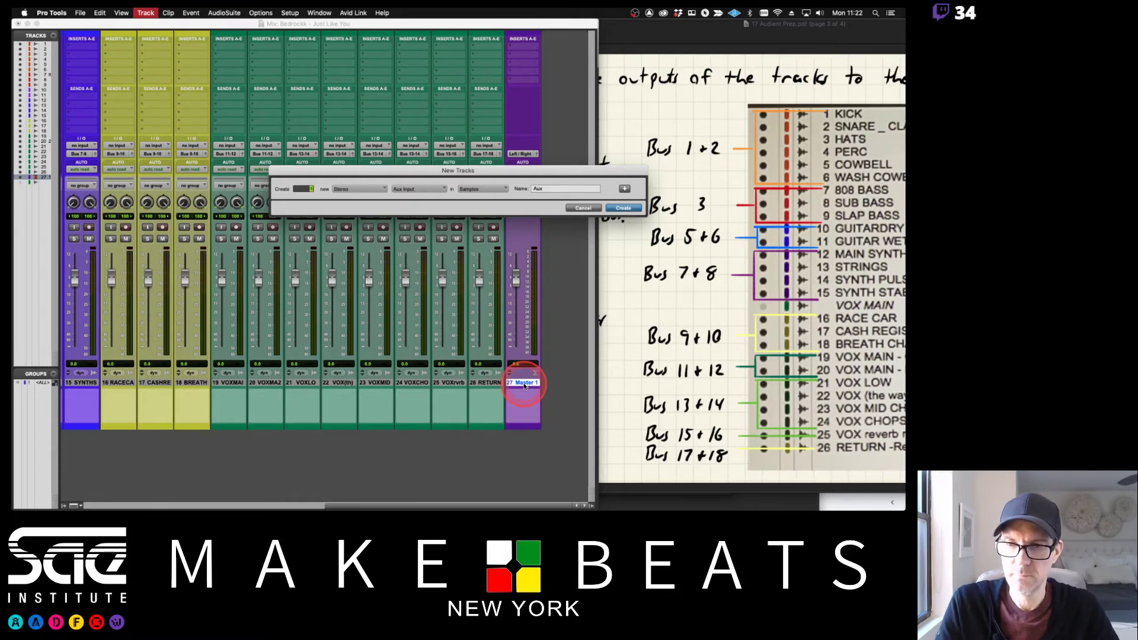
key(super+shift+Down)
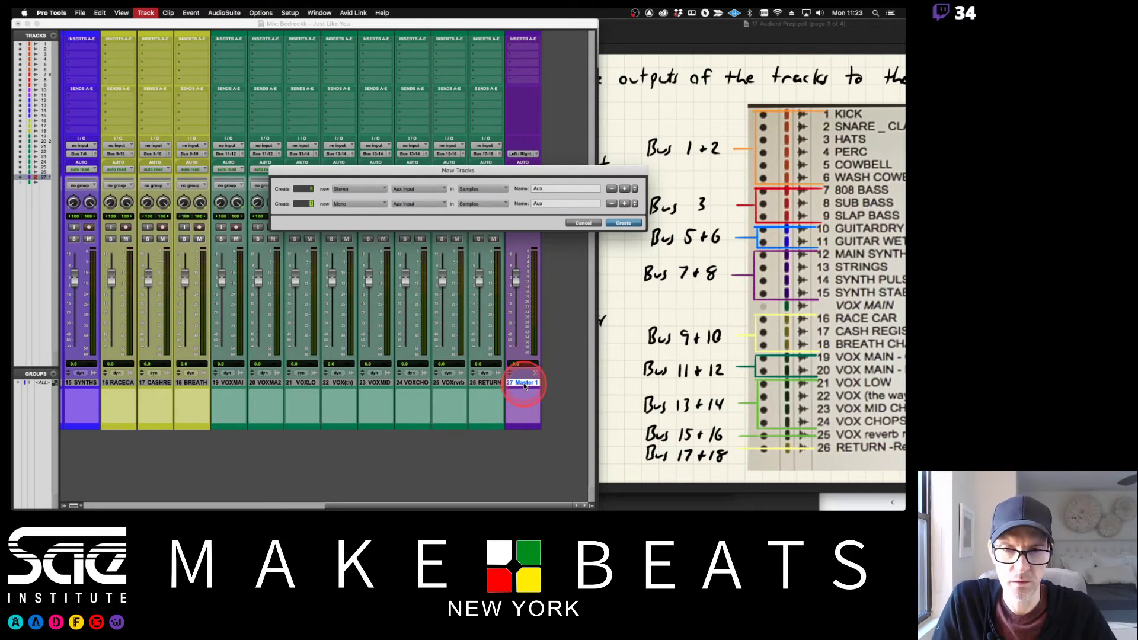
key(Return)
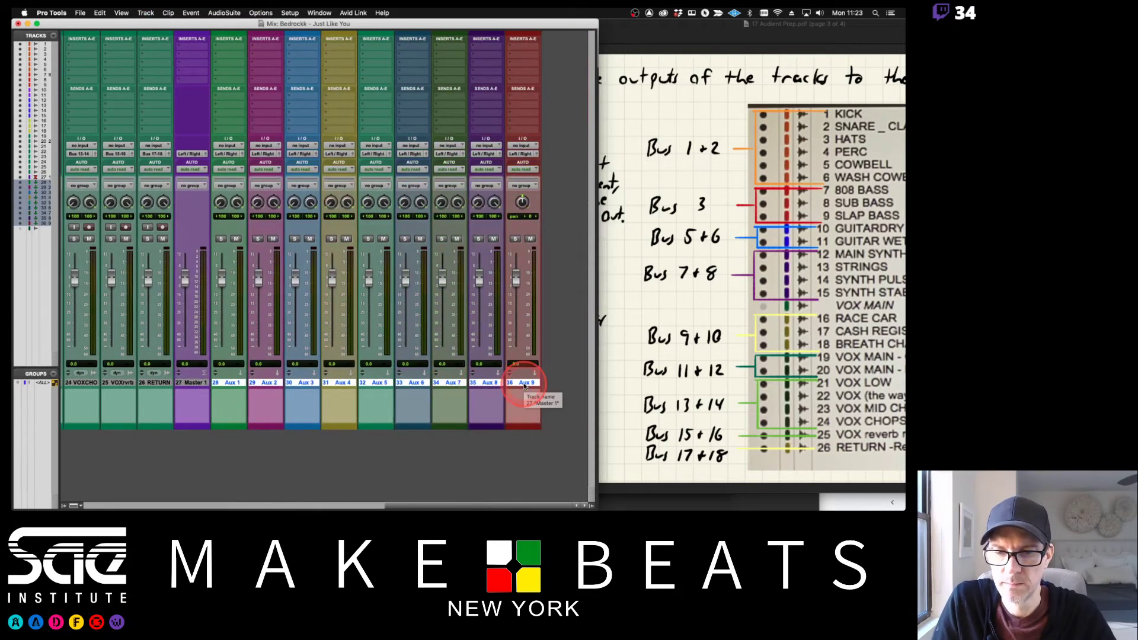
Step: Move the mono Aux 9 track directly after Aux 1 and rename Aux 1 as Out 1-2
drag(524, 385, 259, 379)
double_click(231, 384)
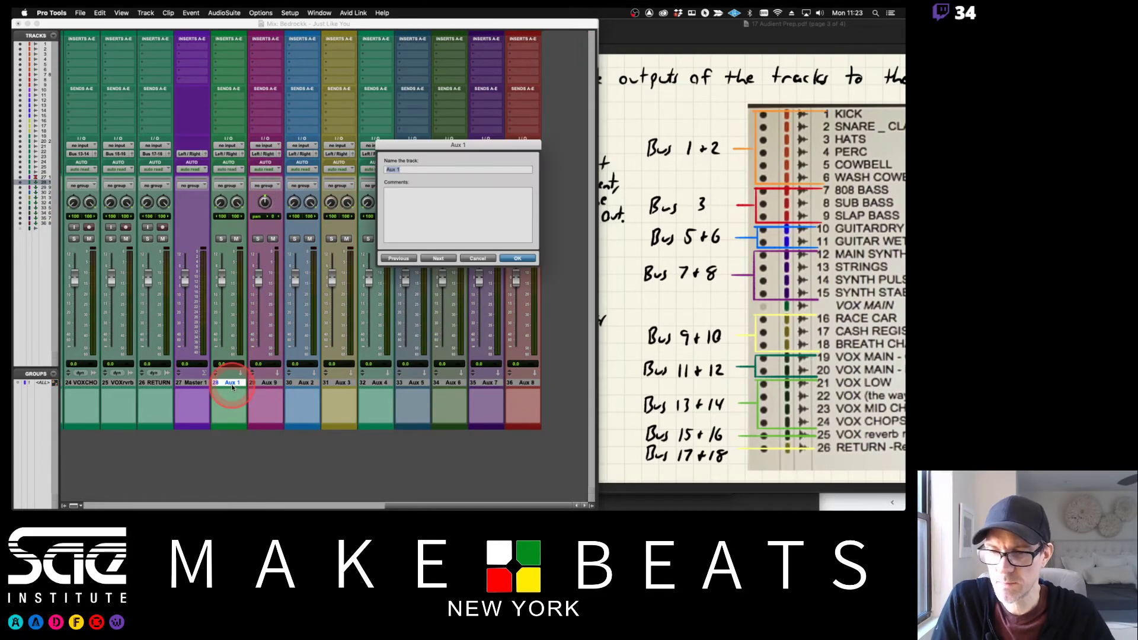
text(Out)
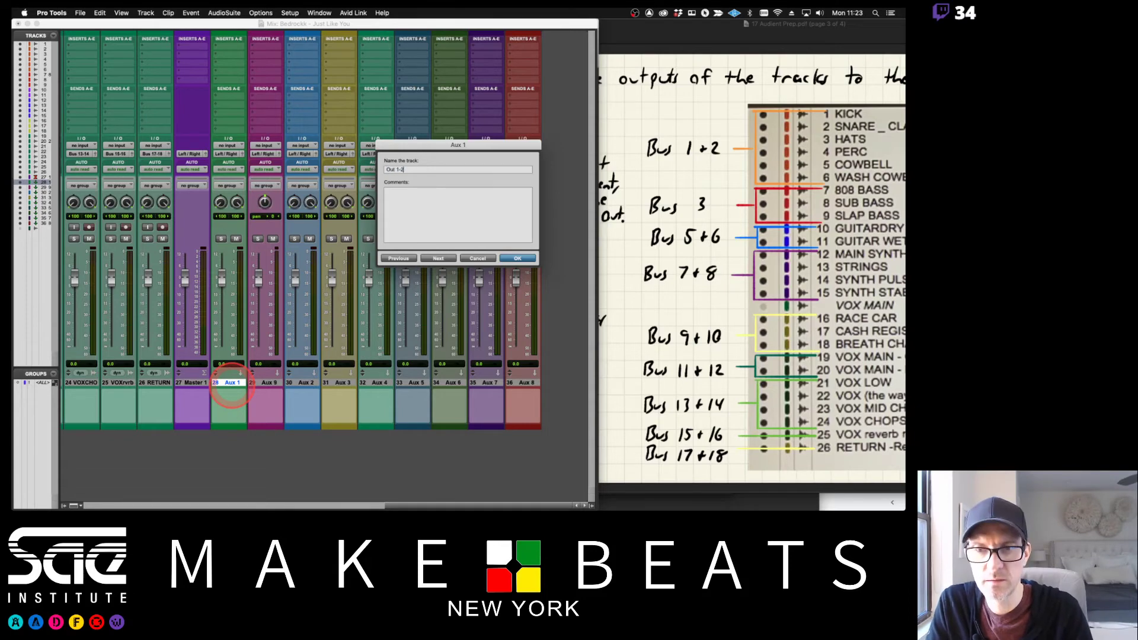
key(Return)
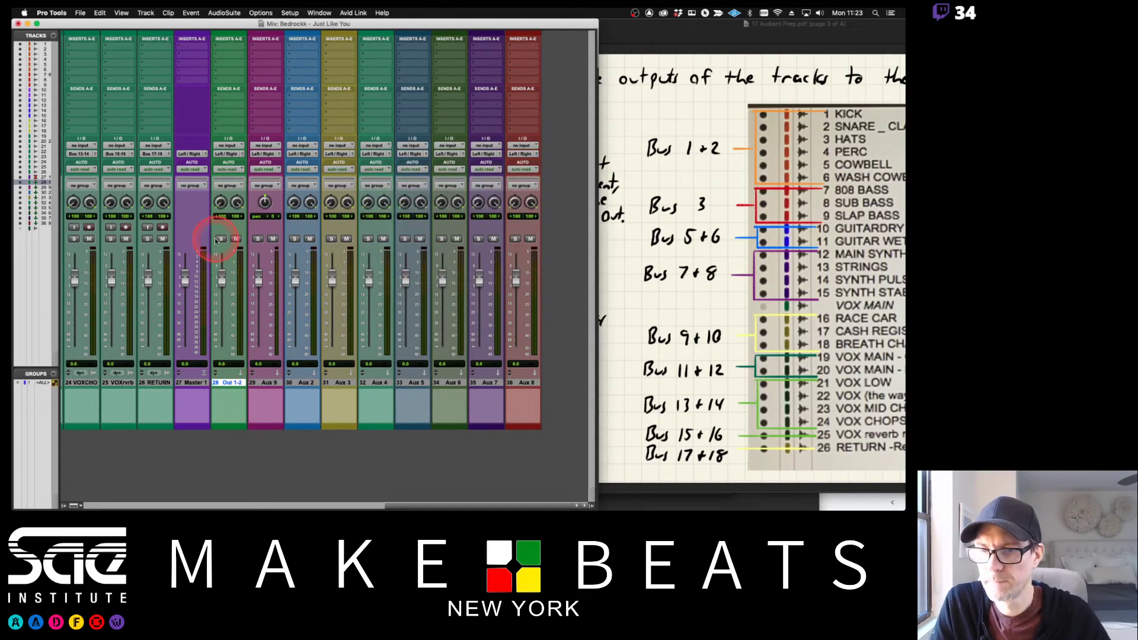
Step: Rename Aux 9 as Out 3, Aux 2 as Out 4-5, and the remaining aux tracks as Out 5-6 through Out15-16
double_click(268, 383)
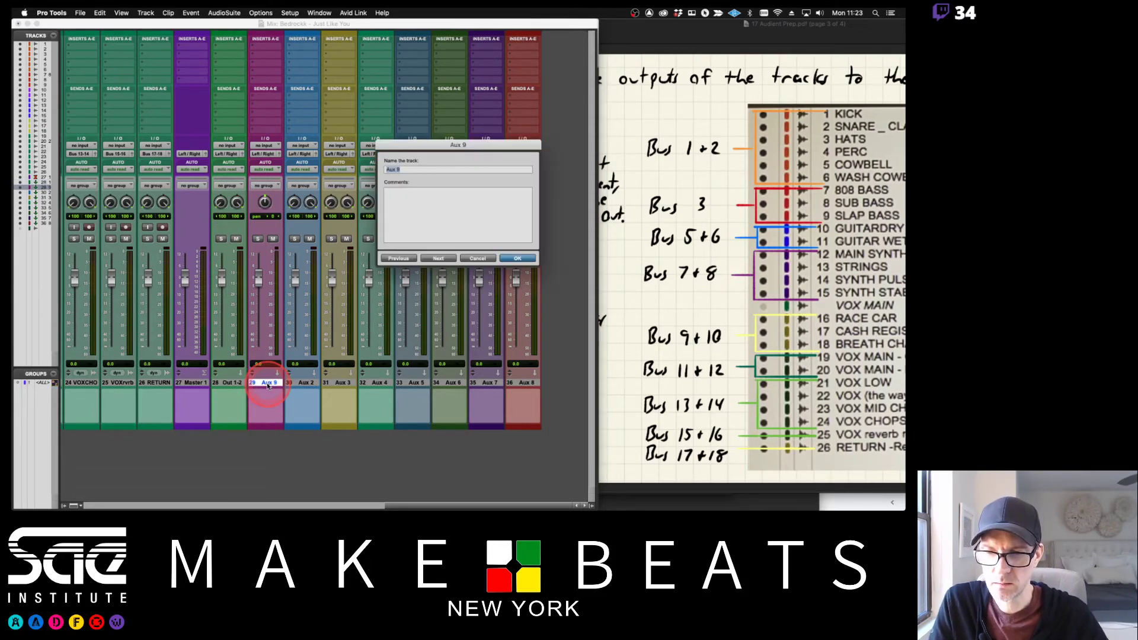
text(Out 3)
key(Return)
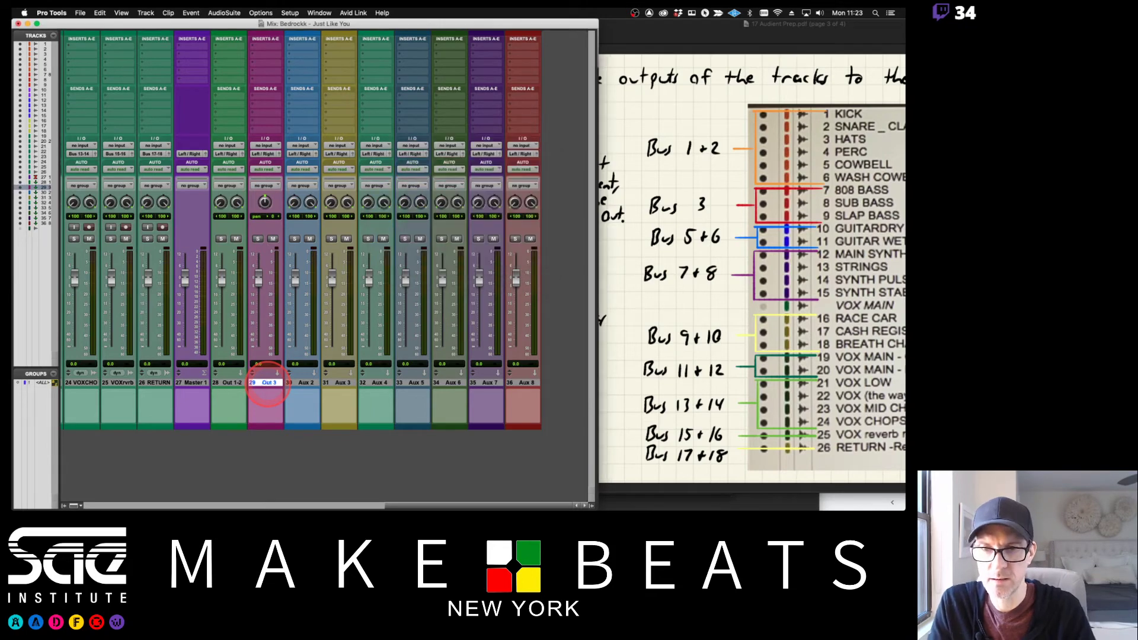
double_click(300, 383)
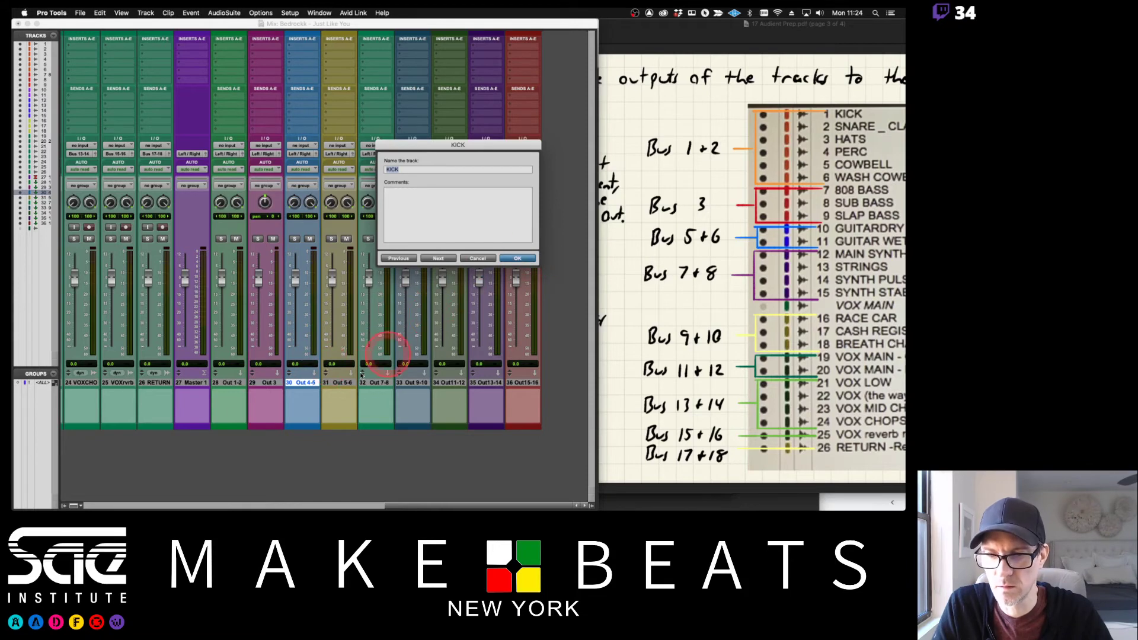
click(476, 260)
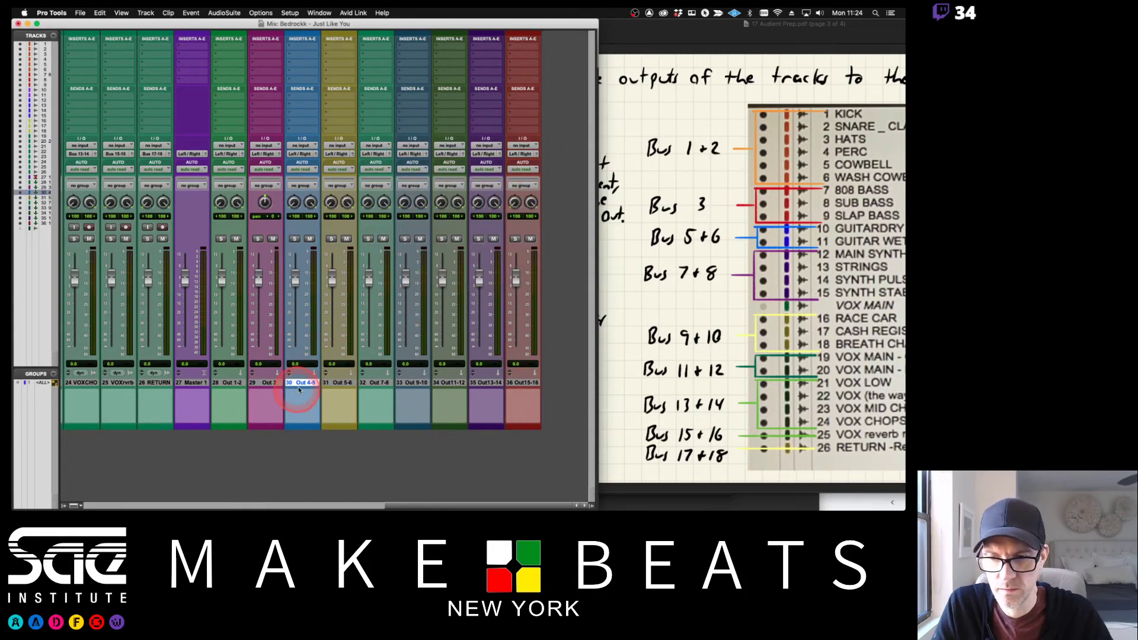
Step: Move the Out 4-5 track to the end of the session and rename it as Out17-18
drag(299, 386, 549, 388)
double_click(528, 385)
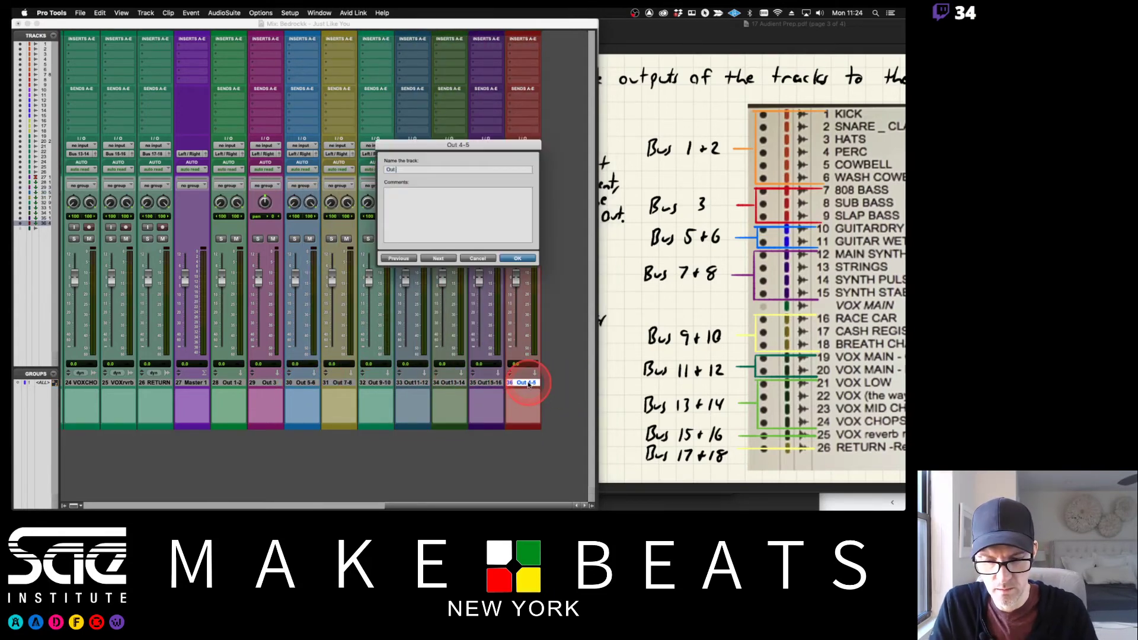
key(Return)
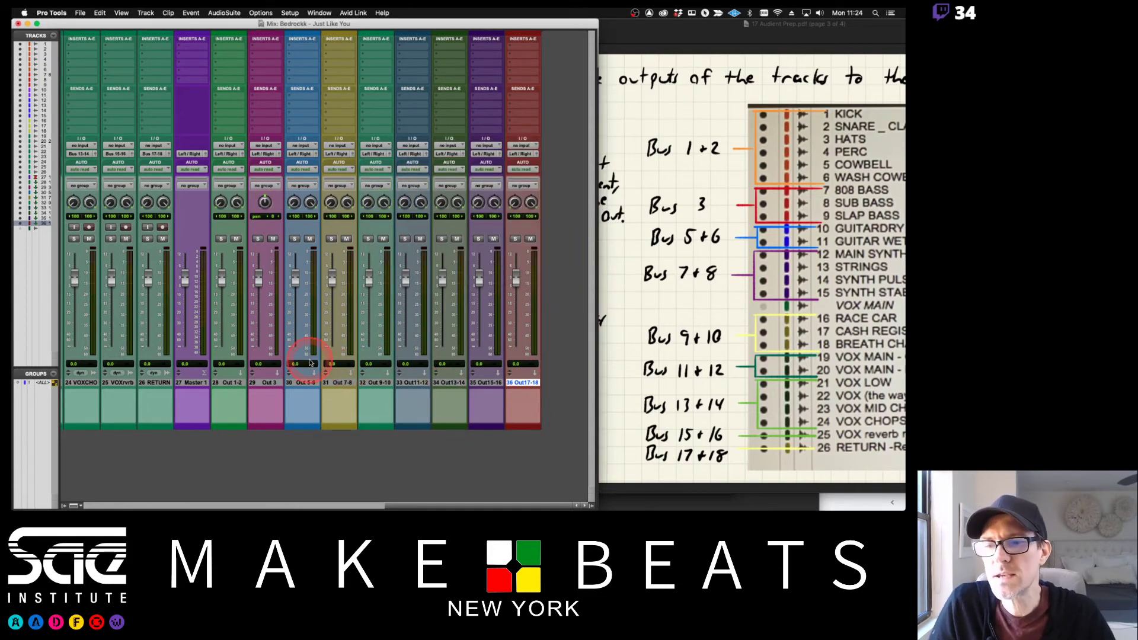
Step: Widen the Mix window so that it covers the PDF and spans the full screen width
scroll(287, 357, left, 10)
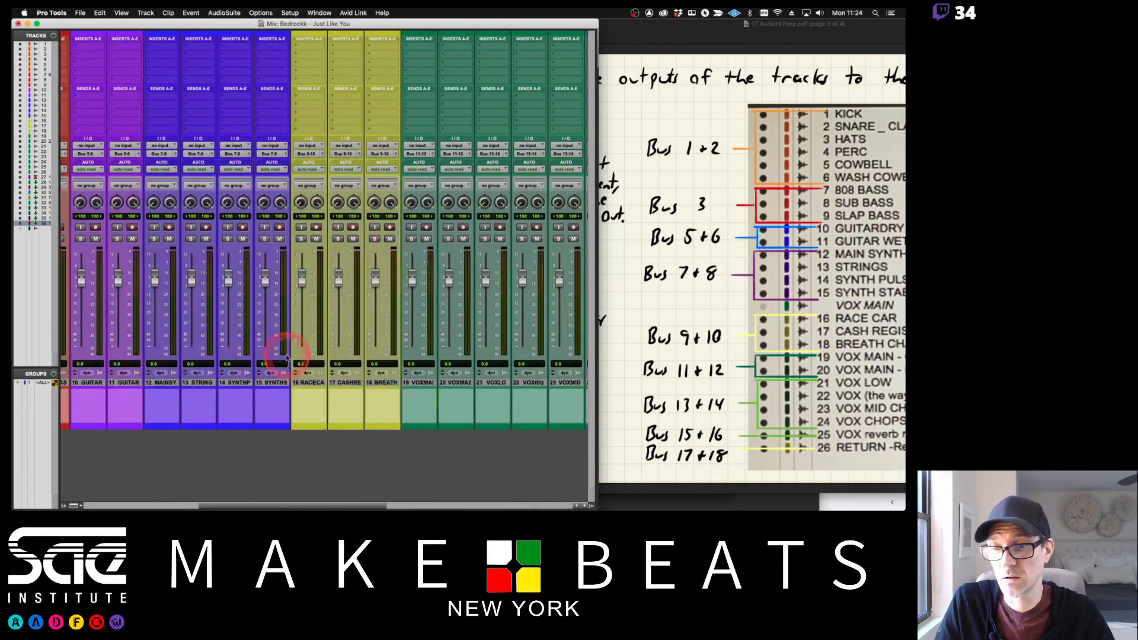
drag(596, 350, 902, 360)
scroll(711, 394, right, 10)
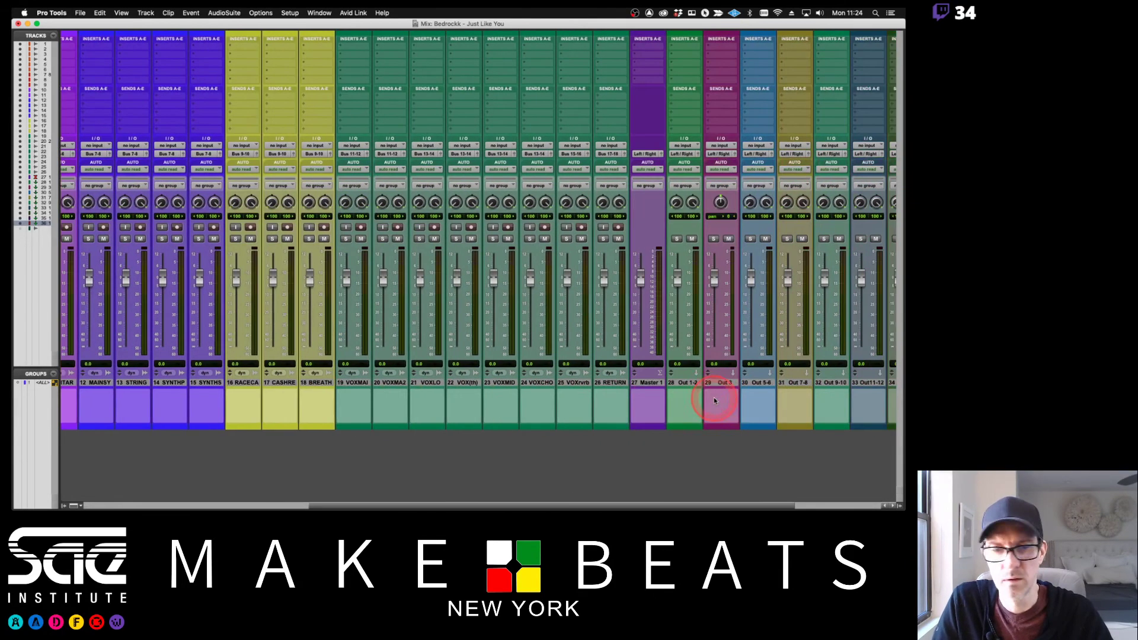
Step: Open the Color Palette and color the Out 1-2 track orange and the Out 3 track red
click(626, 384)
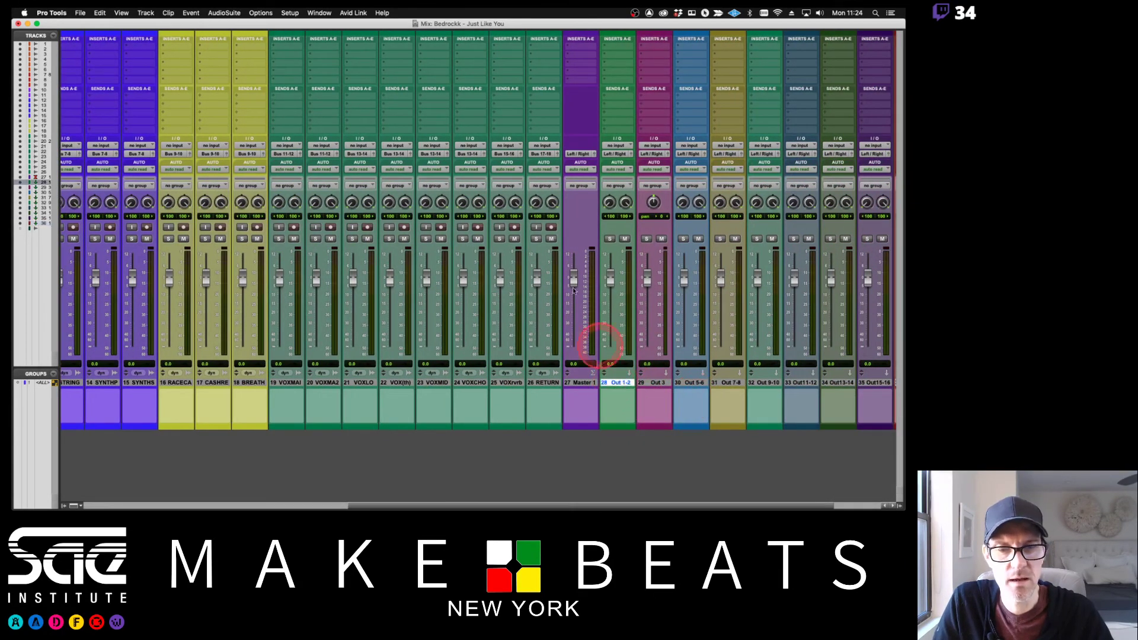
click(332, 13)
drag(332, 12, 331, 221)
drag(355, 148, 508, 114)
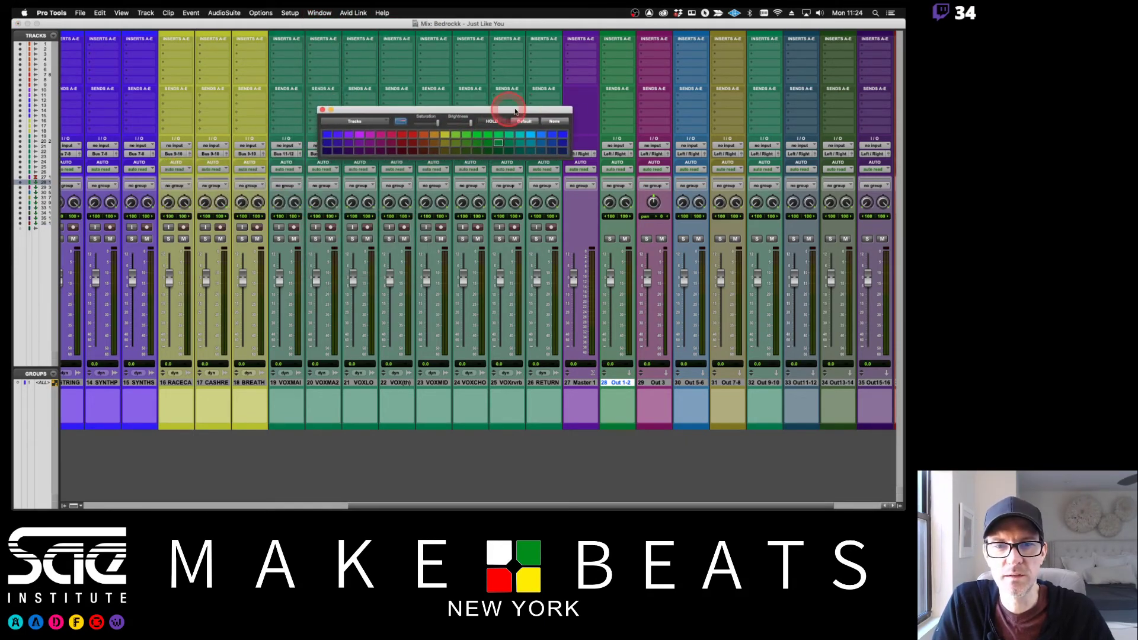
click(609, 410)
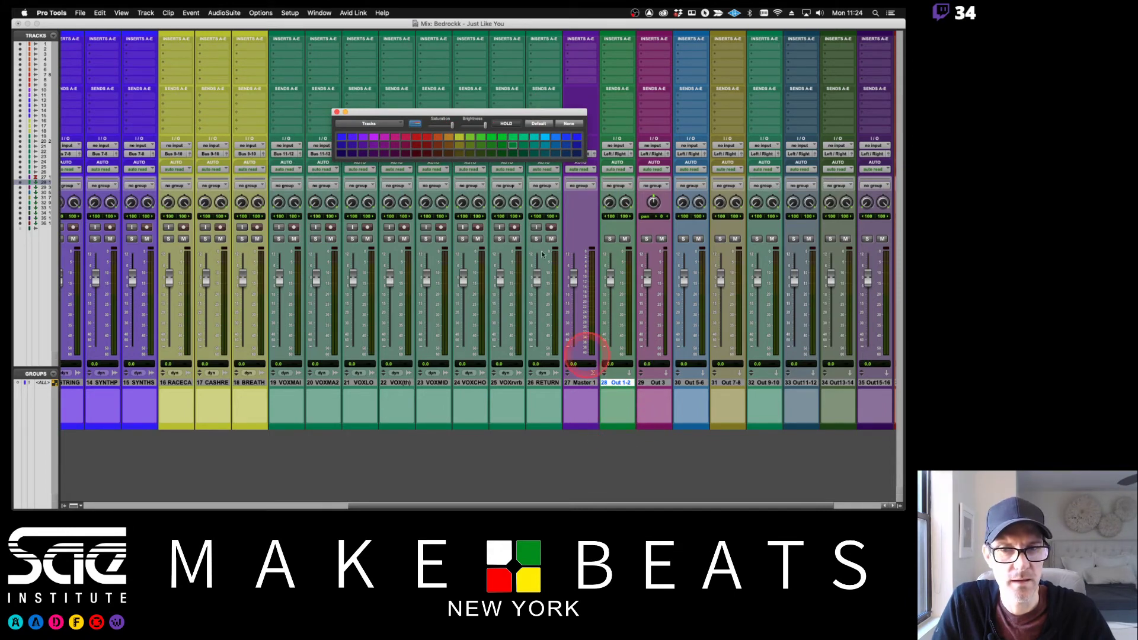
click(440, 140)
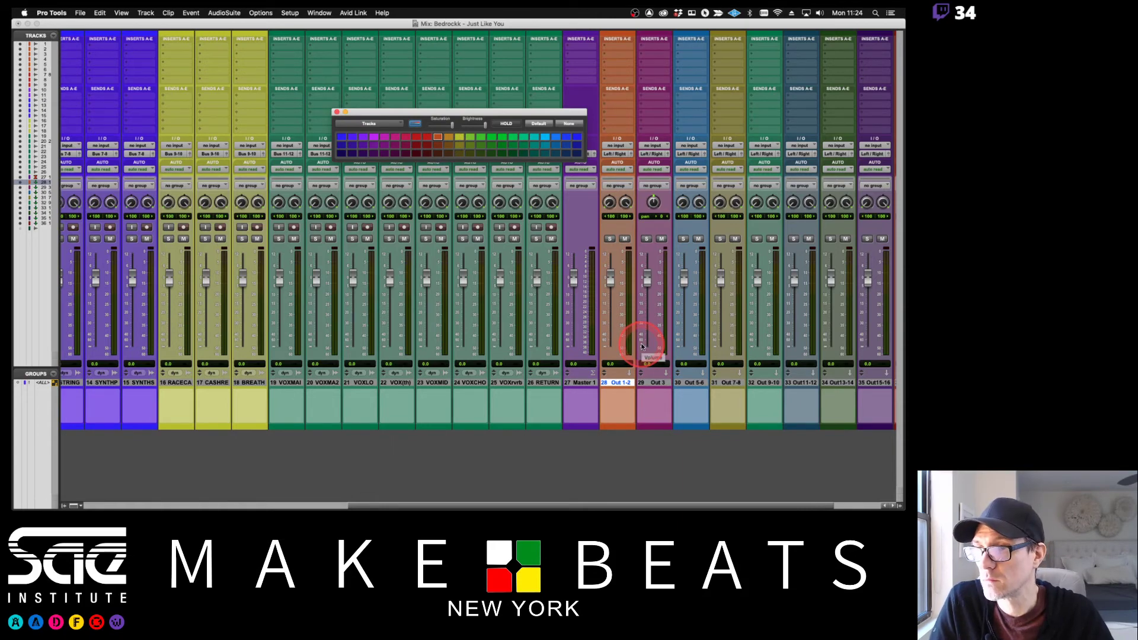
click(655, 382)
click(427, 137)
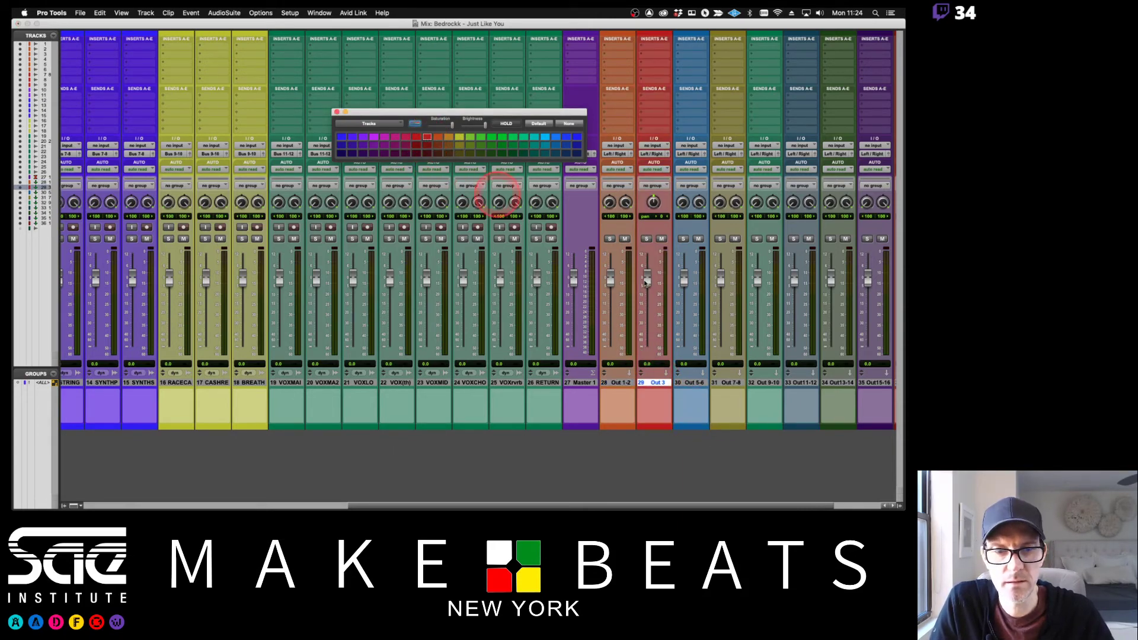
Step: Color the Out 5-6 track magenta and the Out 7-8 track blue-violet like the synth tracks
click(689, 382)
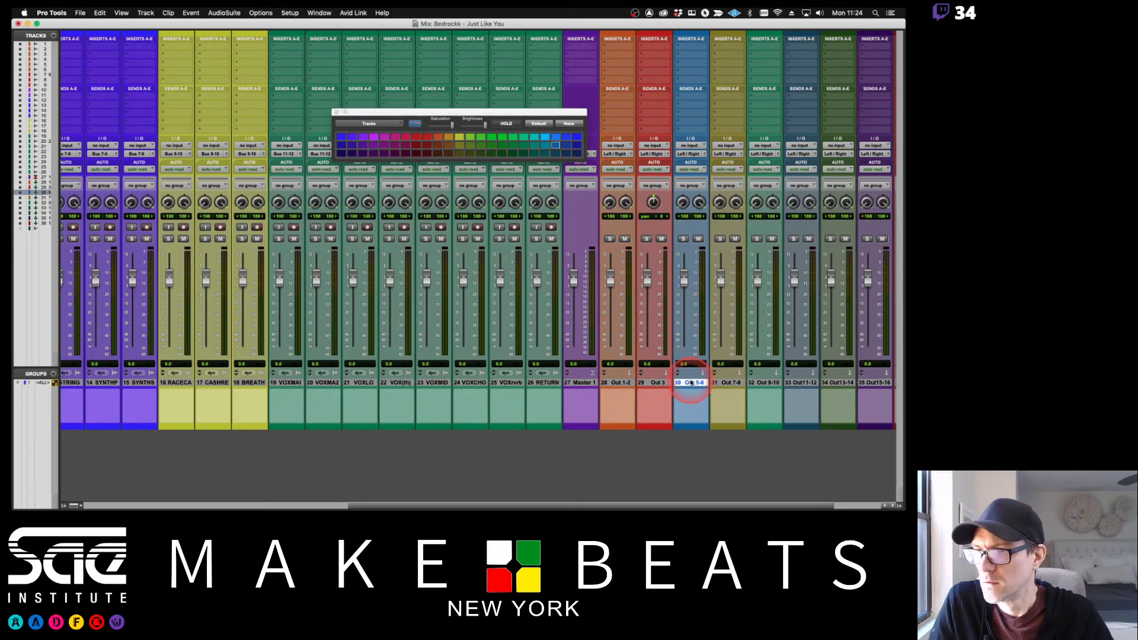
scroll(571, 317, left, 10)
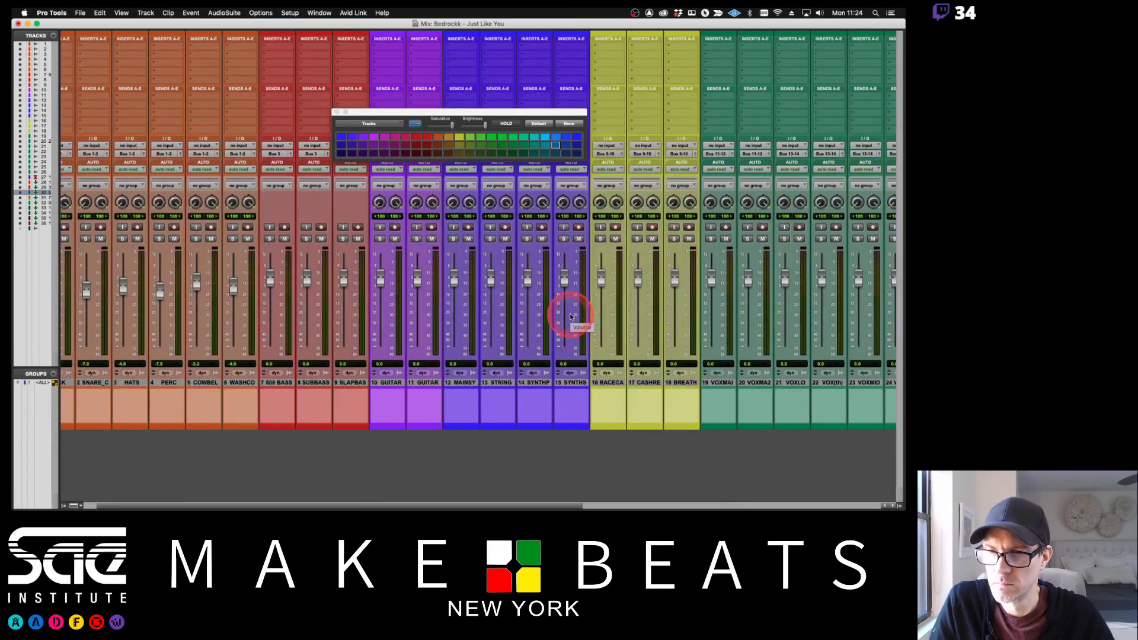
scroll(571, 317, right, 10)
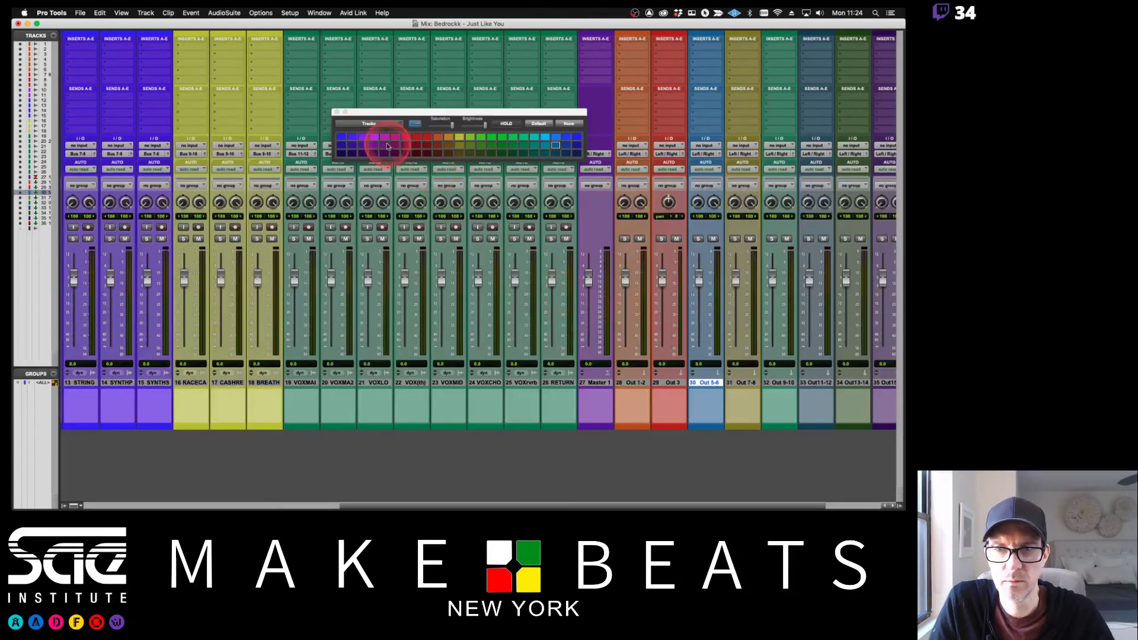
click(387, 146)
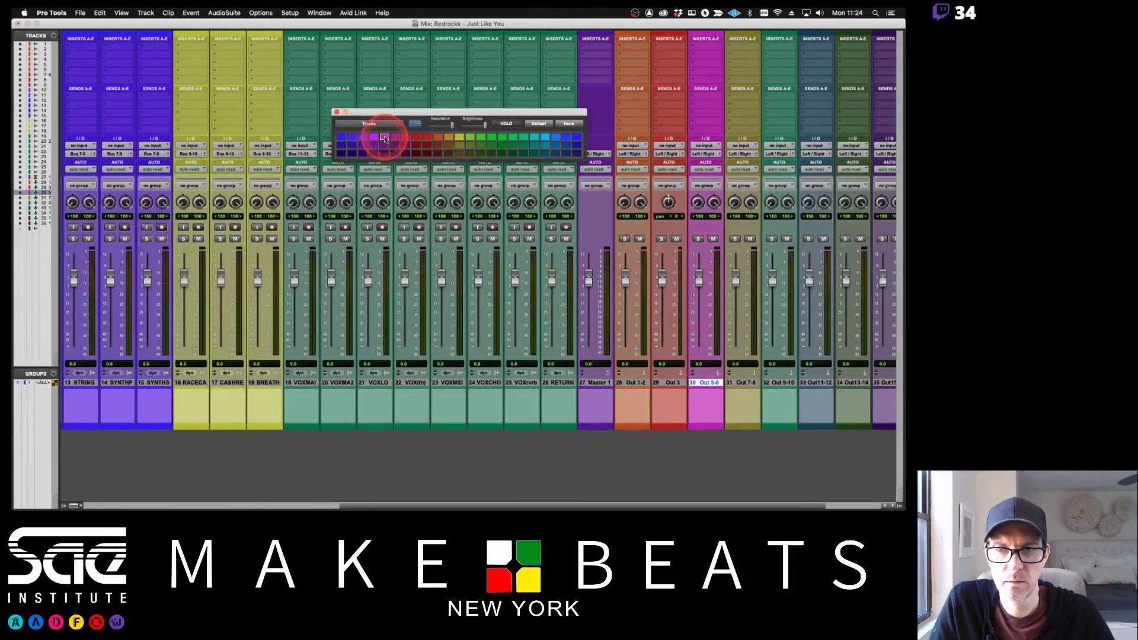
click(749, 382)
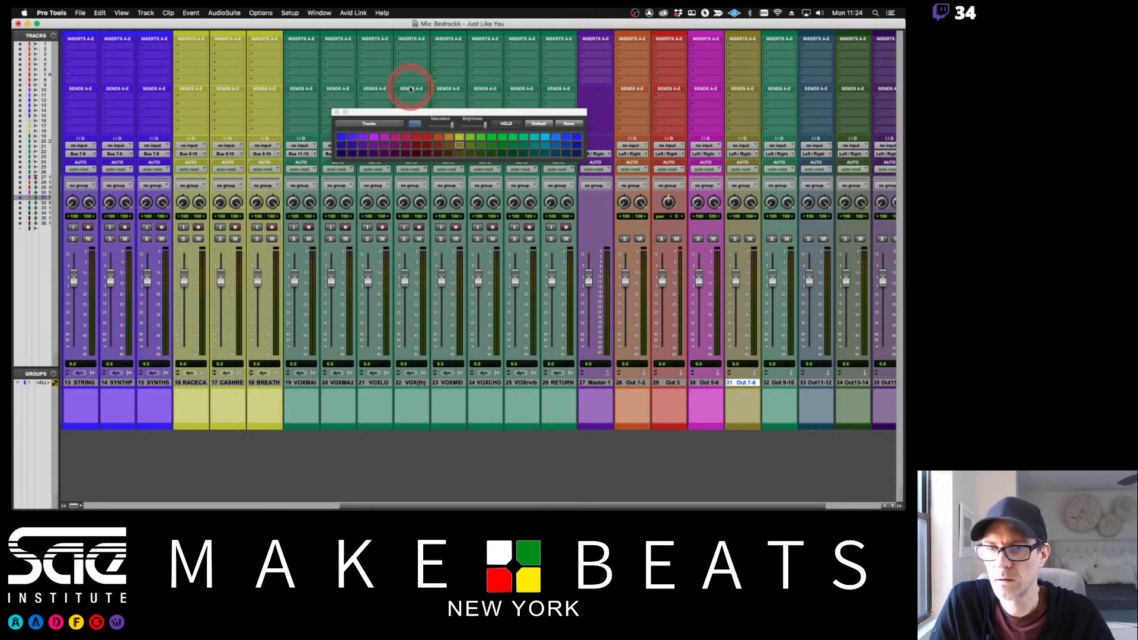
click(332, 141)
click(341, 137)
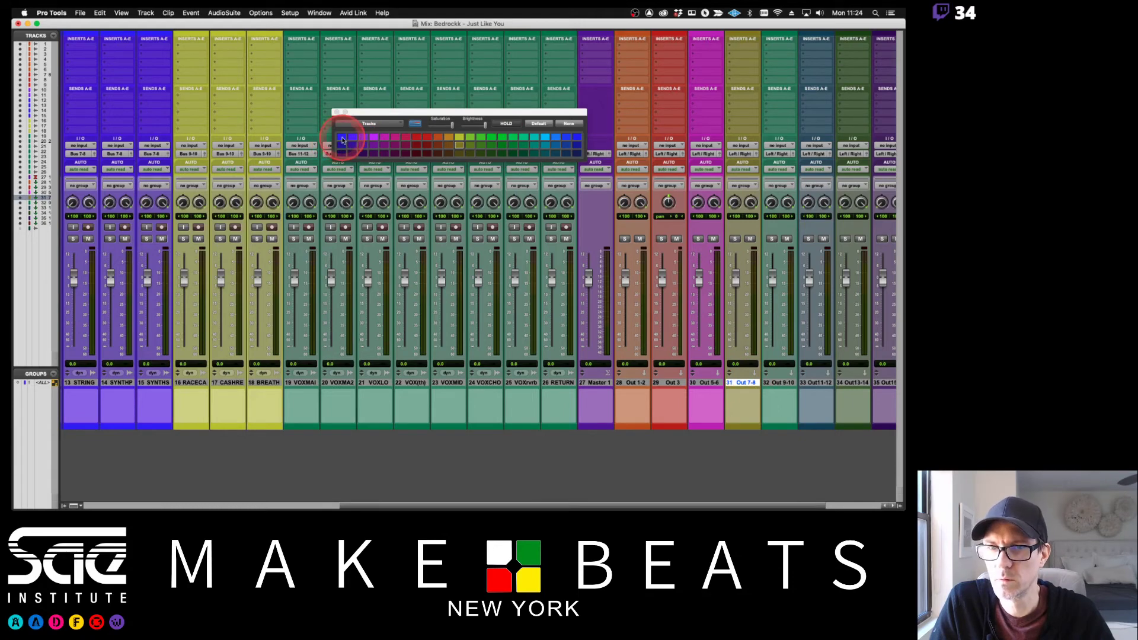
Step: Color the Out 9-10 track yellow and the Out11-12 track dark green
click(790, 383)
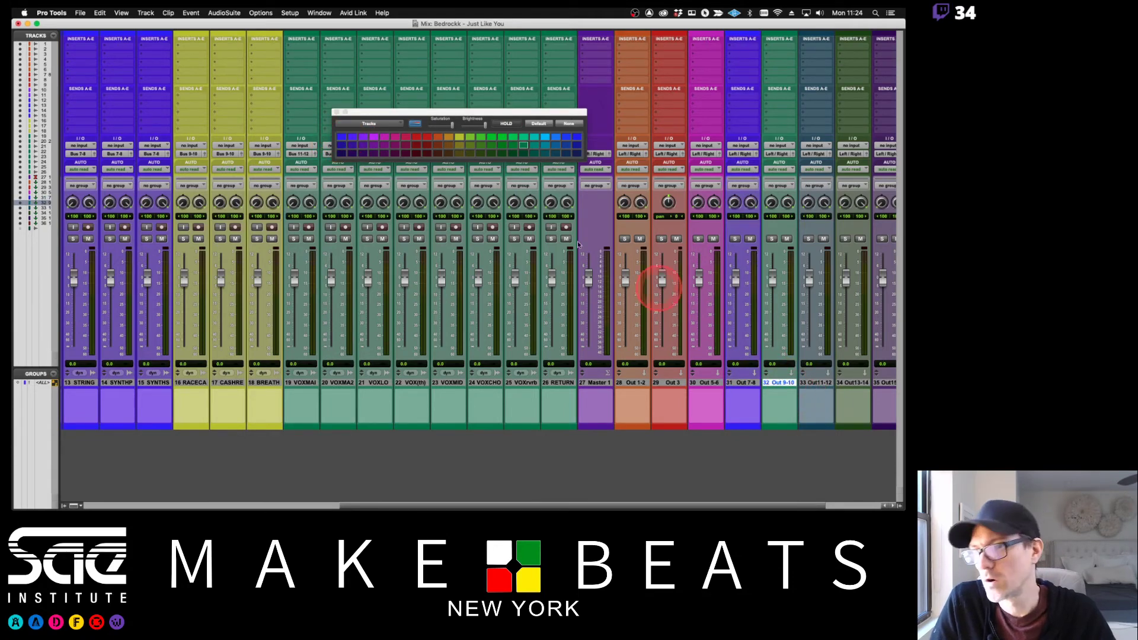
click(461, 138)
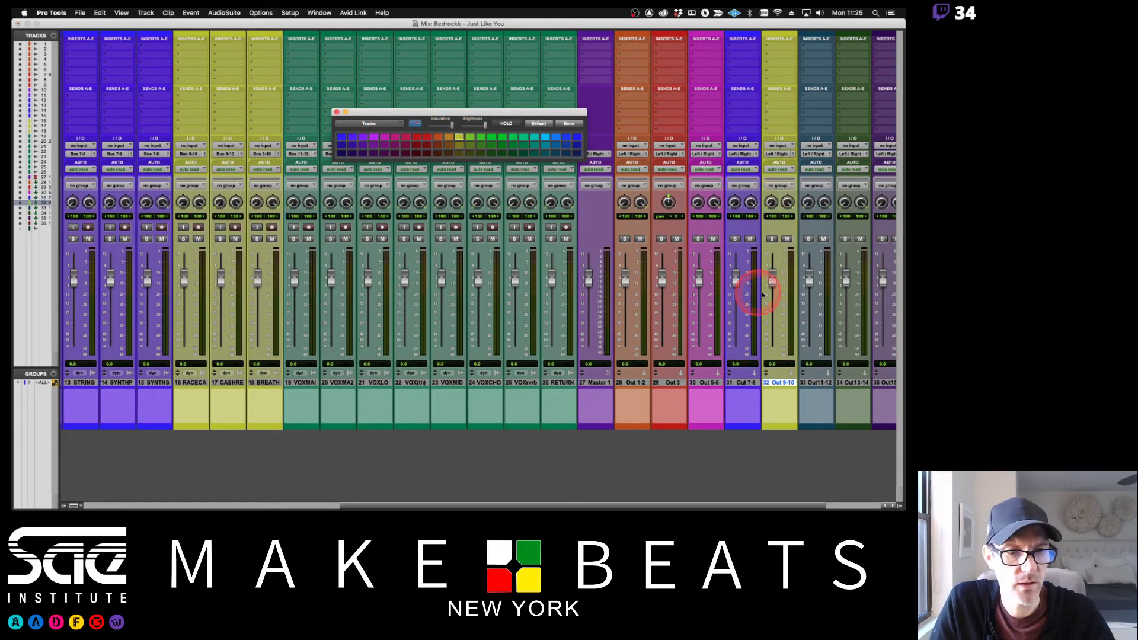
scroll(762, 295, right, 3)
click(721, 382)
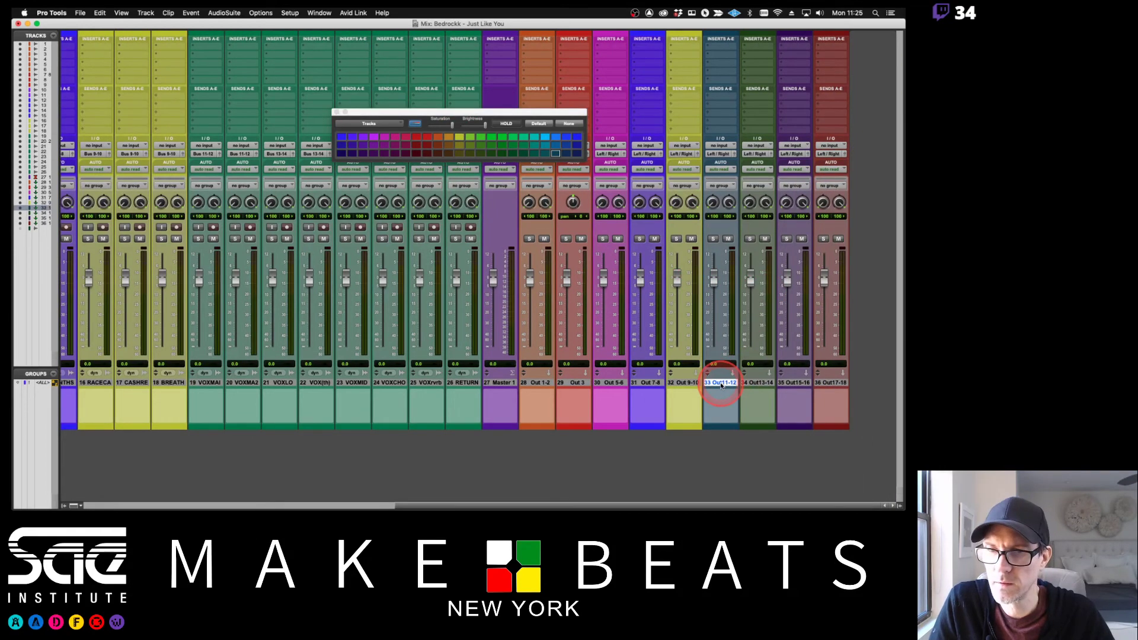
click(507, 144)
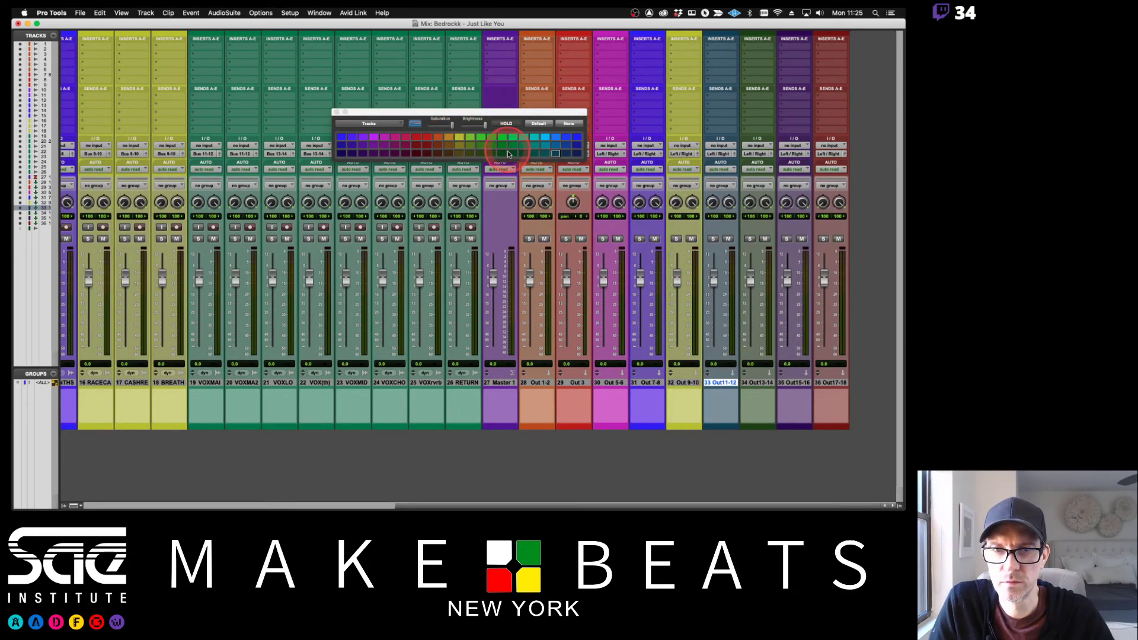
click(508, 153)
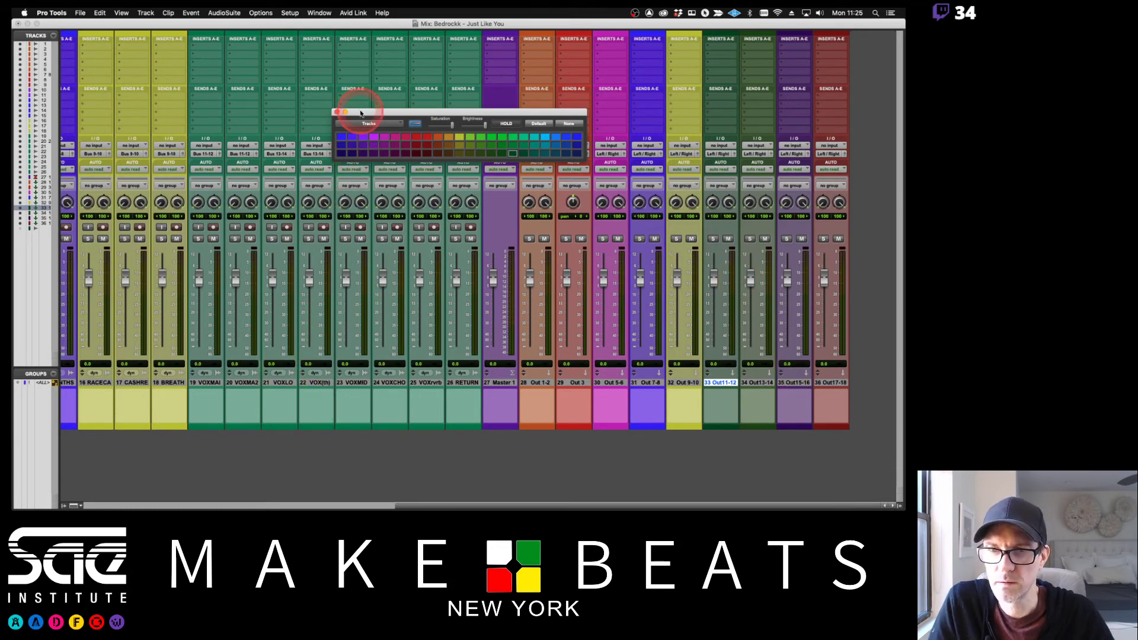
Step: Recolor the four vocal tracks from VOXLO through VOXCHO bright green, and the VOXrvrb and RETURN tracks olive green
drag(360, 114, 360, 60)
click(278, 384)
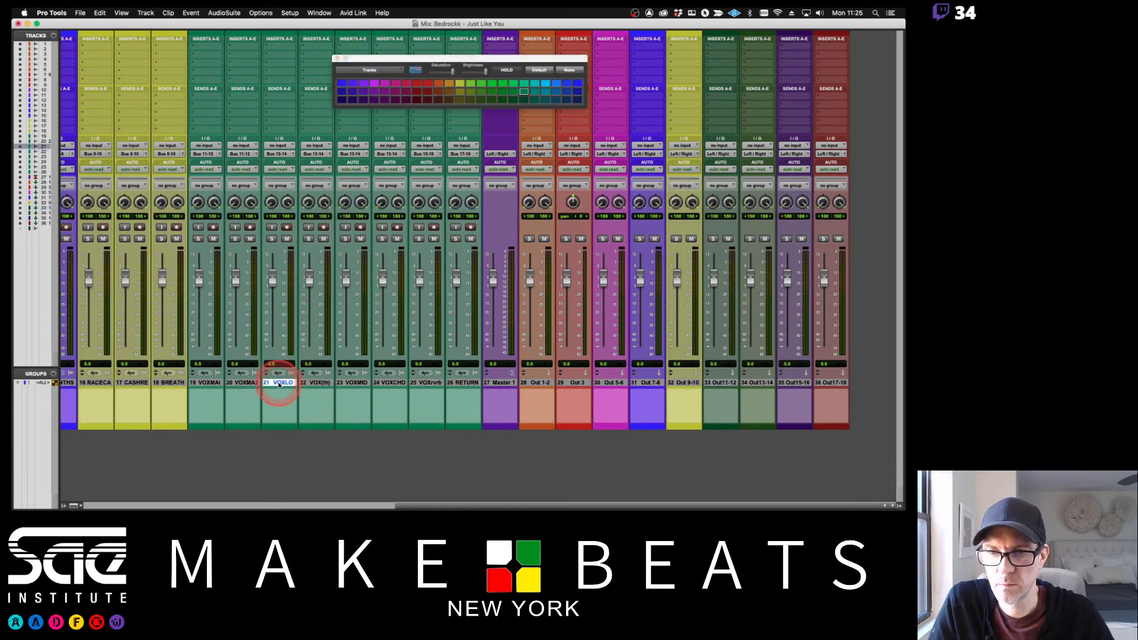
shift+click(389, 382)
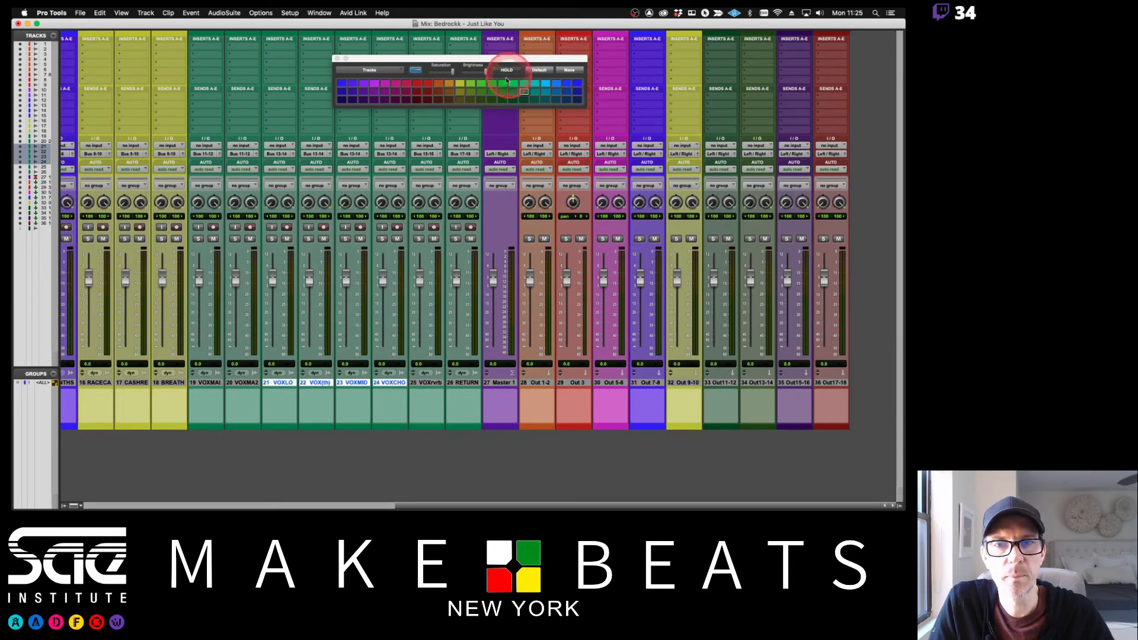
click(506, 81)
click(426, 383)
shift+click(468, 383)
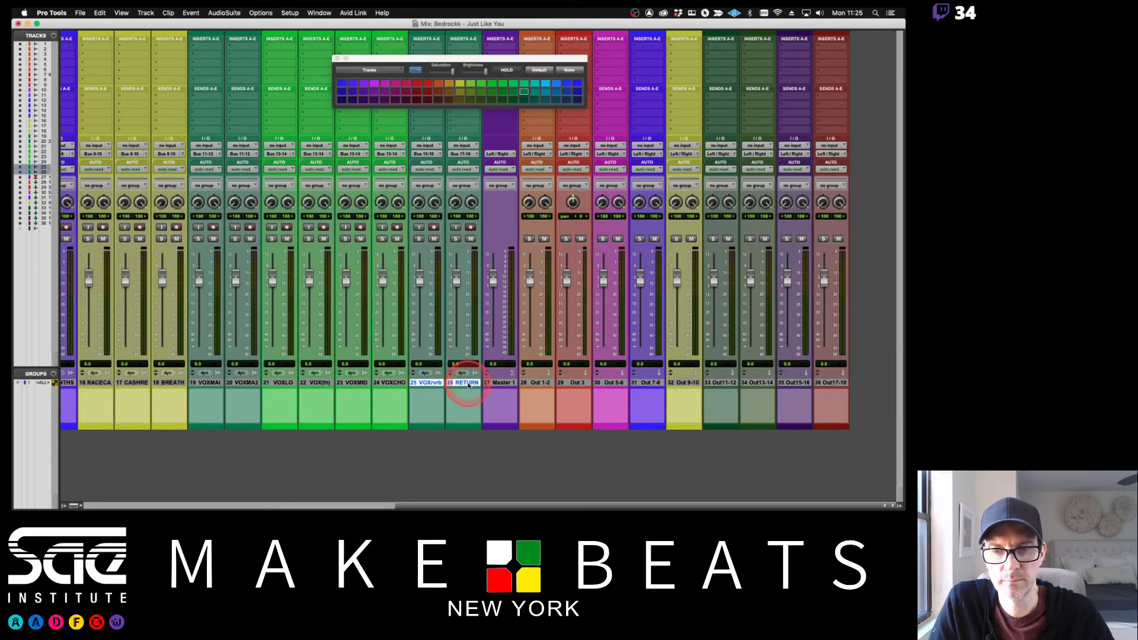
click(470, 91)
click(643, 208)
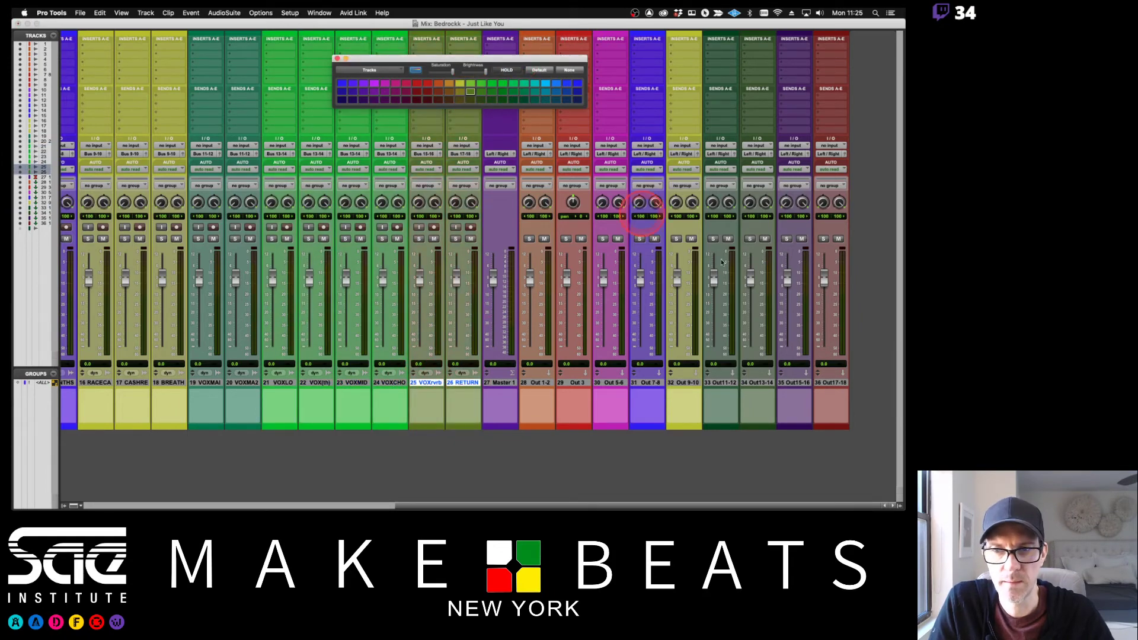
Step: Color the Out13-14 track light green and the Out15-16 track olive green
click(757, 383)
click(504, 39)
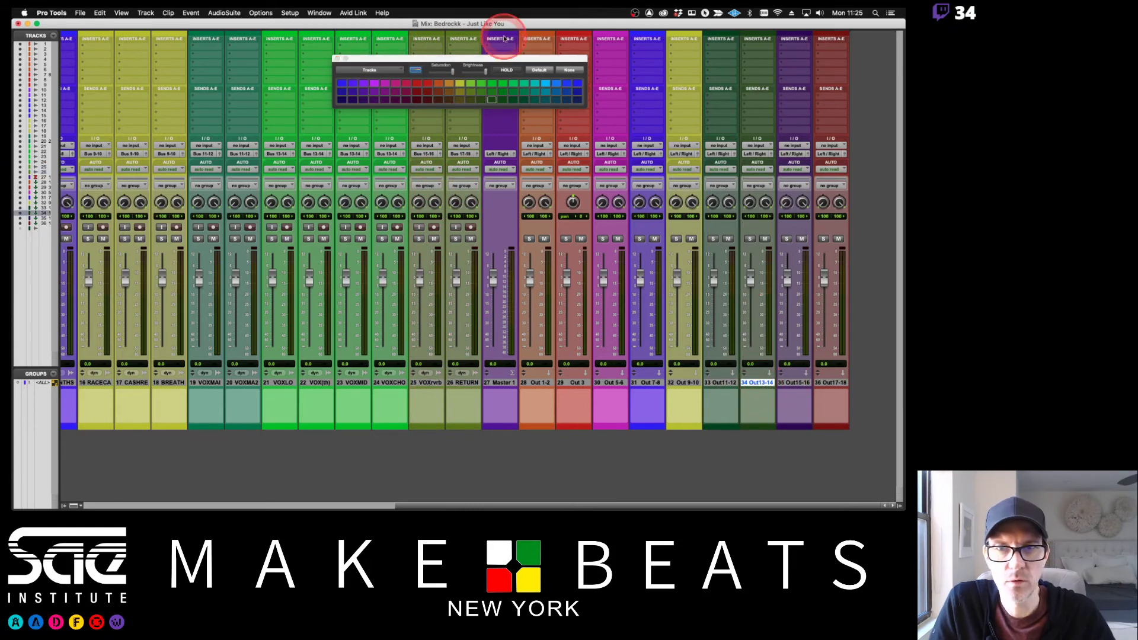
click(481, 83)
click(786, 370)
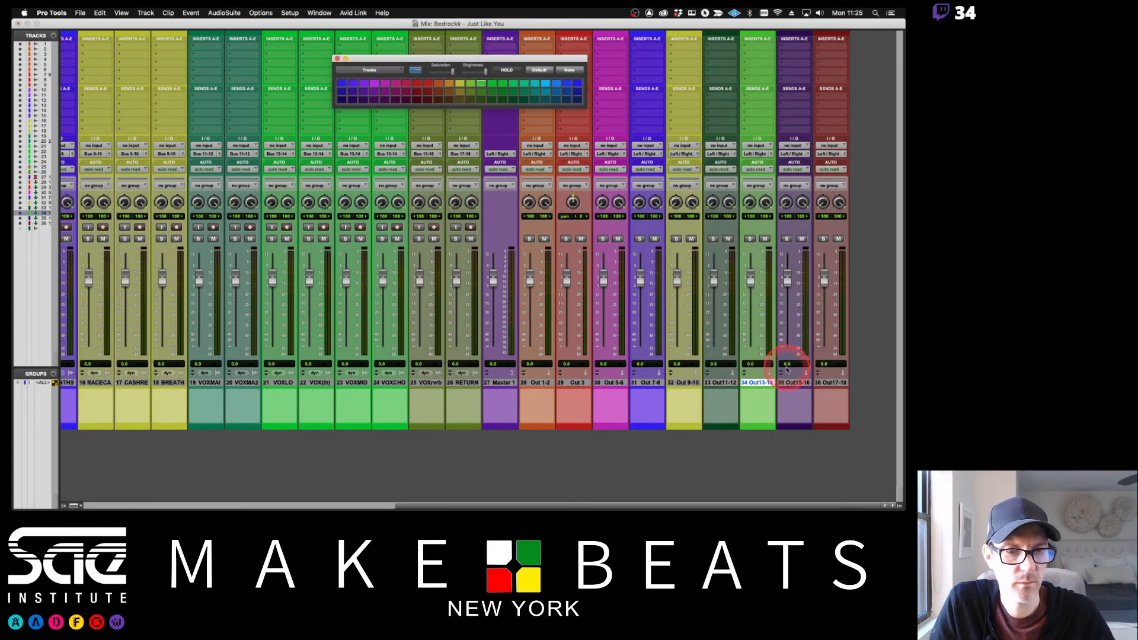
click(537, 143)
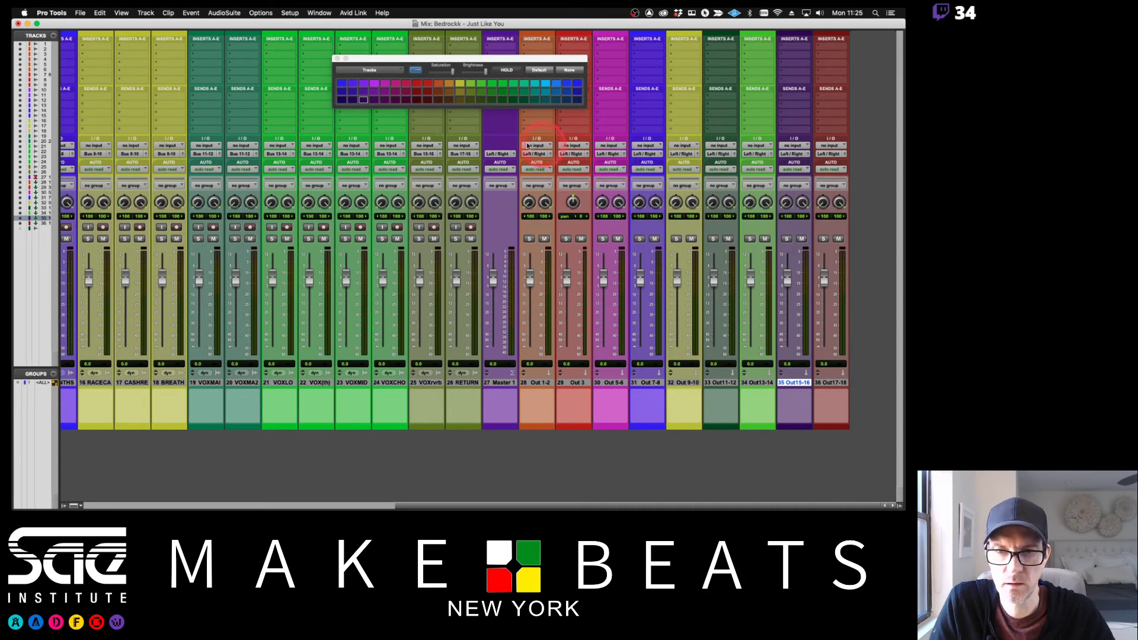
click(470, 92)
Step: Color both the RETURN track and the Out17-18 track dark olive
click(499, 189)
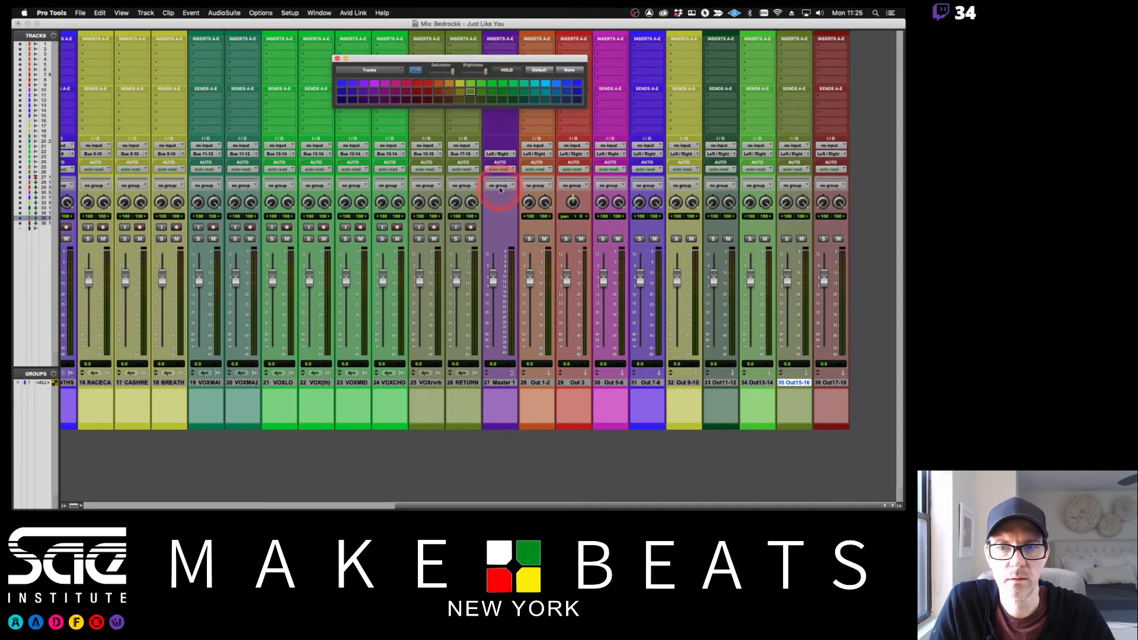
click(462, 382)
click(469, 102)
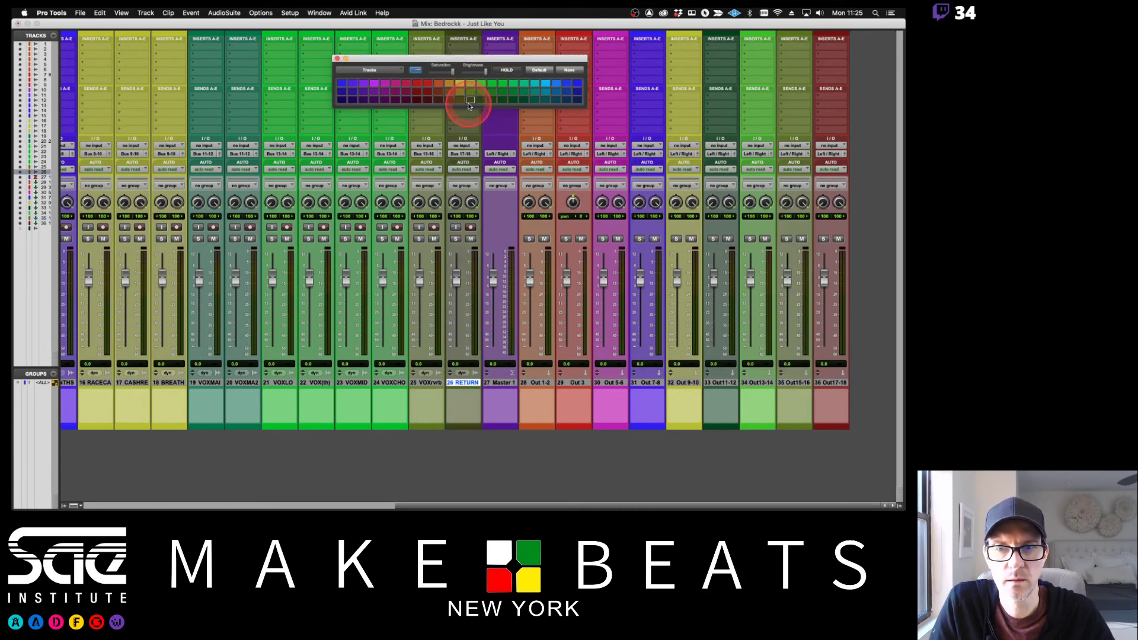
click(830, 383)
click(474, 74)
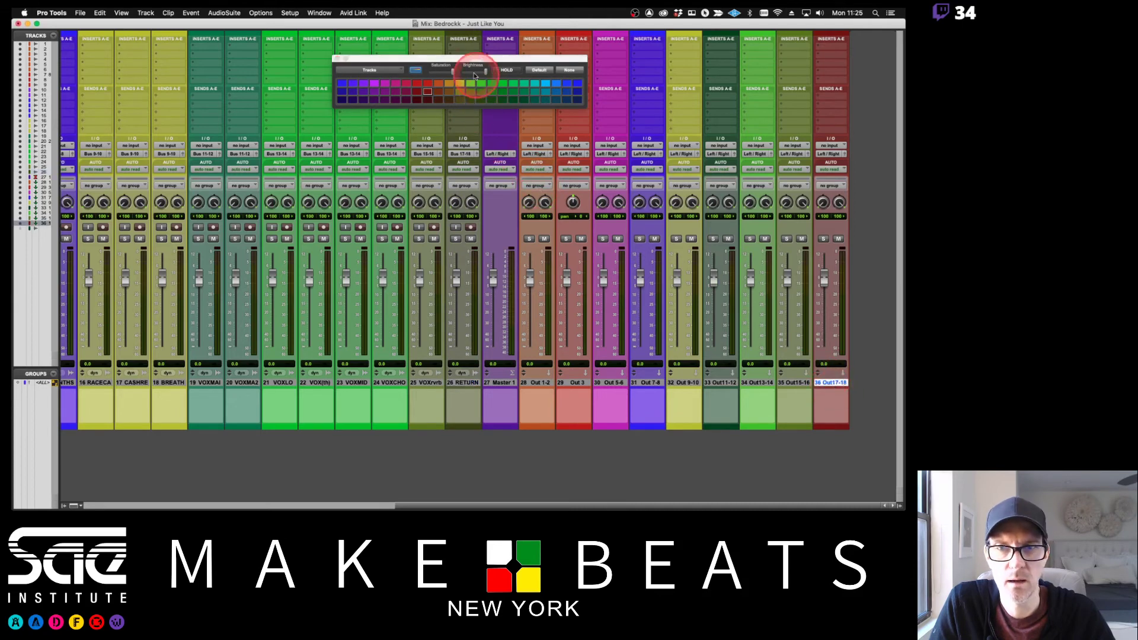
click(471, 100)
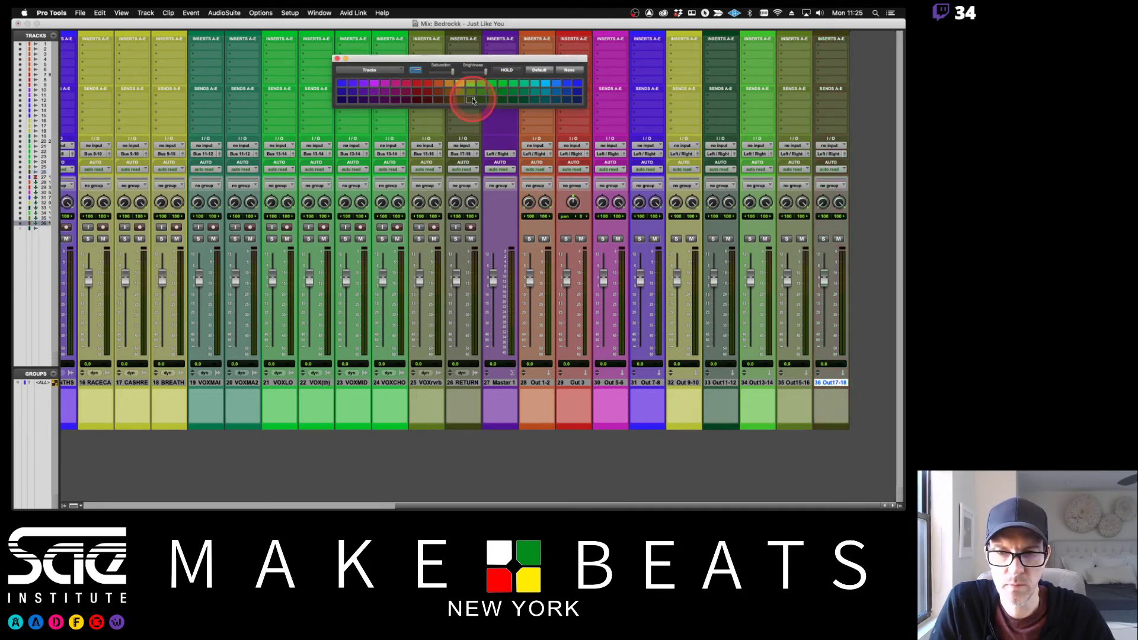
Step: Close the color palette and set the input of the Out 1-2 track to Bus 1-2 (Stereo)
click(337, 59)
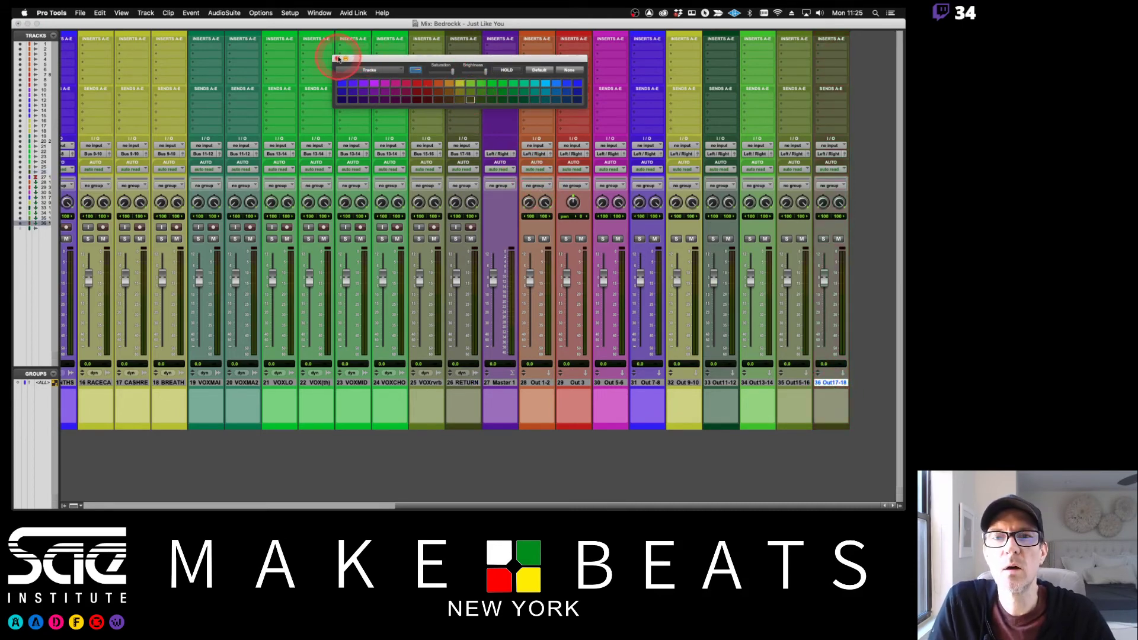
scroll(729, 132, left, 10)
scroll(728, 136, right, 6)
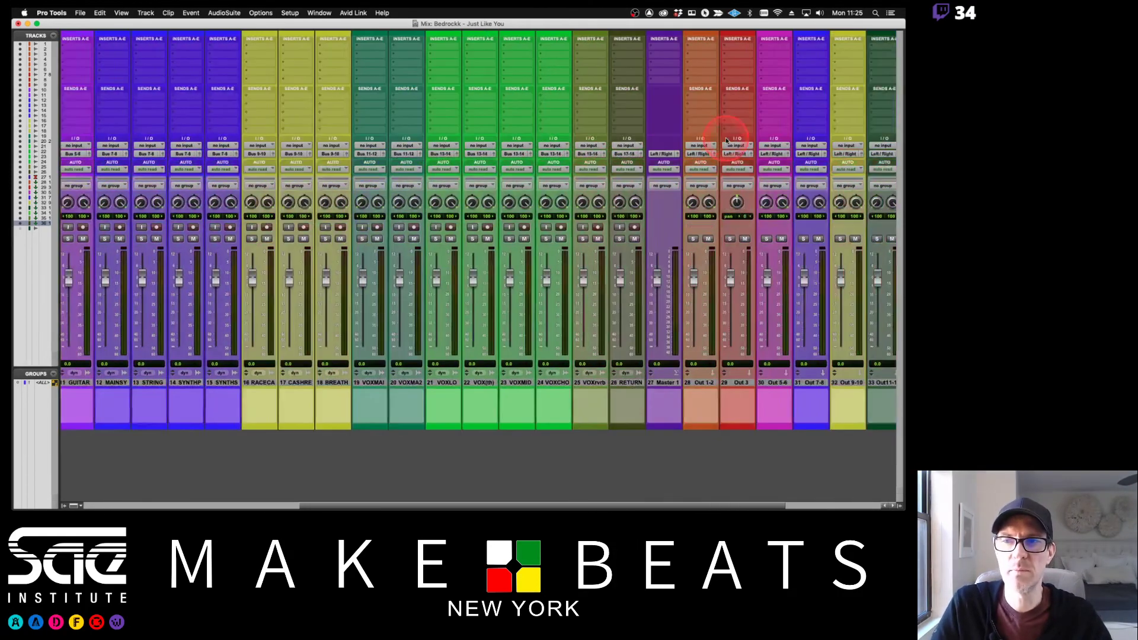
scroll(726, 140, right, 5)
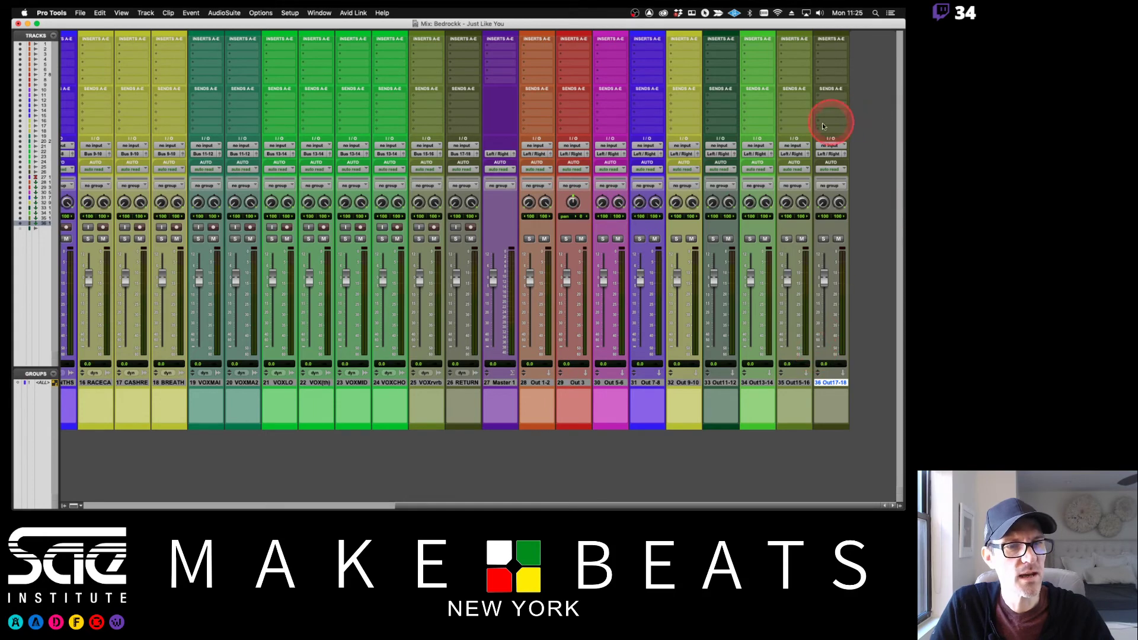
click(536, 382)
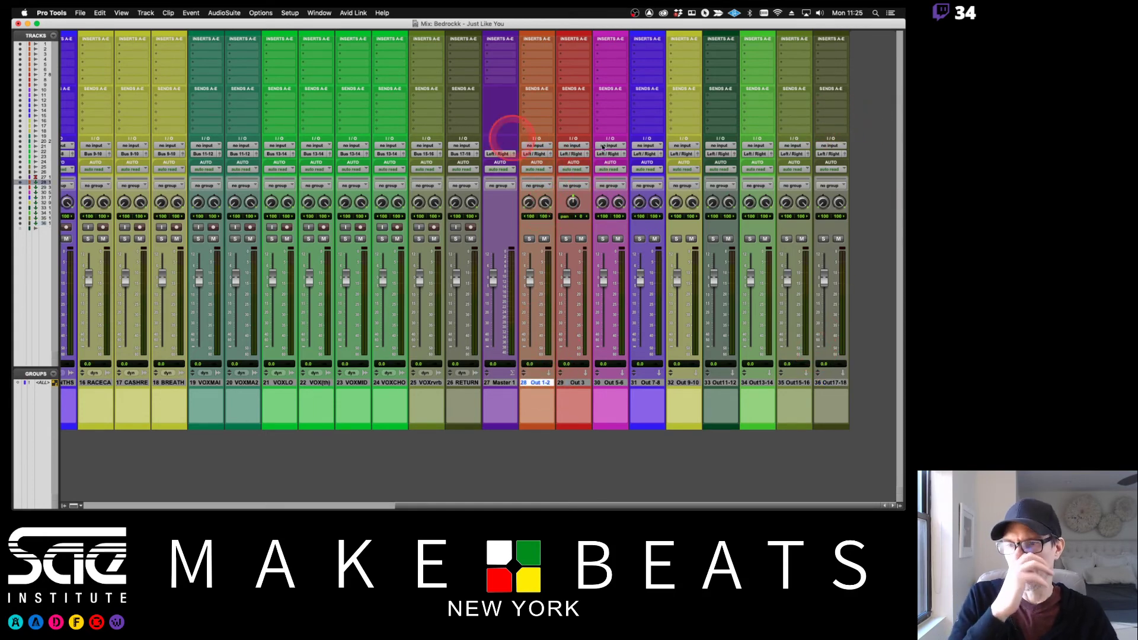
click(535, 146)
mouse_move(541, 154)
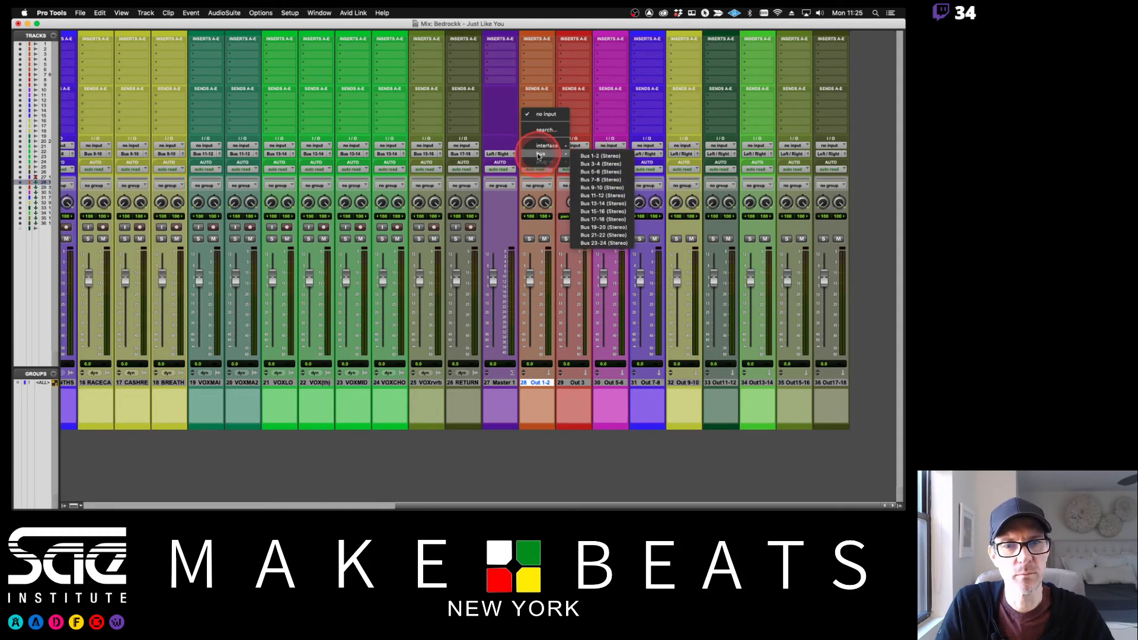
click(587, 153)
Step: Set the input of the mono Out 3 track to Bus 3
click(577, 382)
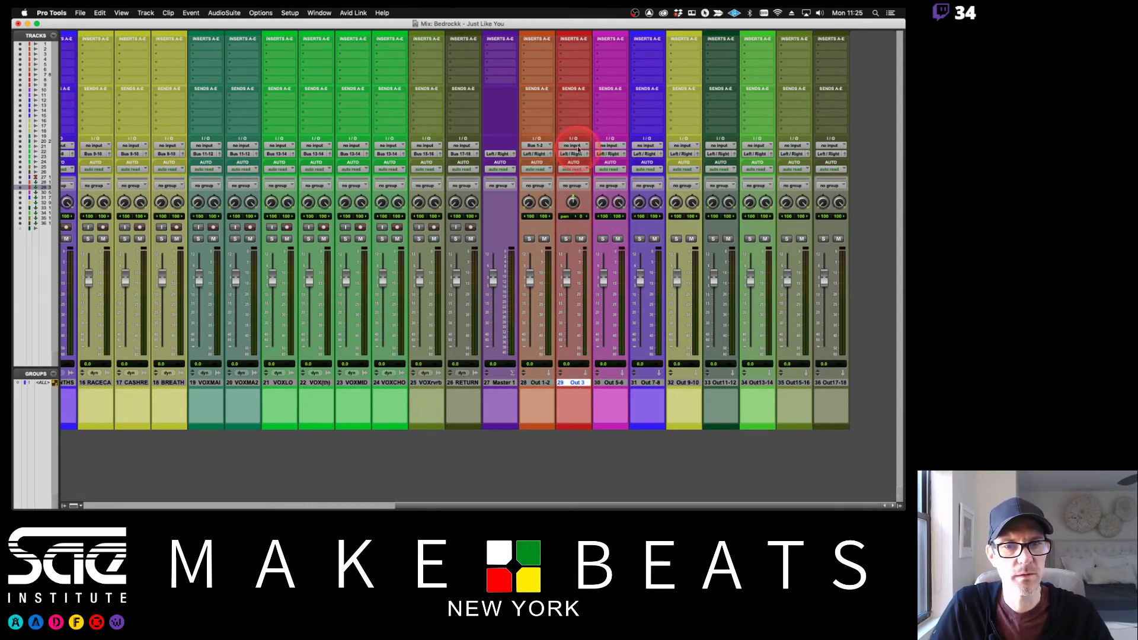
click(571, 145)
mouse_move(605, 155)
click(638, 164)
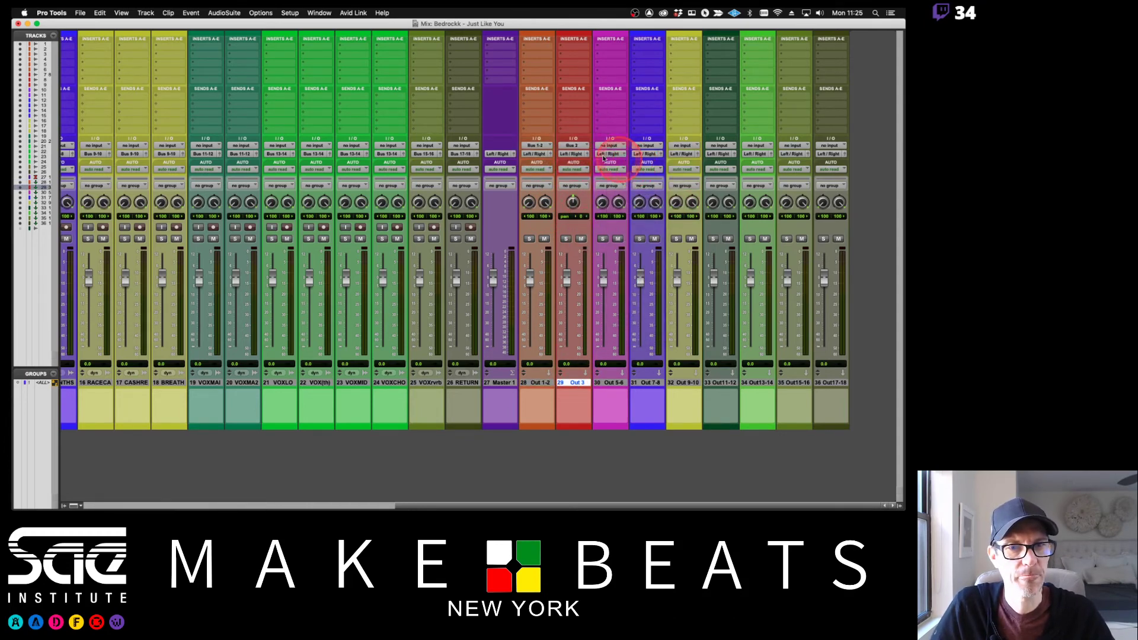
click(571, 145)
click(639, 171)
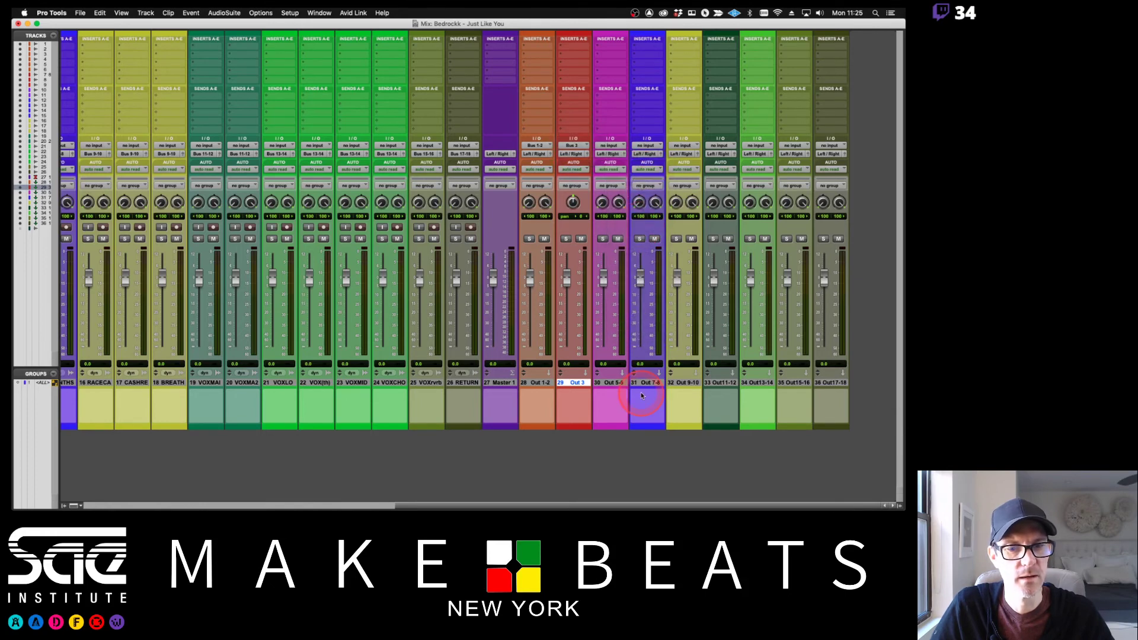
Step: Set the Out 5-6 track's input to Bus 5-6 and the Out 7-8 track's input to Bus 7-8
click(610, 382)
click(609, 145)
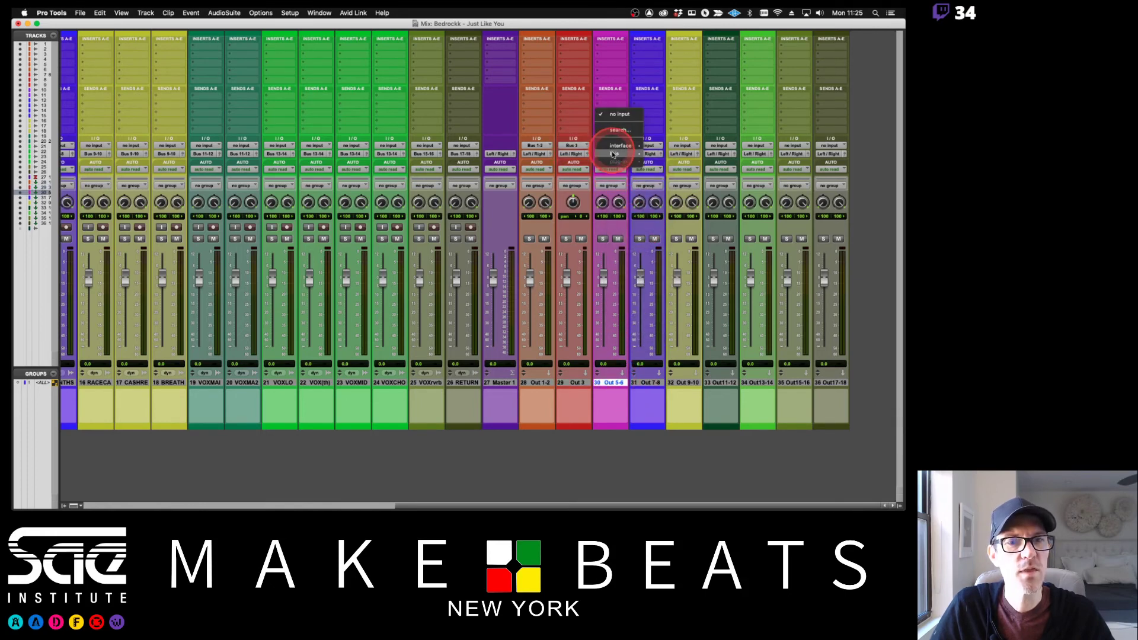
mouse_move(617, 153)
click(674, 172)
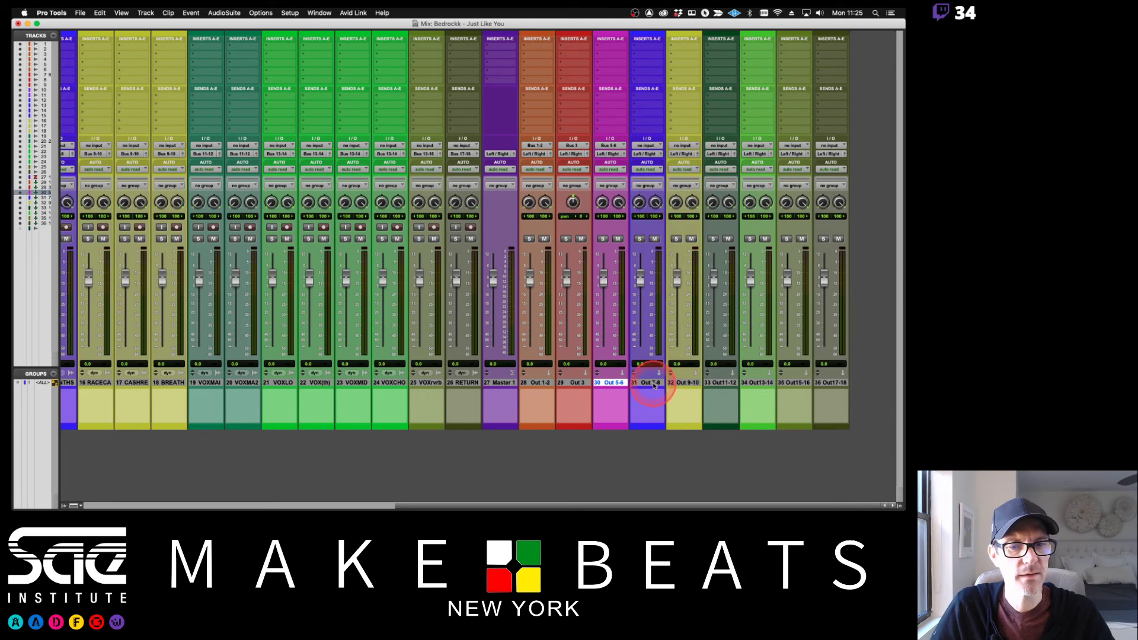
click(647, 382)
click(648, 145)
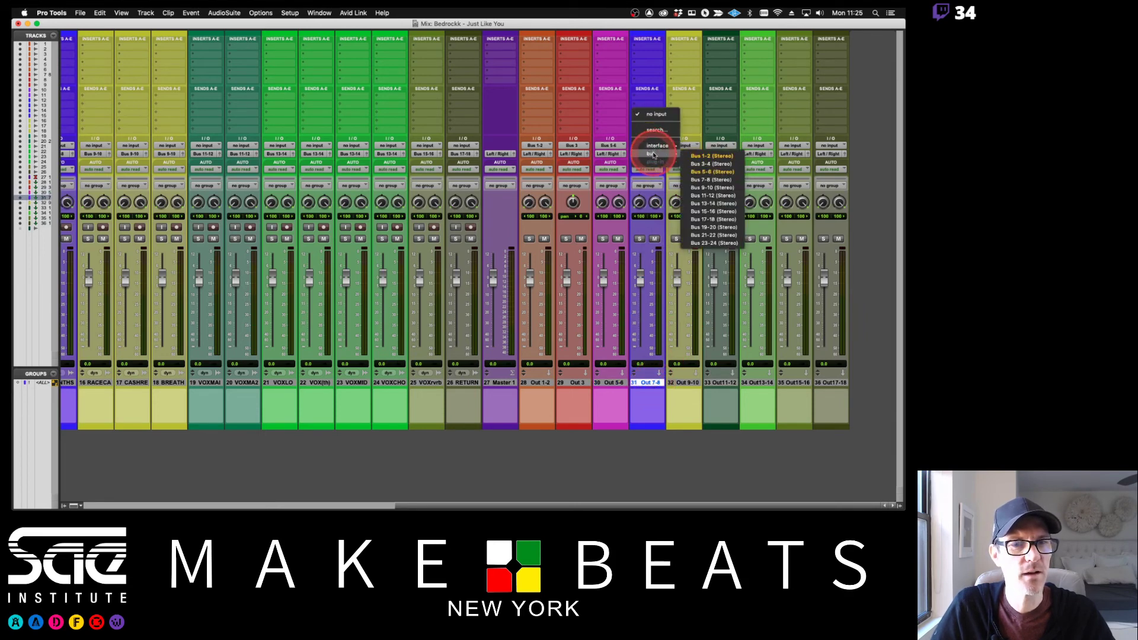
click(705, 318)
Step: Set the Out 9-10 track's input to Bus 9-10 and the Out11-12 track's input to Bus 11-12
click(685, 383)
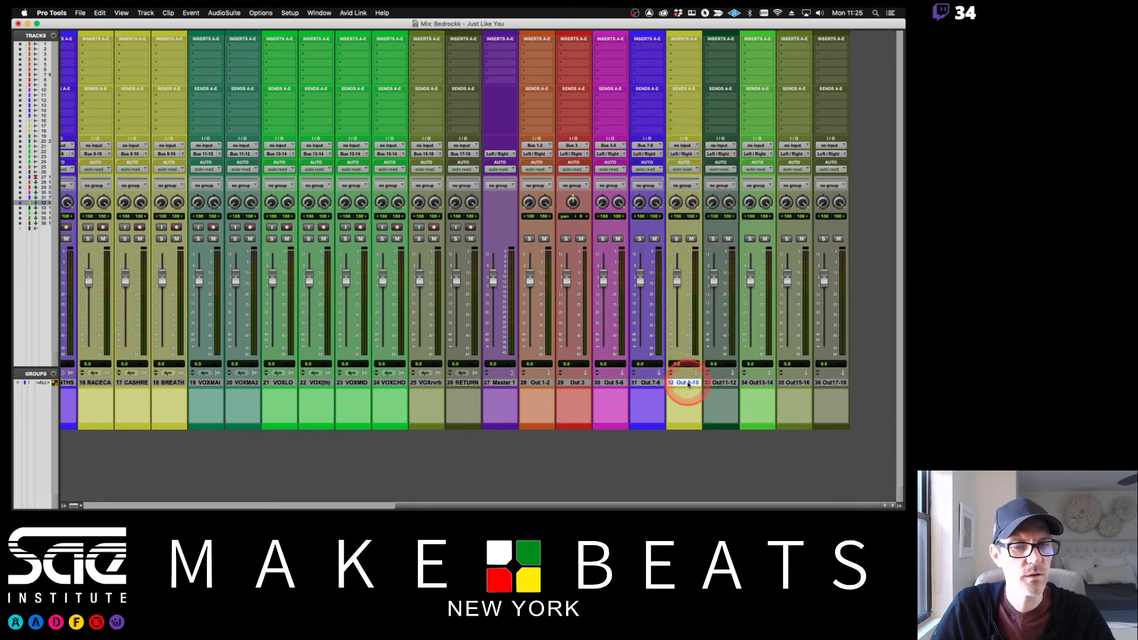
click(682, 145)
mouse_move(688, 153)
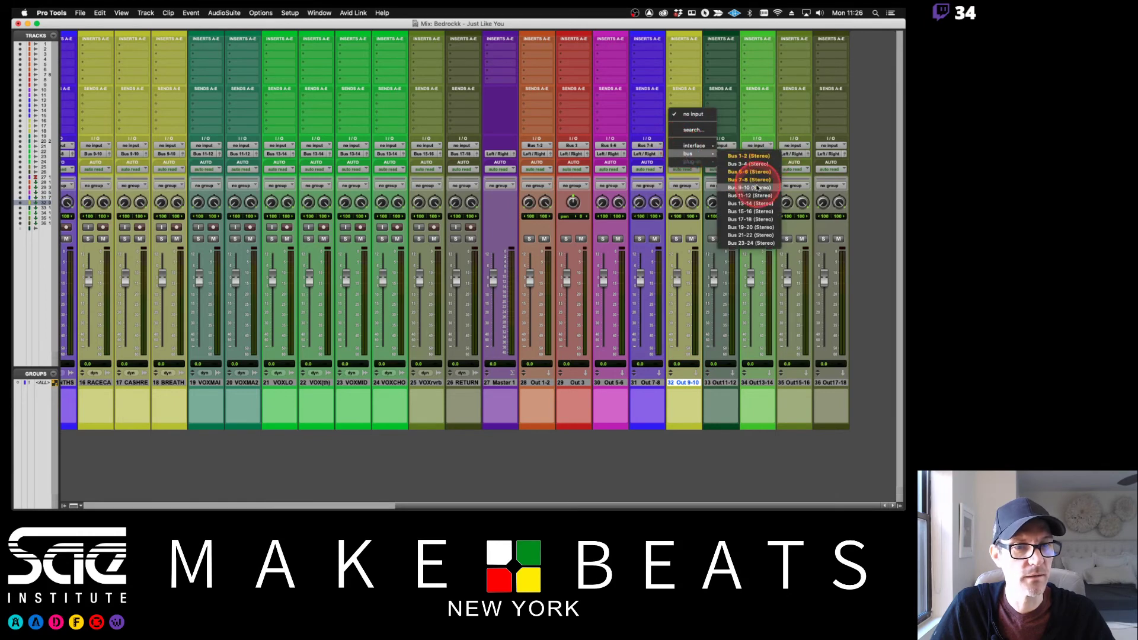
click(749, 183)
click(730, 384)
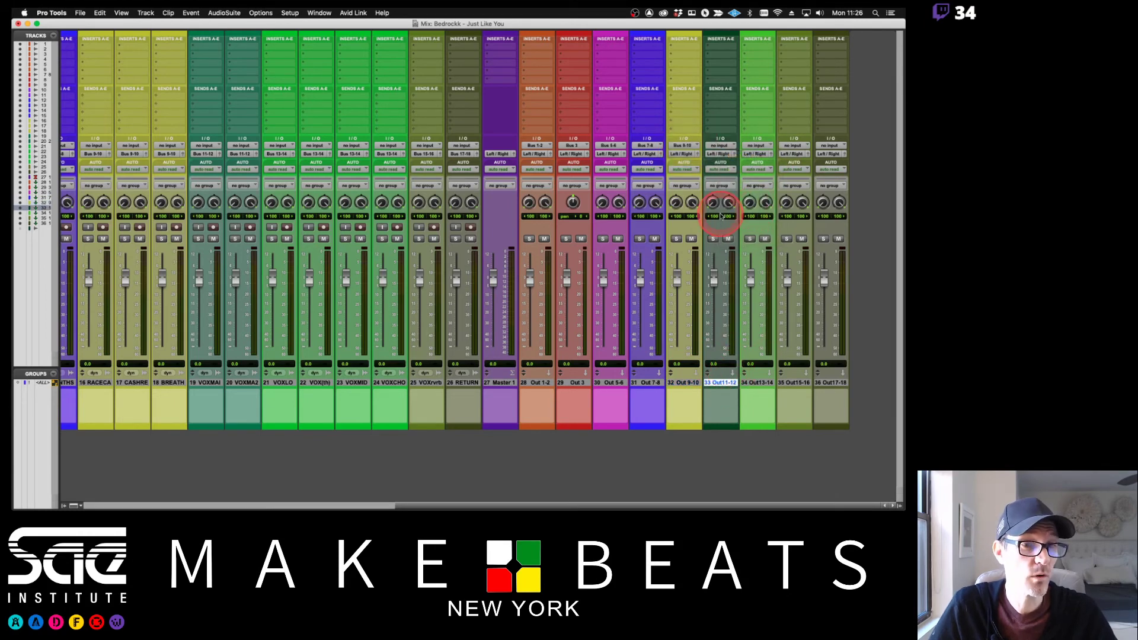
click(719, 145)
mouse_move(724, 154)
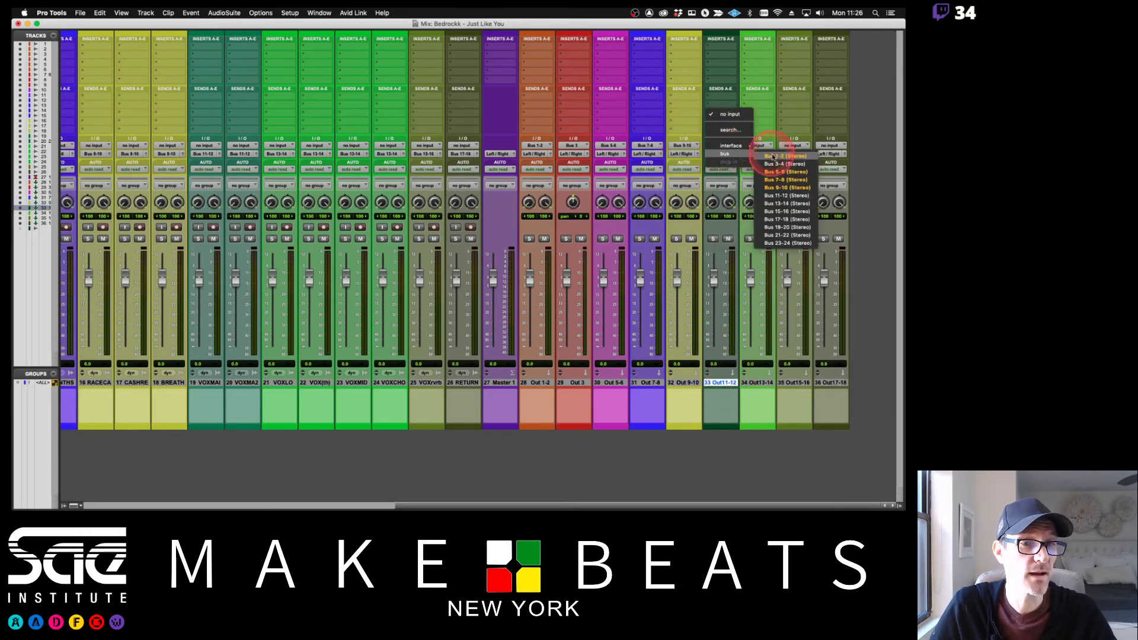
click(786, 195)
Step: Set the Out13-14 track's input to Bus 13-14 and the Out15-16 track's input to Bus 15-16
click(758, 382)
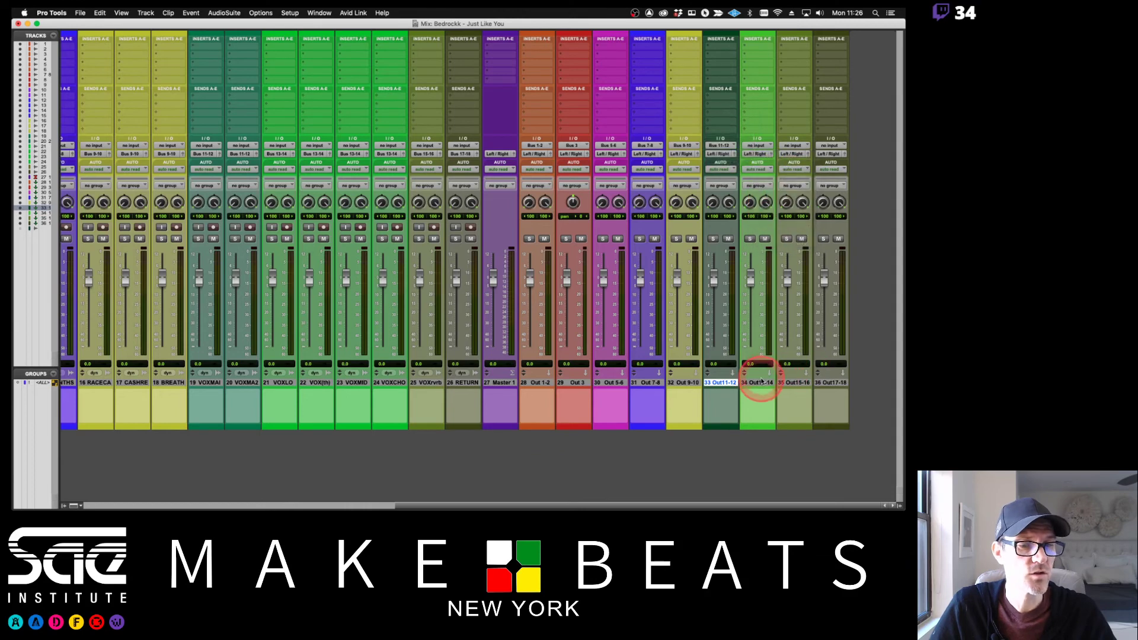
click(762, 145)
mouse_move(770, 154)
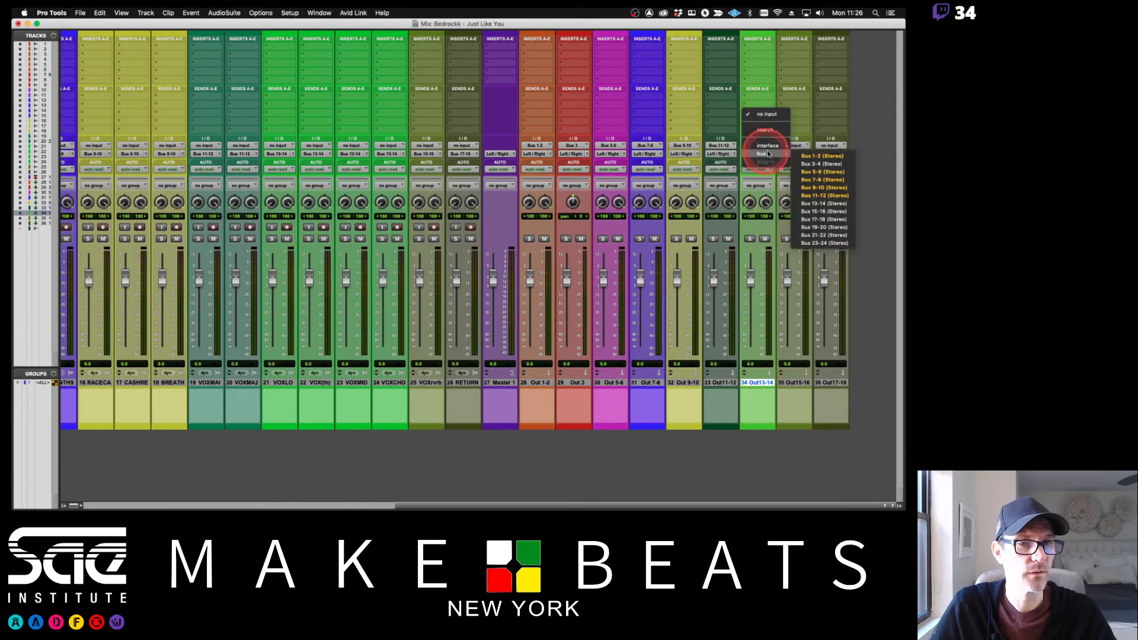
click(824, 202)
click(794, 382)
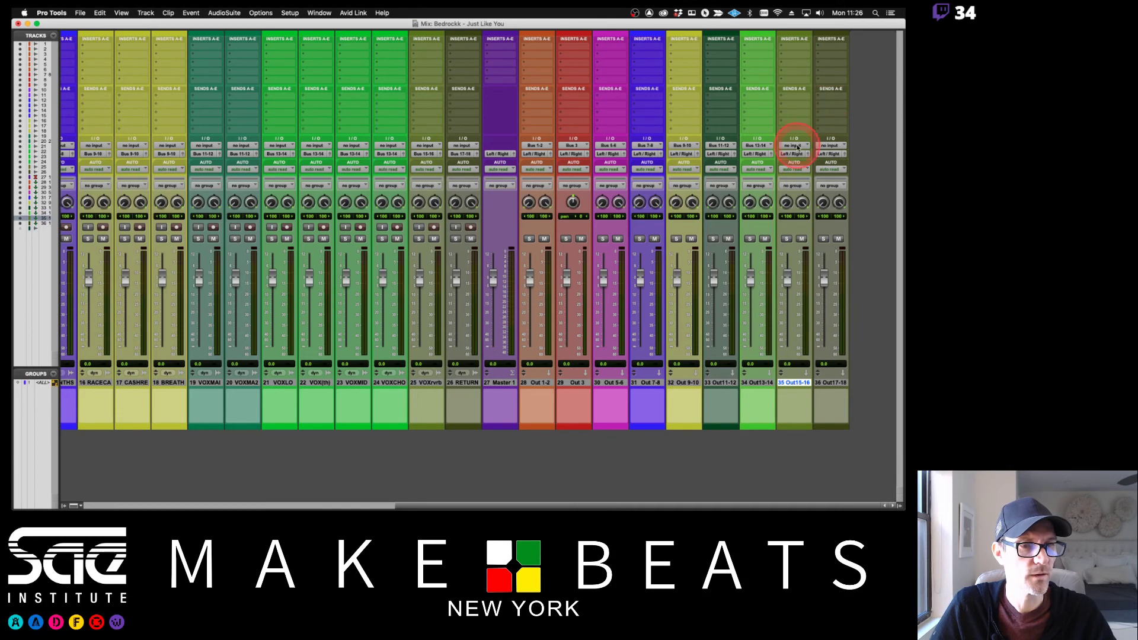
click(797, 146)
mouse_move(809, 153)
click(855, 212)
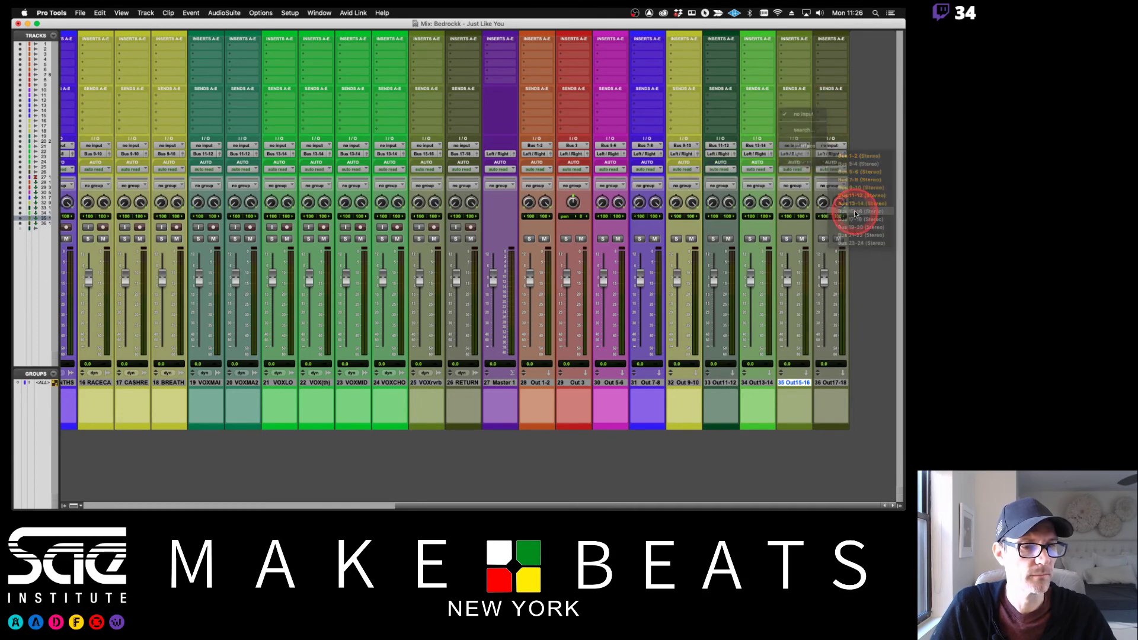
Step: Set the input of the Out17-18 track to Bus 17-18 (Stereo)
click(831, 382)
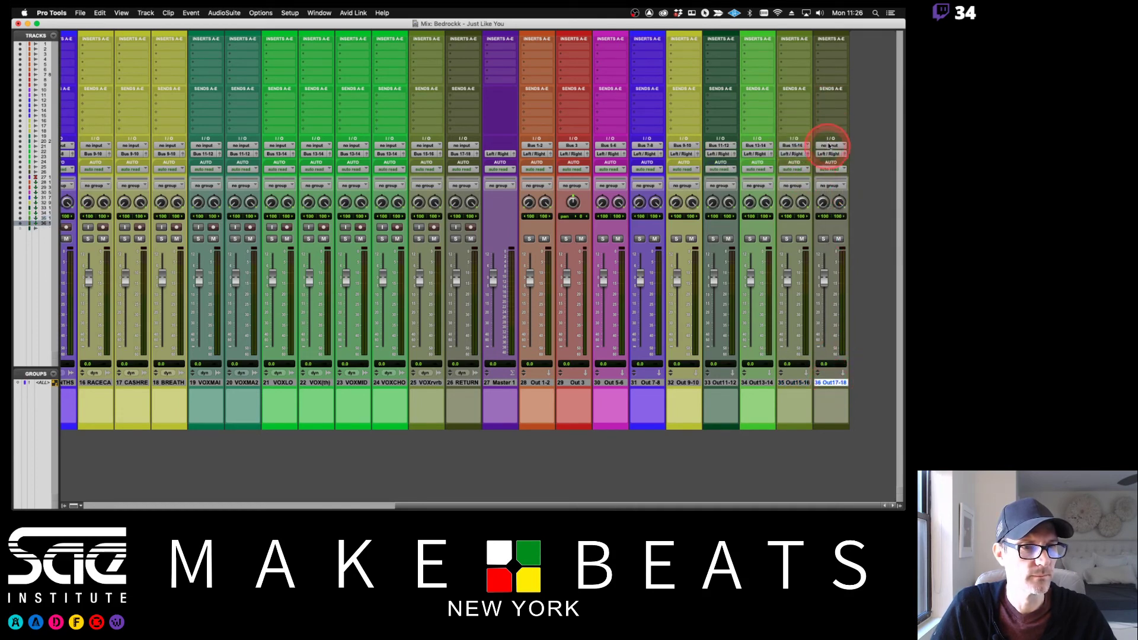
click(828, 146)
mouse_move(835, 153)
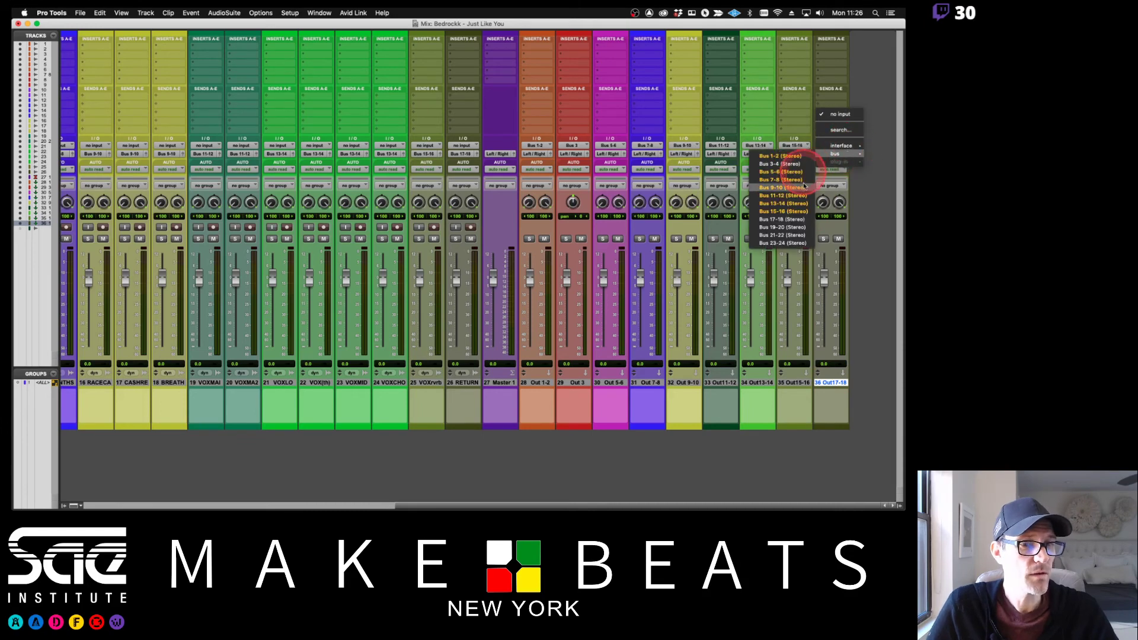
click(798, 223)
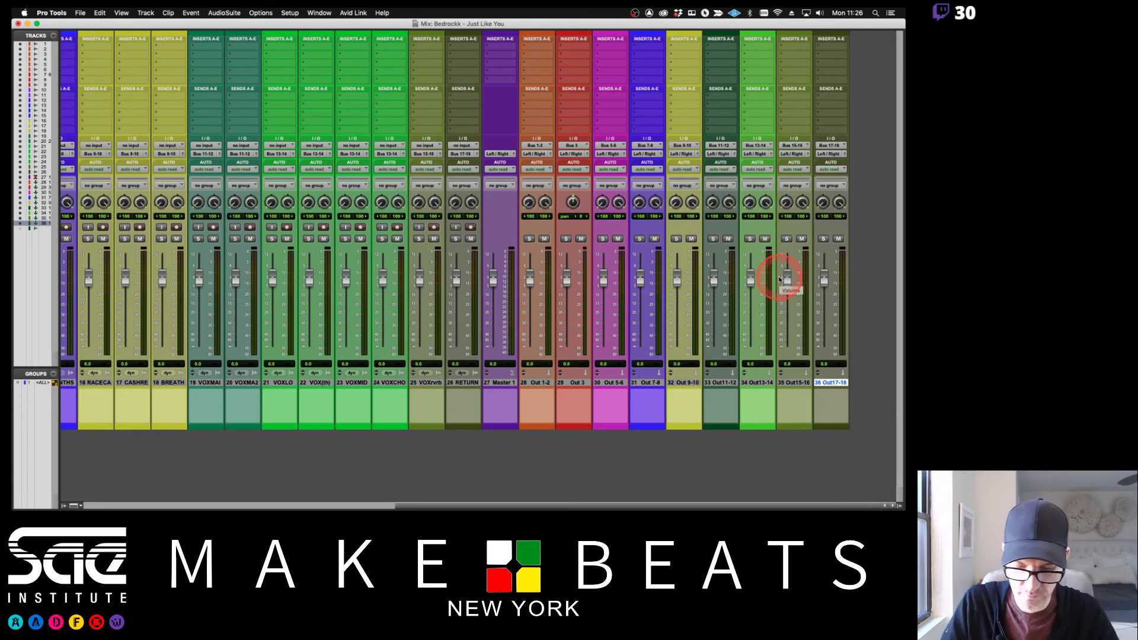
Step: Save the session under the new name "Bedrockk - Just Like You Audient Setup" in the existing session folder
scroll(779, 280, left, 10)
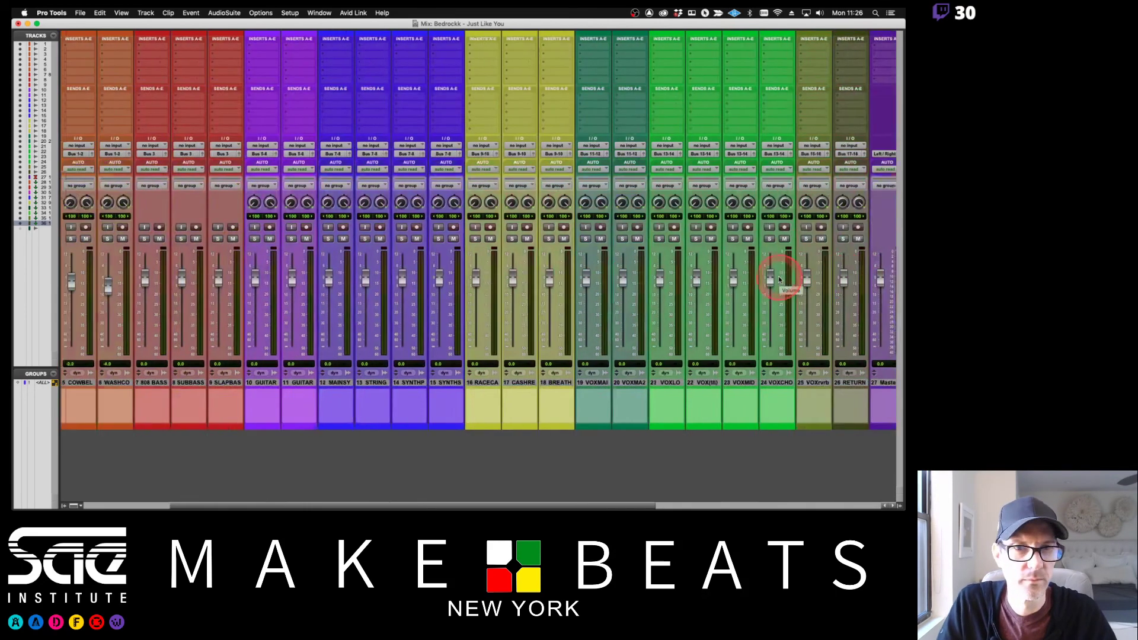
scroll(779, 279, right, 10)
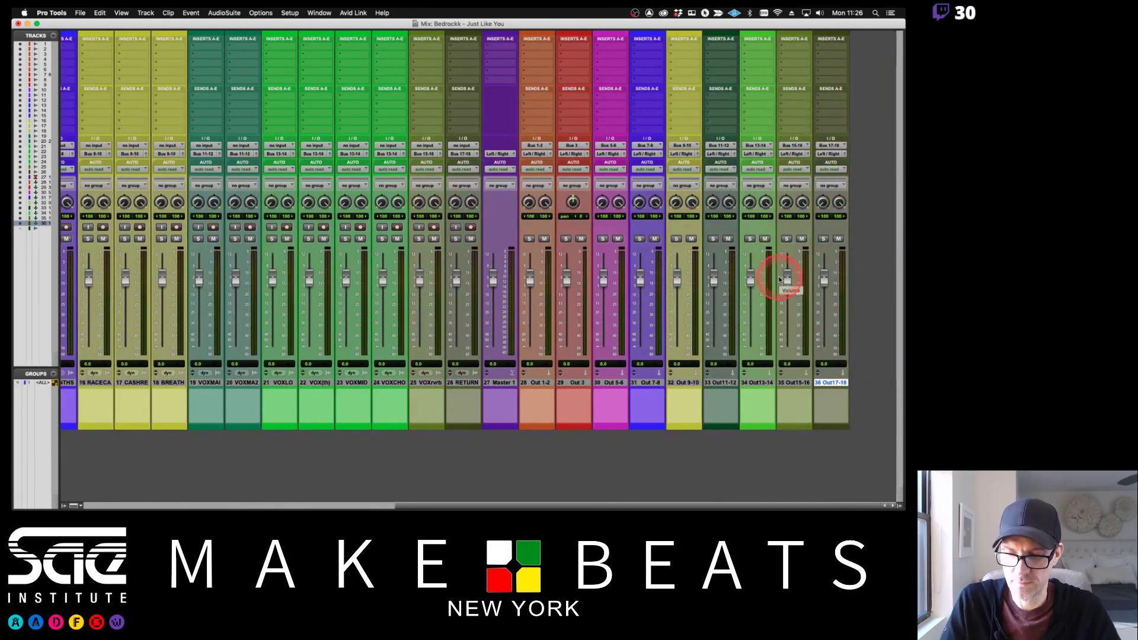
click(80, 13)
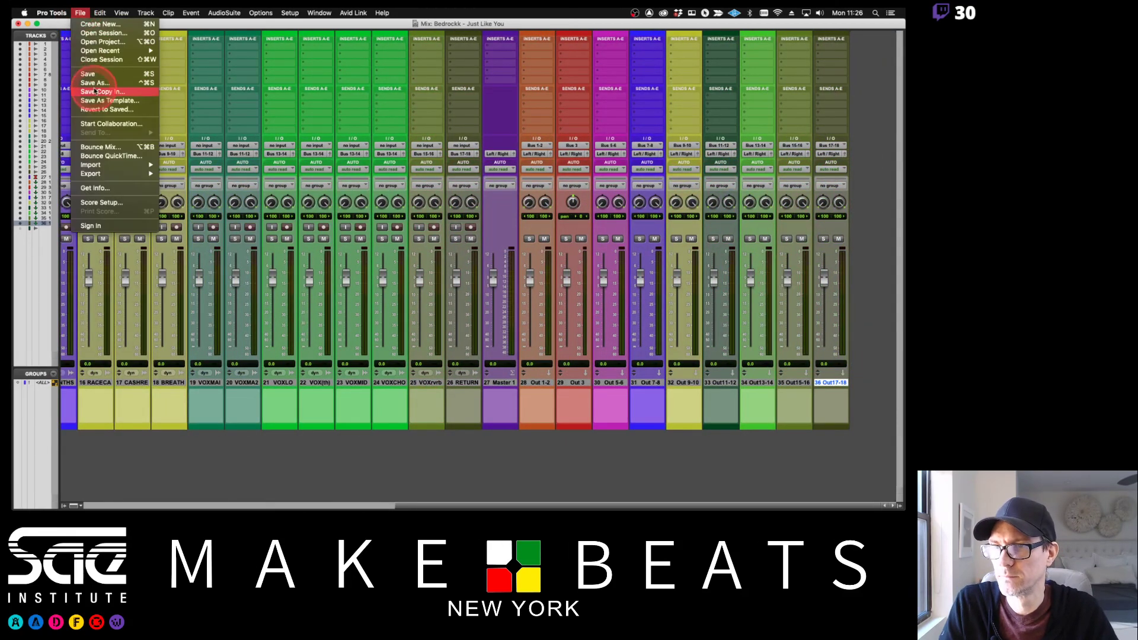
click(95, 91)
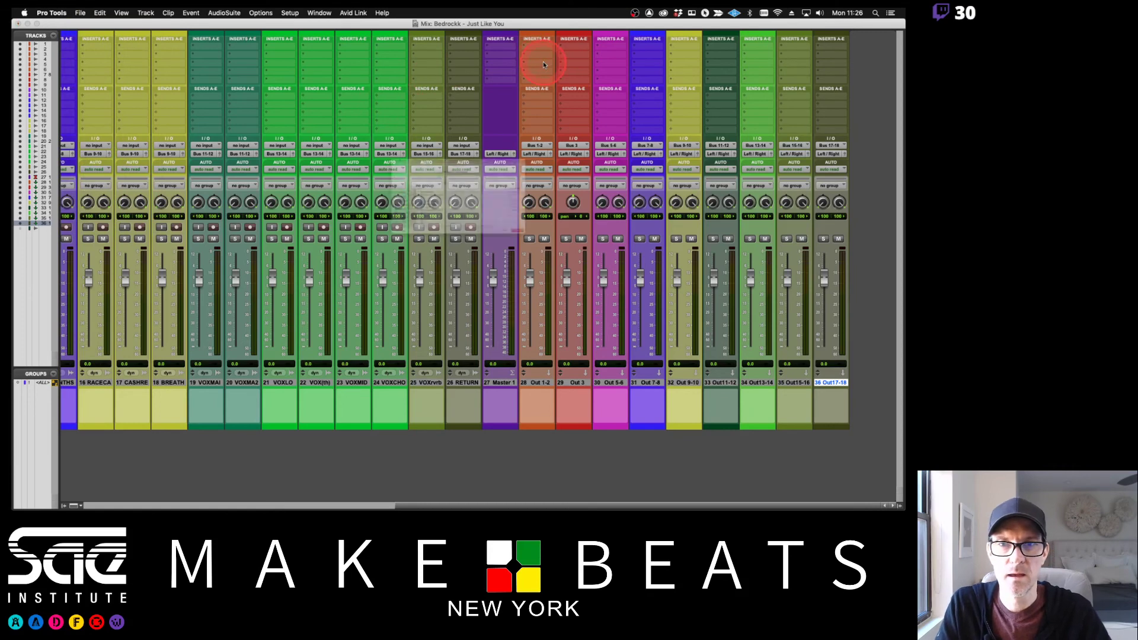
click(522, 124)
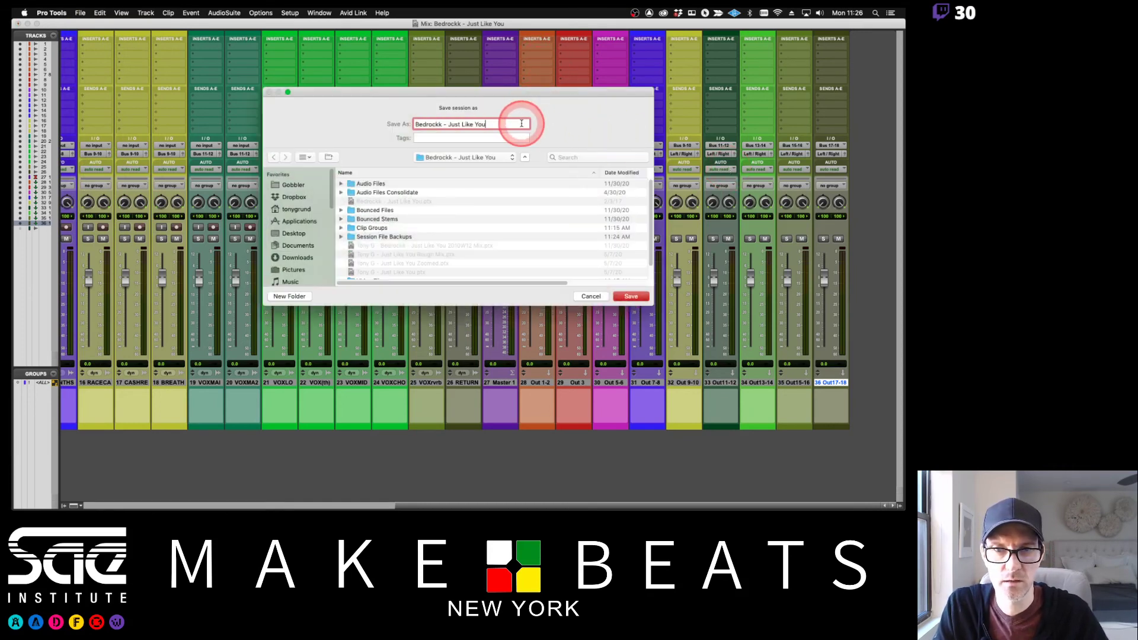
text(Aud)
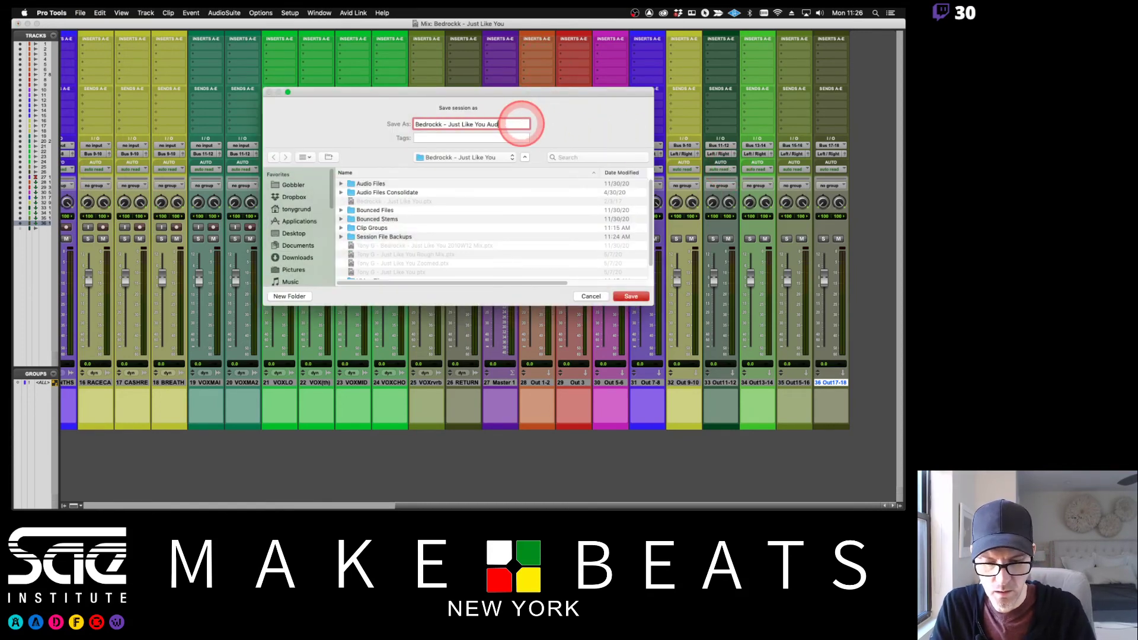
text(iont M)
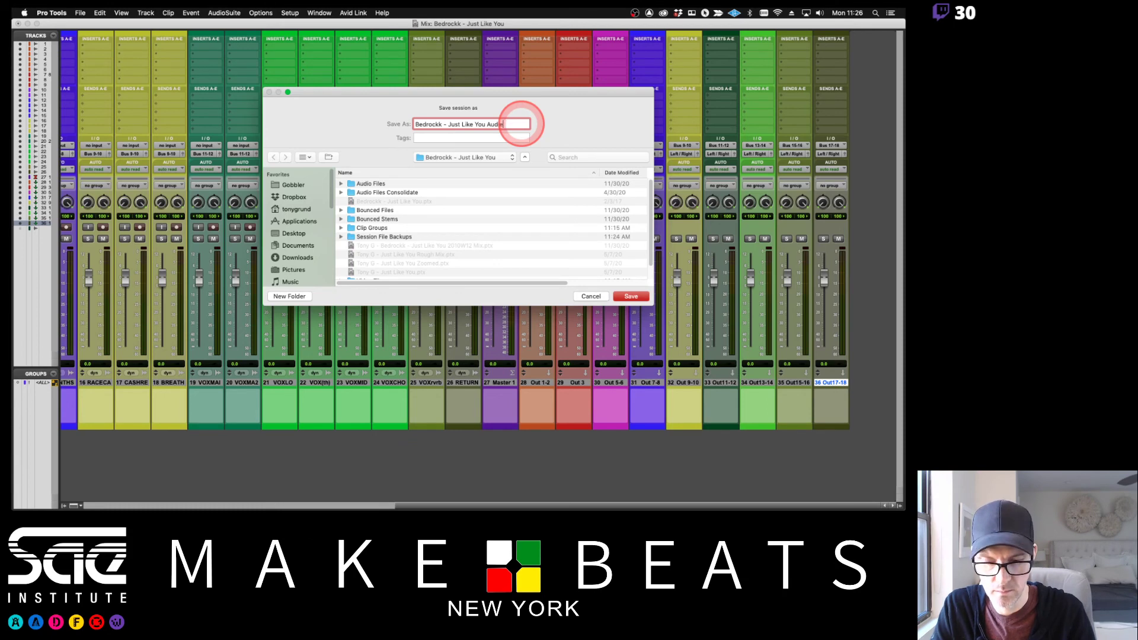
text(i)
key(BackSpace)
key(BackSpace)
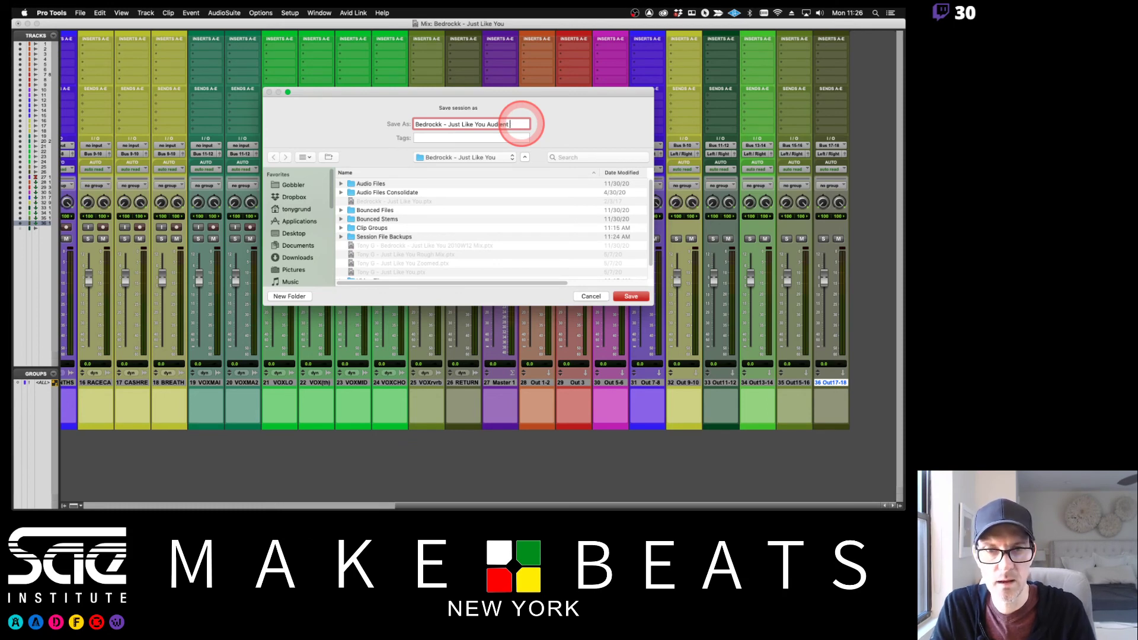
text(Setup)
key(Return)
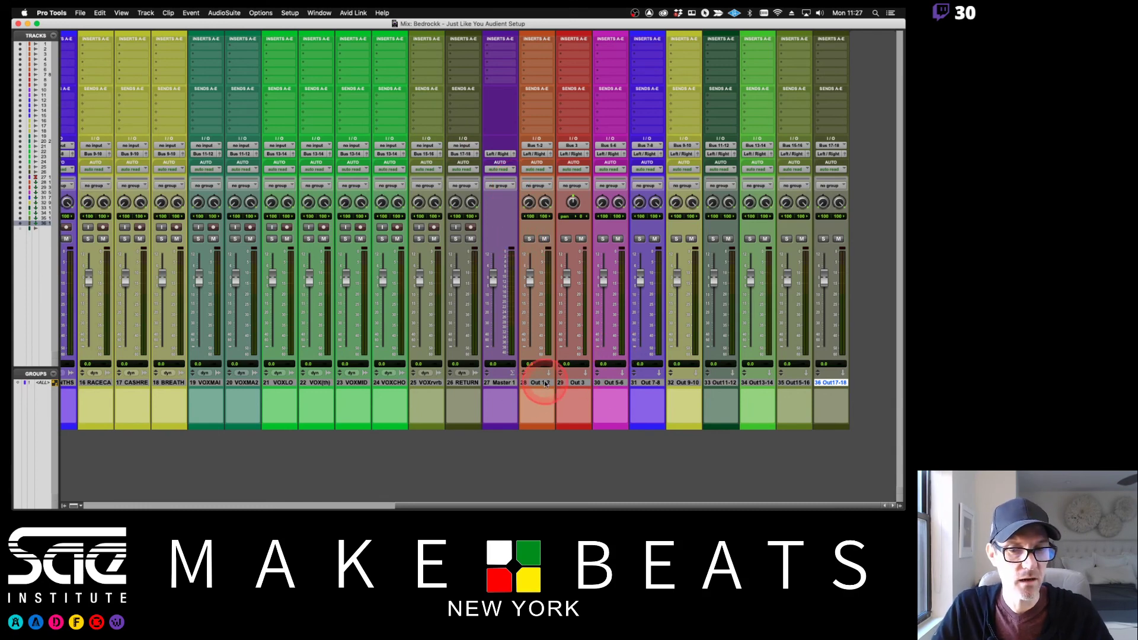
Step: Select the aux tracks from Out 1-2 through Out17-18 and review the bus routing across the whole mixer
drag(544, 383, 828, 383)
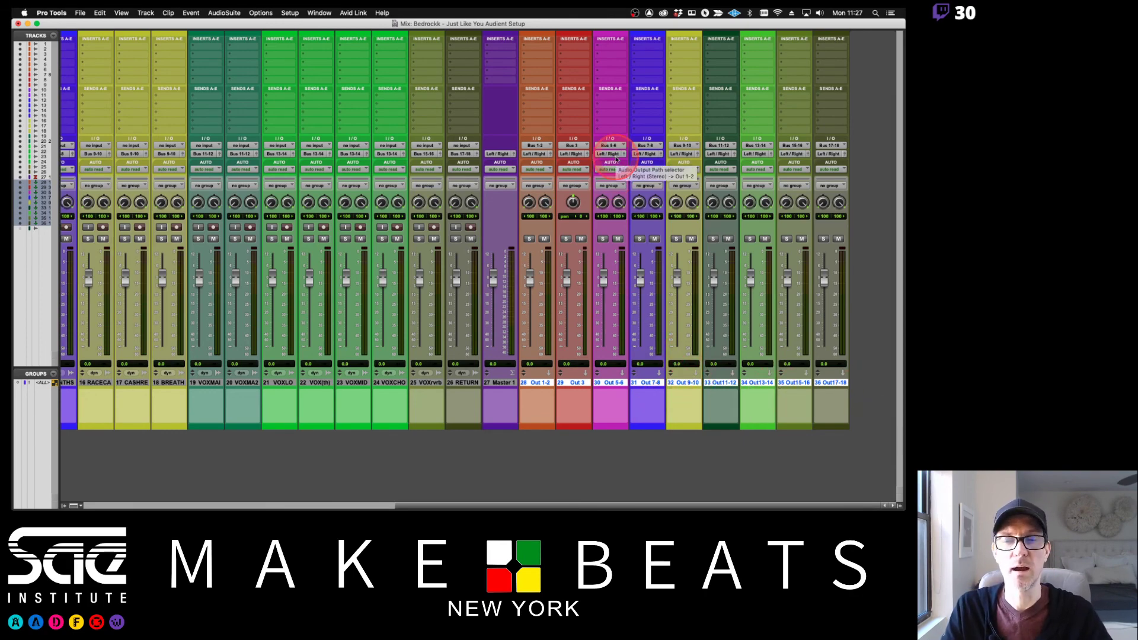
scroll(504, 134, left, 10)
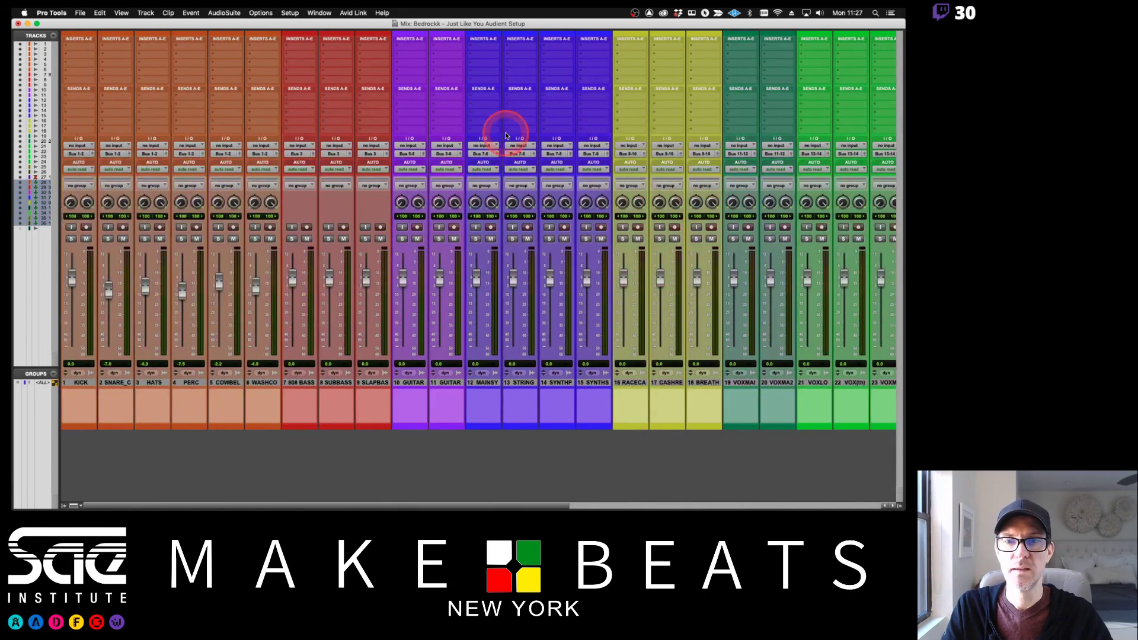
scroll(506, 135, right, 10)
scroll(505, 135, left, 10)
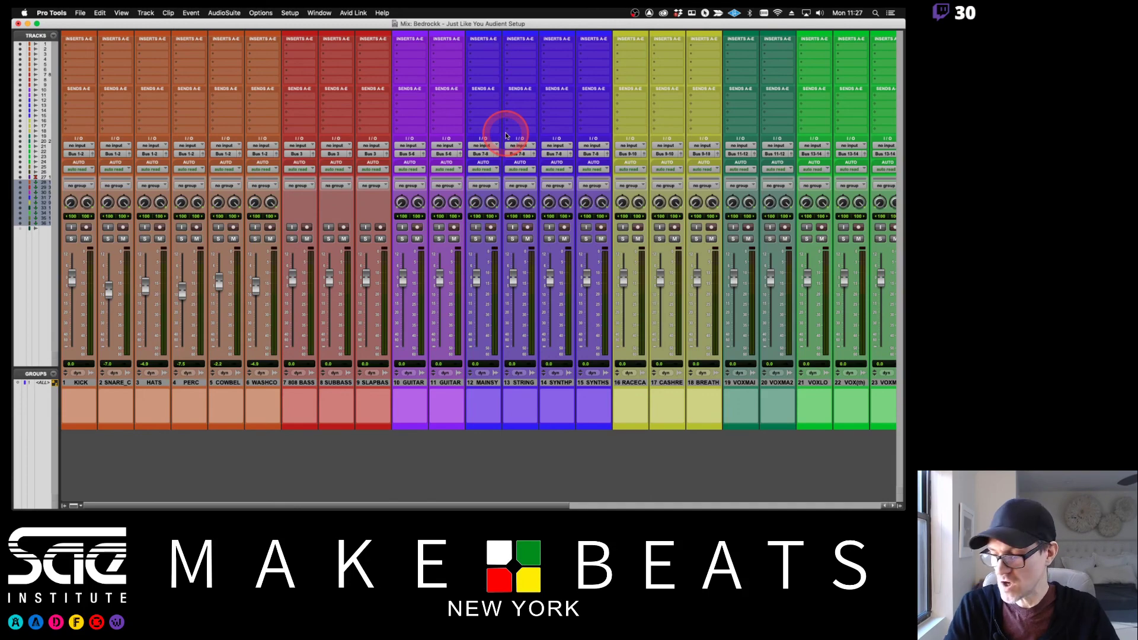
Step: Switch to OBS
key(super+Tab)
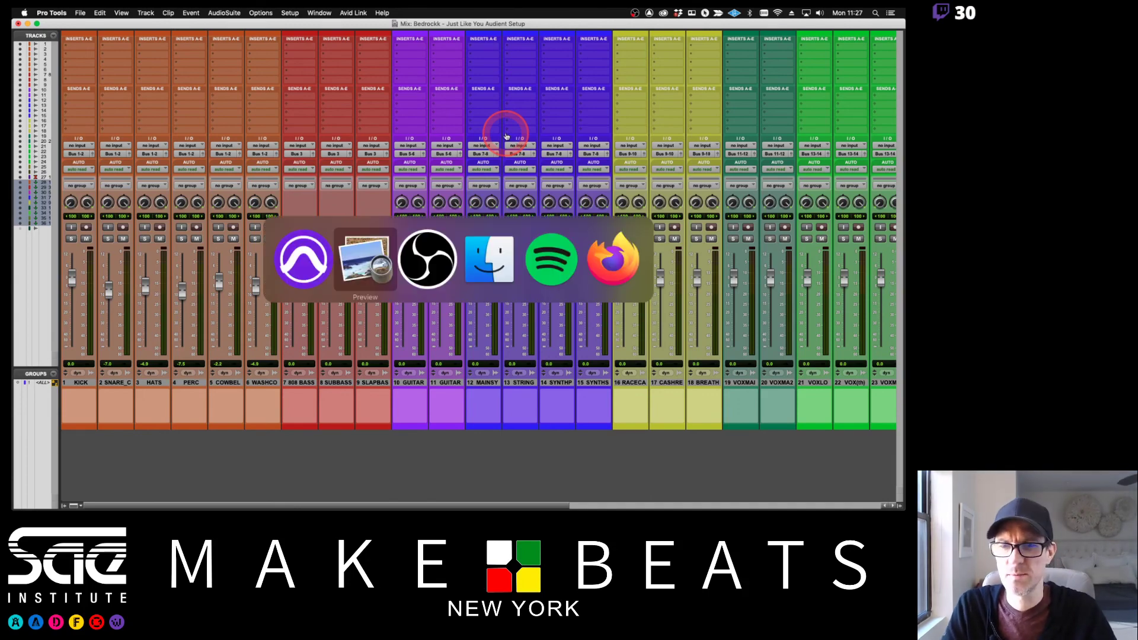
key(super+Tab)
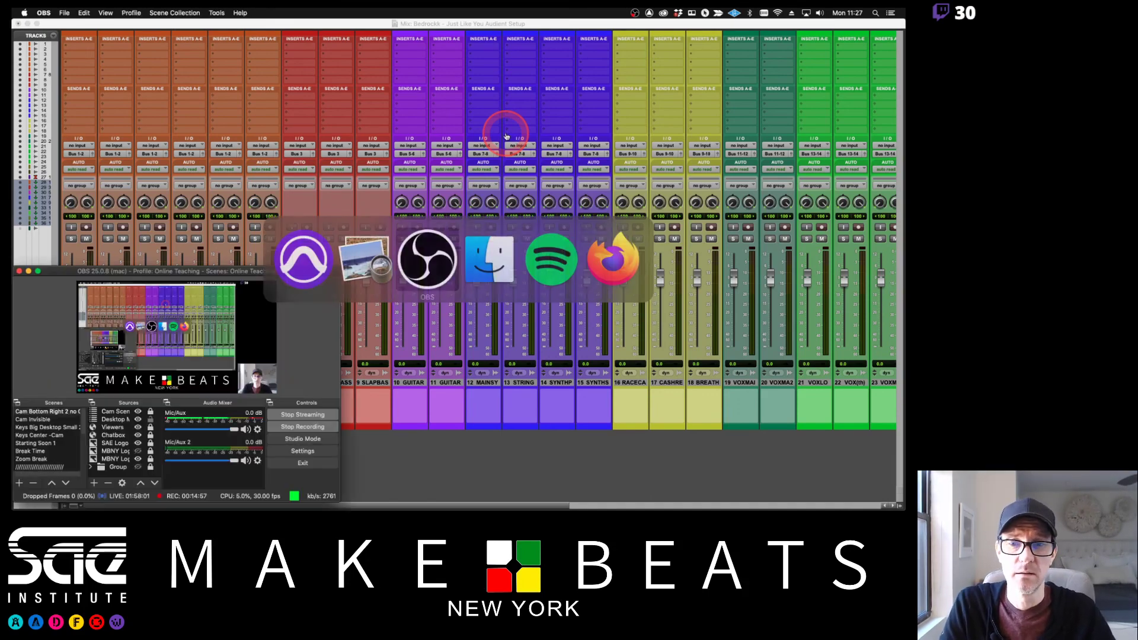